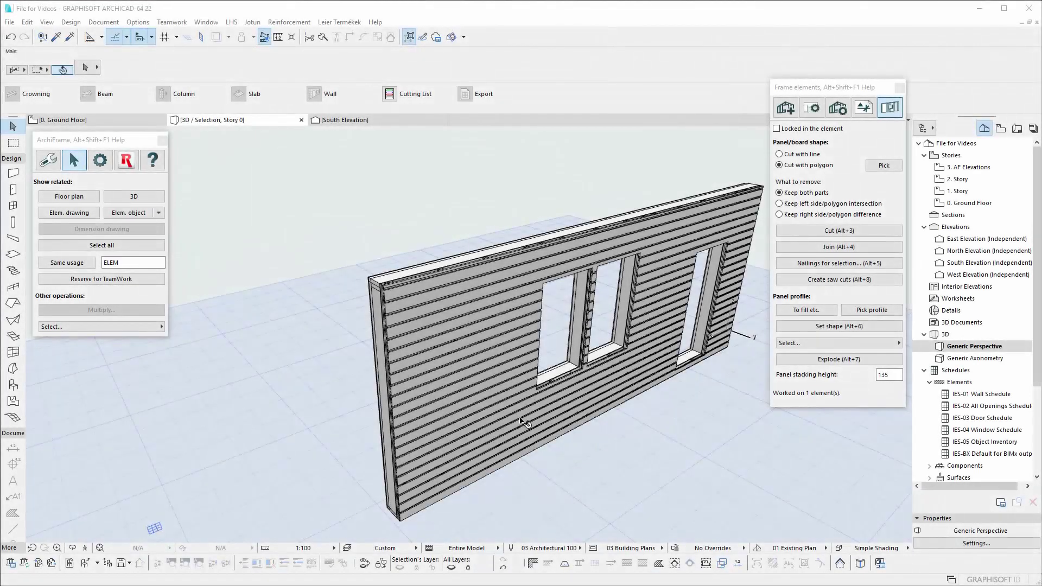
# - Select the wall's cladding panel and draw its tongue-and-groove board profile as 2D fill on the Ground Floor plan
pyautogui.moveTo(524, 422); pyautogui.dragTo(483, 407)
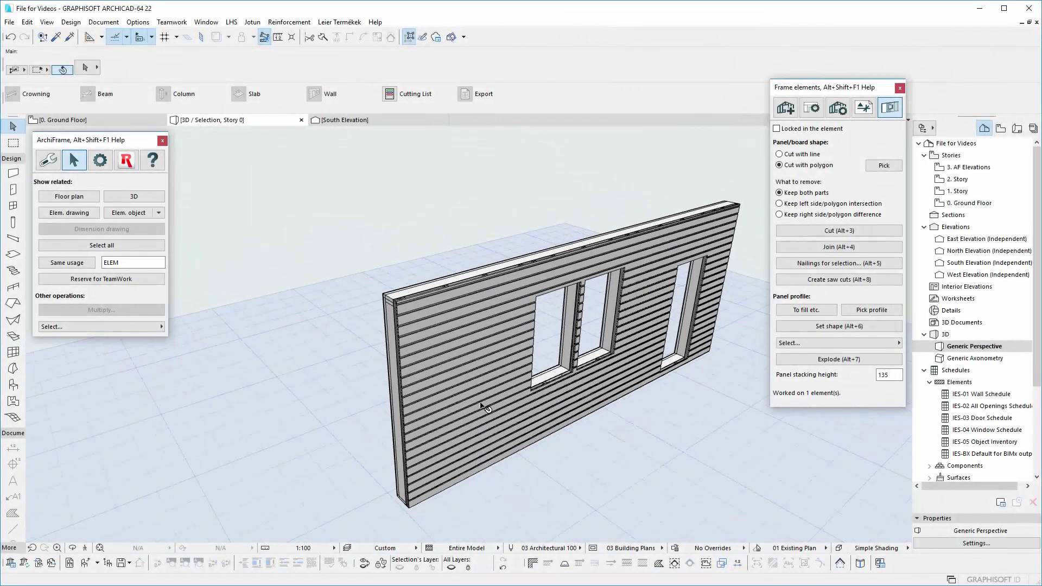
pyautogui.moveTo(570, 404); pyautogui.dragTo(442, 379)
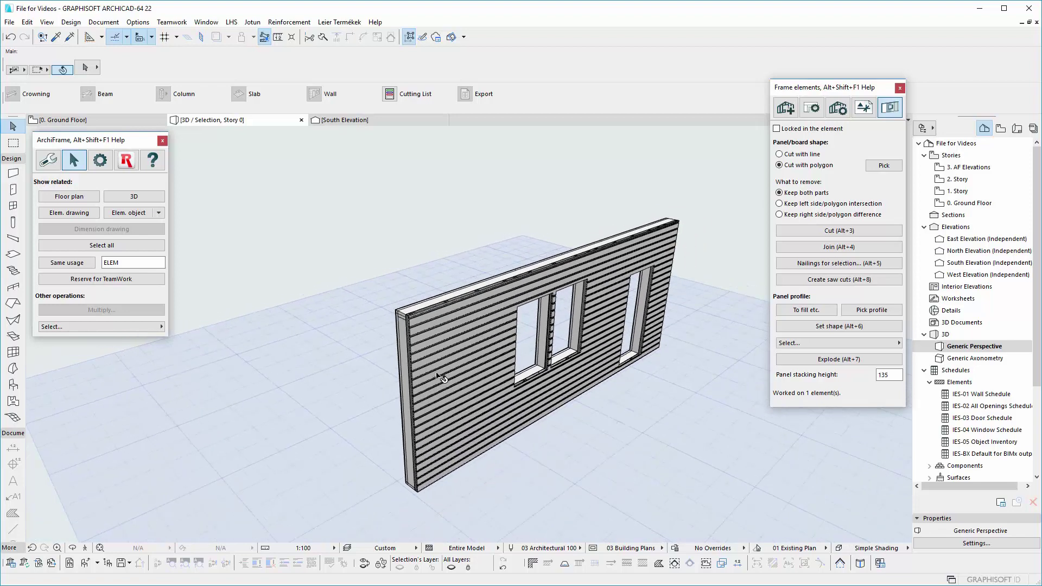
pyautogui.scroll(2, 480, 409)
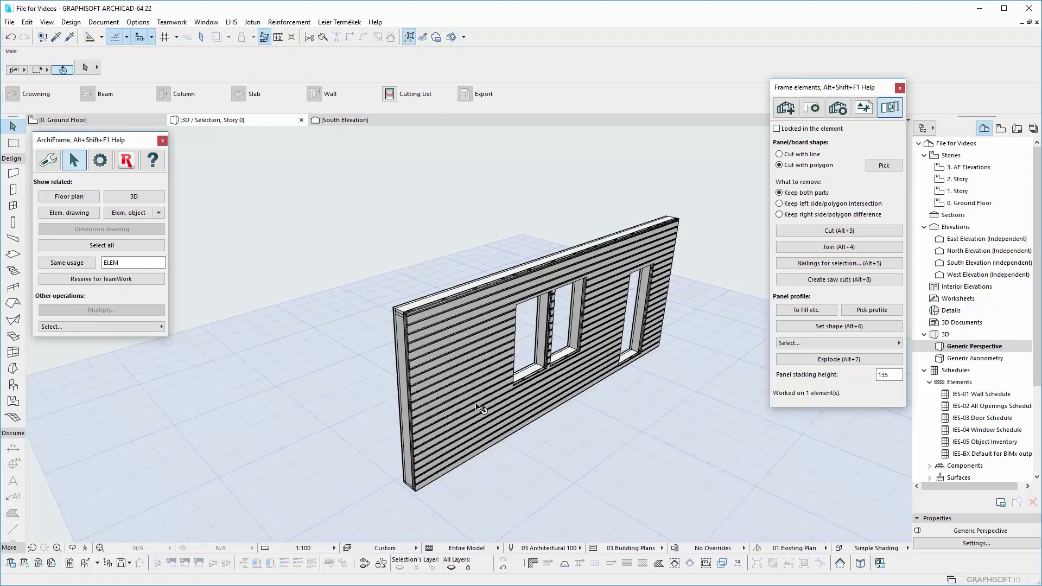
pyautogui.scroll(1, 480, 408)
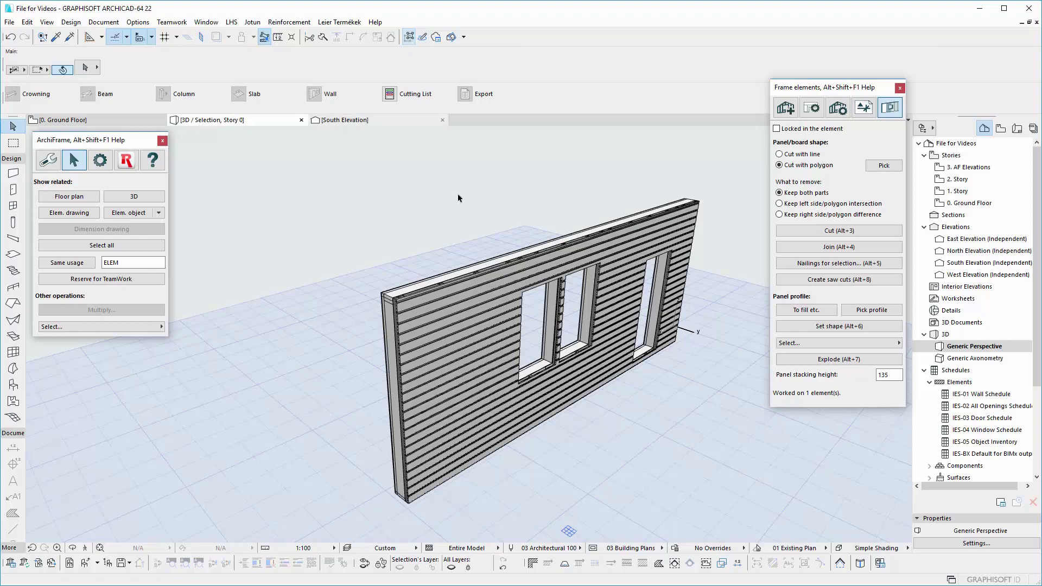
pyautogui.click(451, 347)
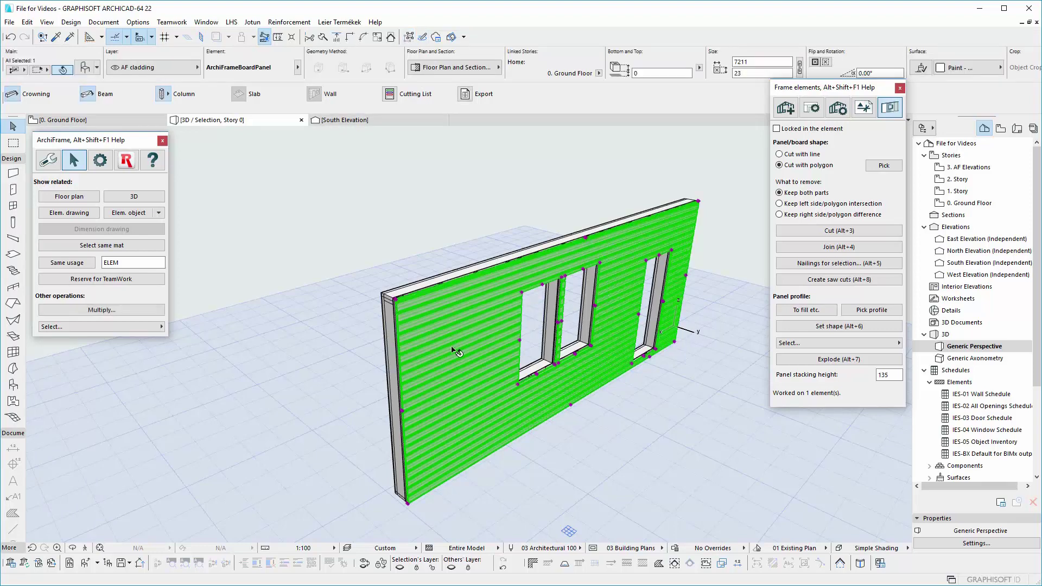
pyautogui.click(97, 121)
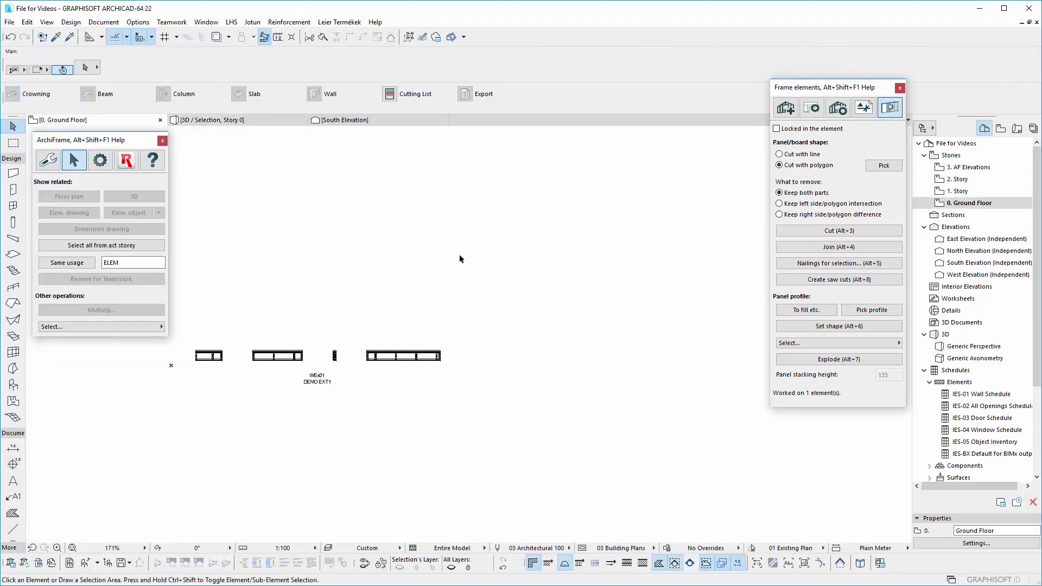
pyautogui.click(806, 310)
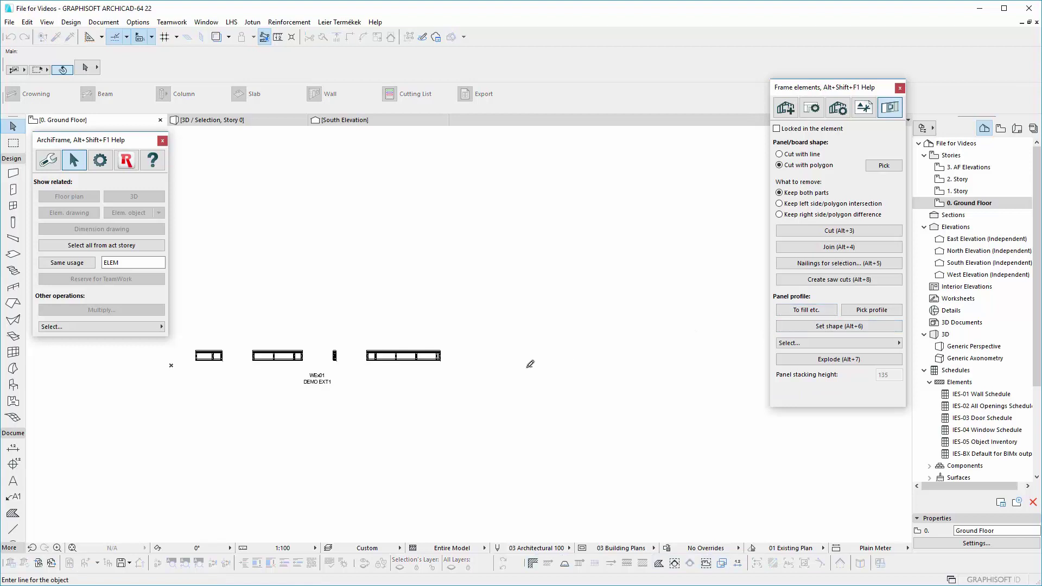
pyautogui.click(555, 361)
pyautogui.scroll(8, 556, 371)
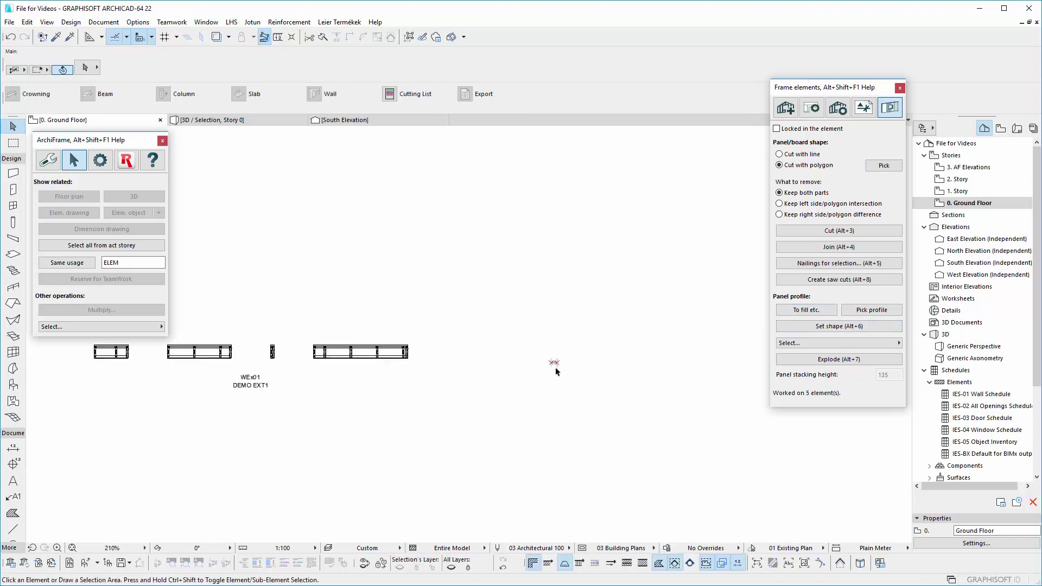
pyautogui.scroll(6, 556, 359)
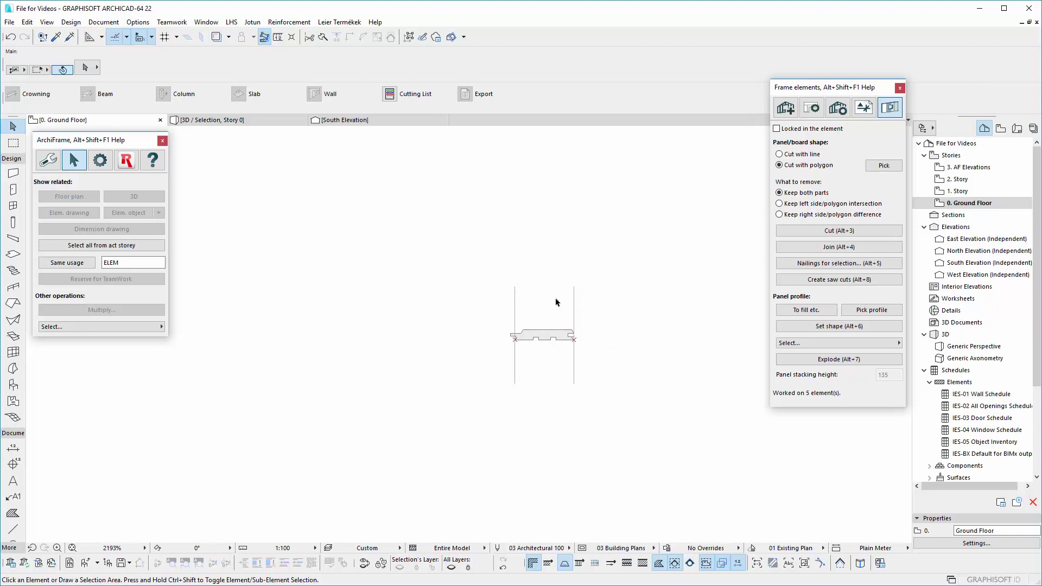
pyautogui.click(534, 339)
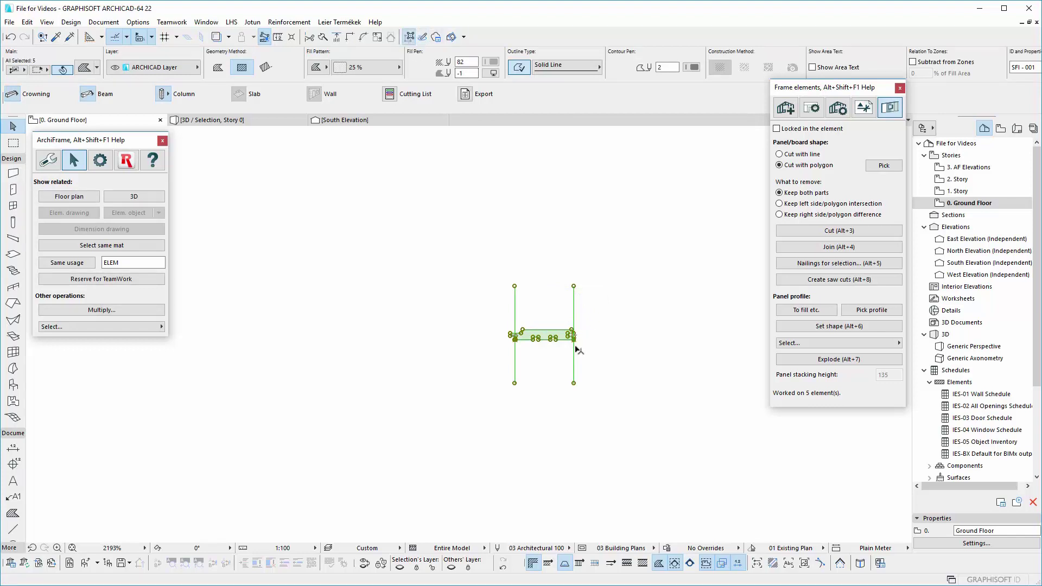
pyautogui.press('Escape')
pyautogui.click(554, 338)
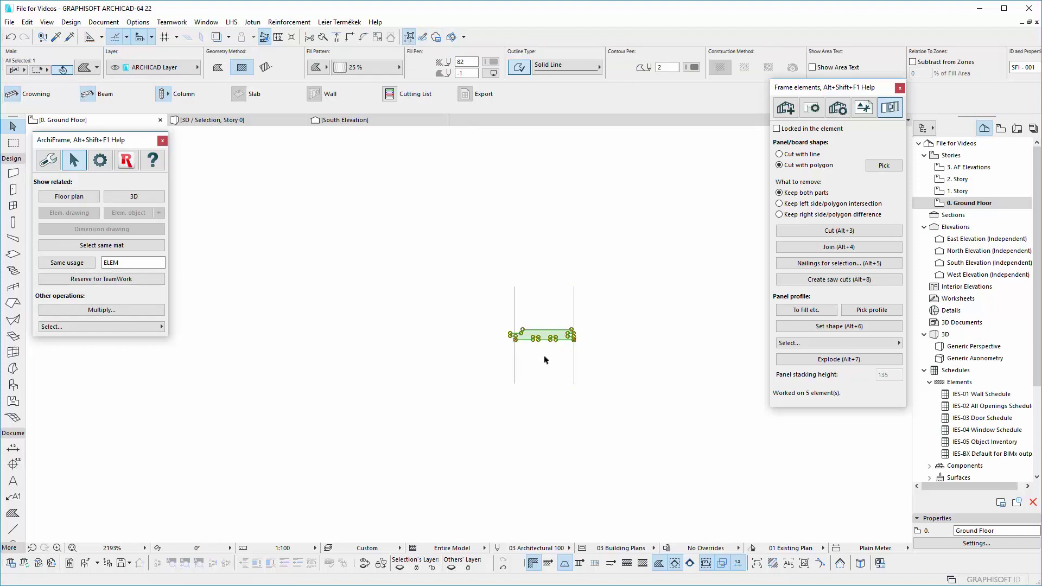
pyautogui.press('Escape')
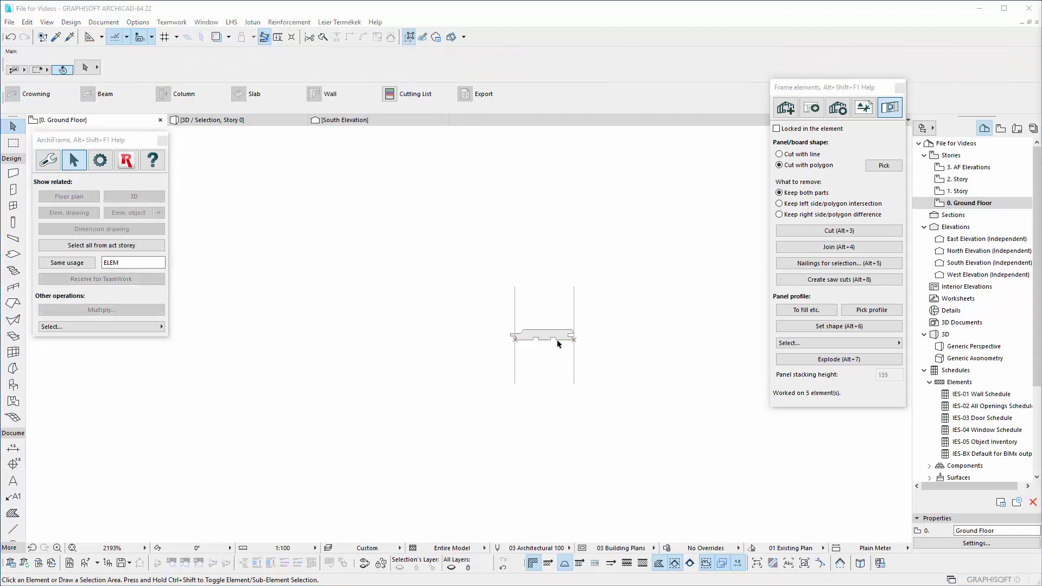
pyautogui.click(558, 341)
pyautogui.click(604, 344)
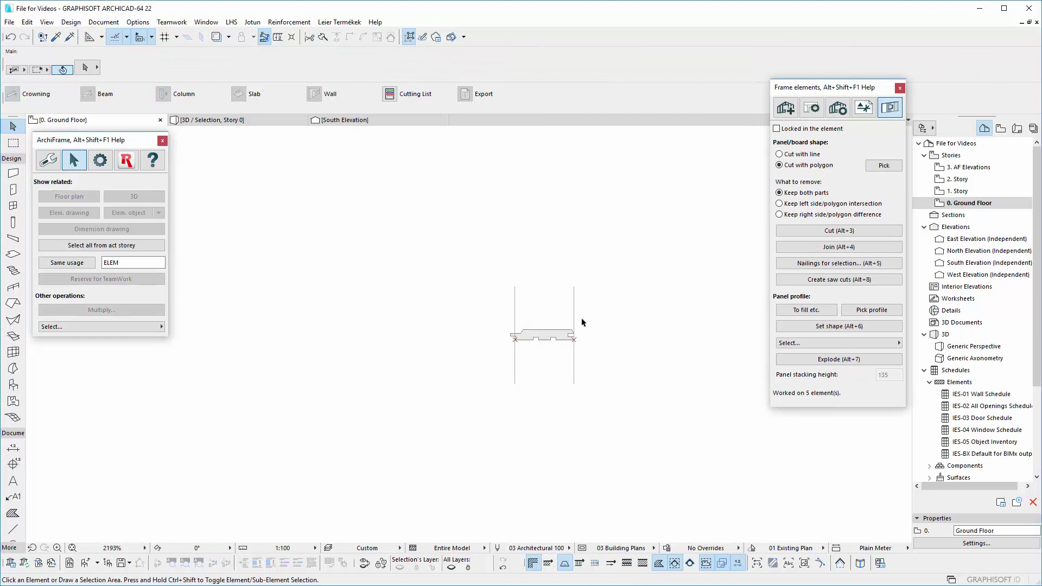
pyautogui.click(515, 314)
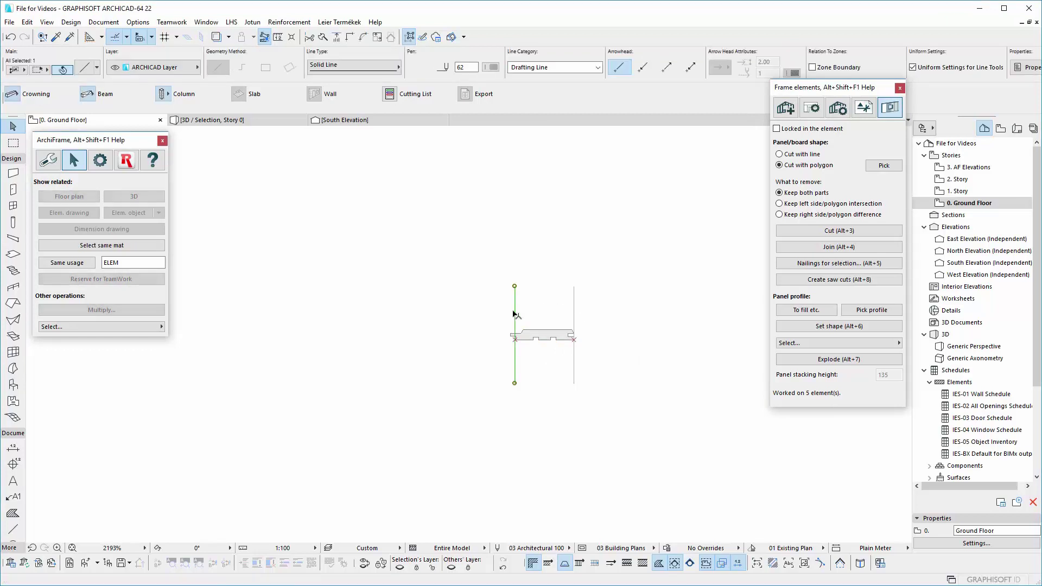
pyautogui.click(574, 321)
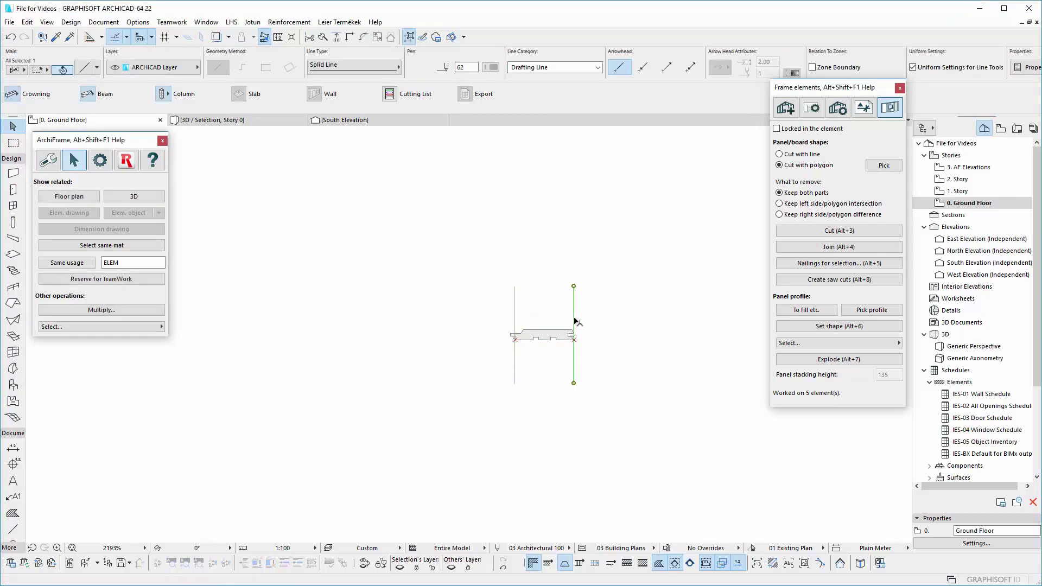
pyautogui.click(618, 355)
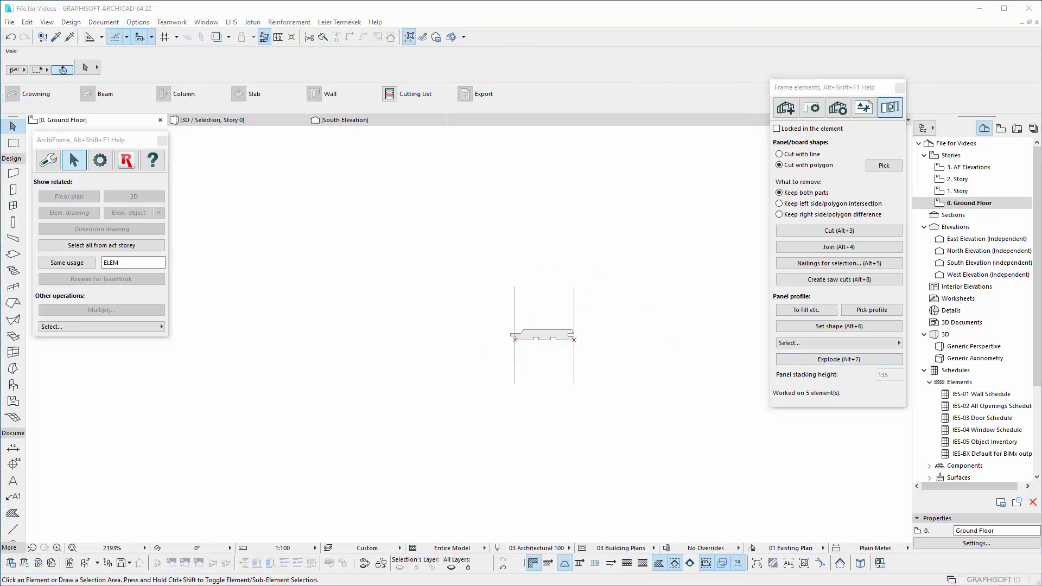
# - Place the Types of cladding drawing on the plan using 1 millimetre units
pyautogui.moveTo(1041, 218); pyautogui.dragTo(531, 220)
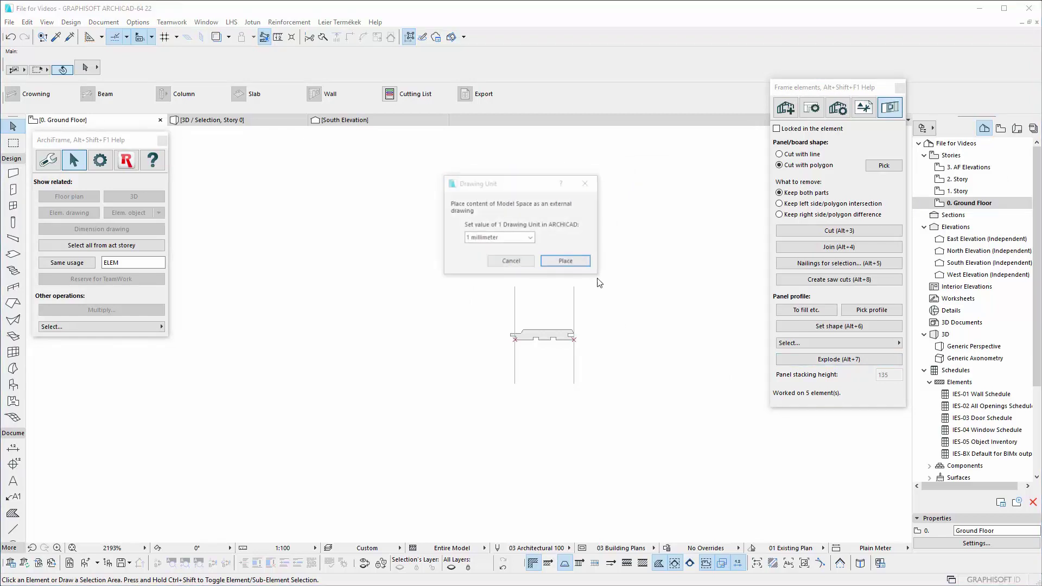
pyautogui.click(532, 238)
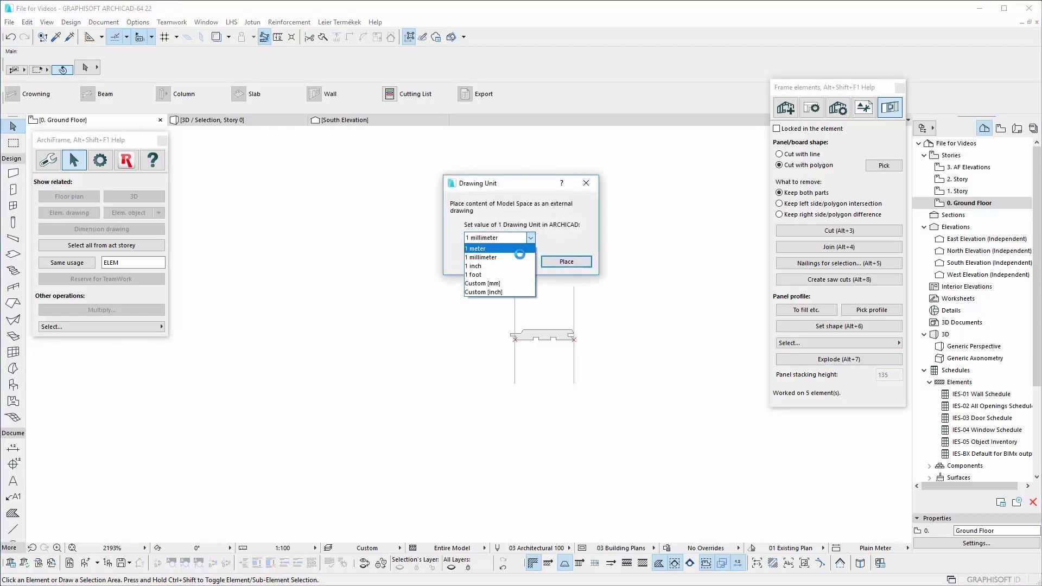
pyautogui.click(484, 257)
pyautogui.click(566, 261)
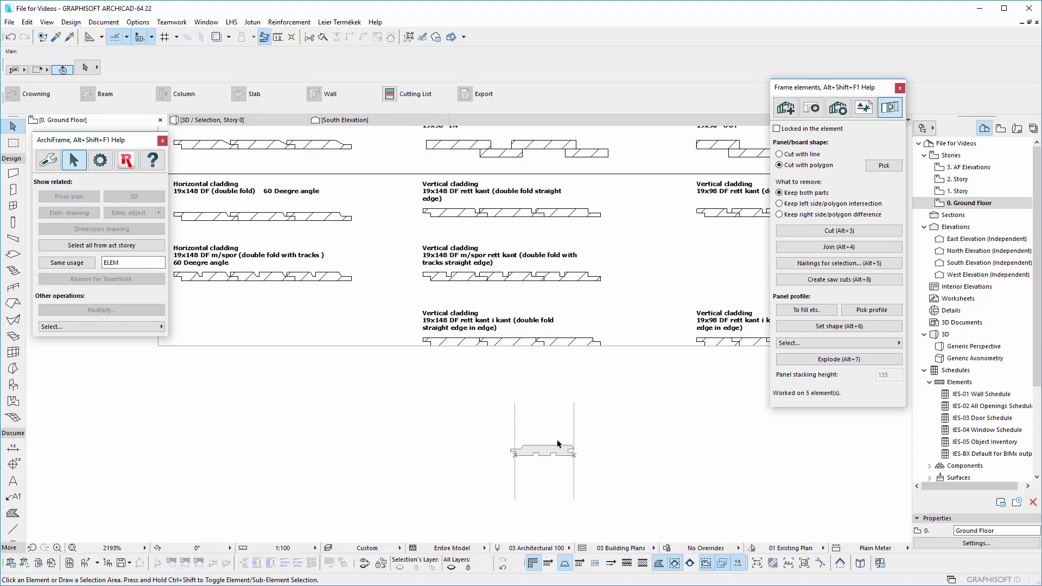
pyautogui.scroll(-4, 545, 413)
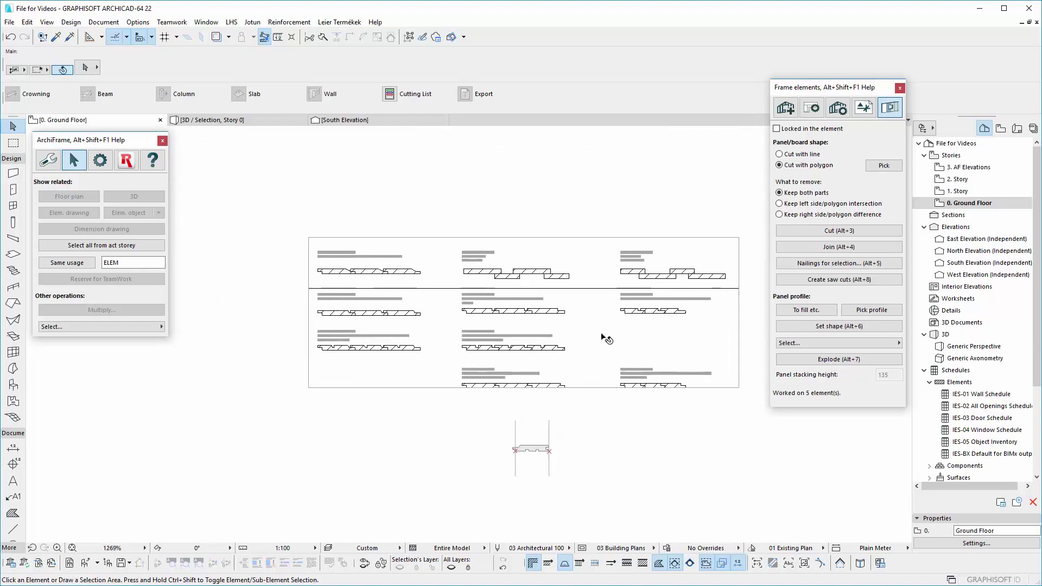
# - Explode the cladding drawing into the current view, keeping the original drawing
pyautogui.click(521, 327)
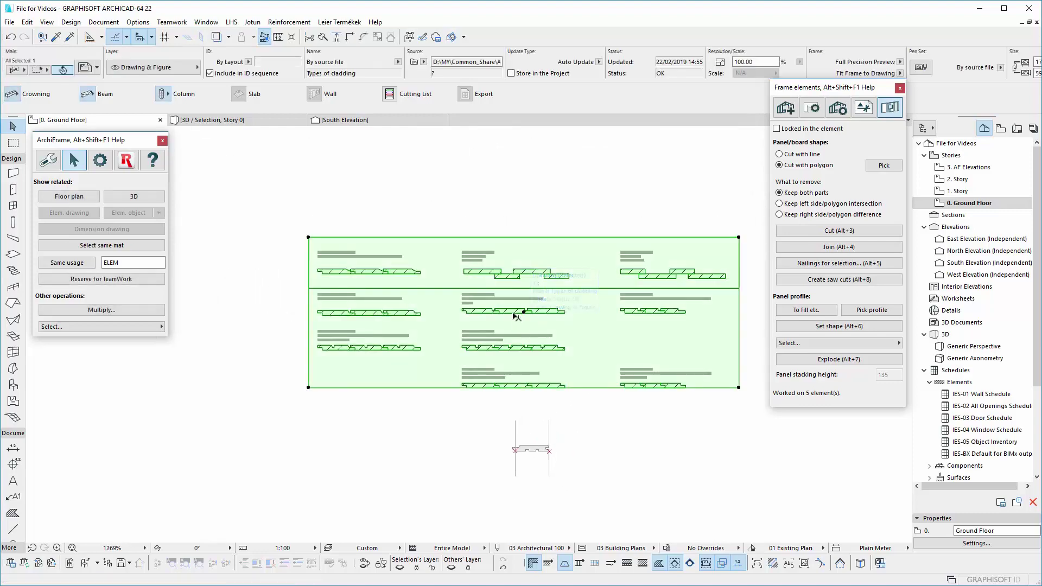
pyautogui.click(27, 22)
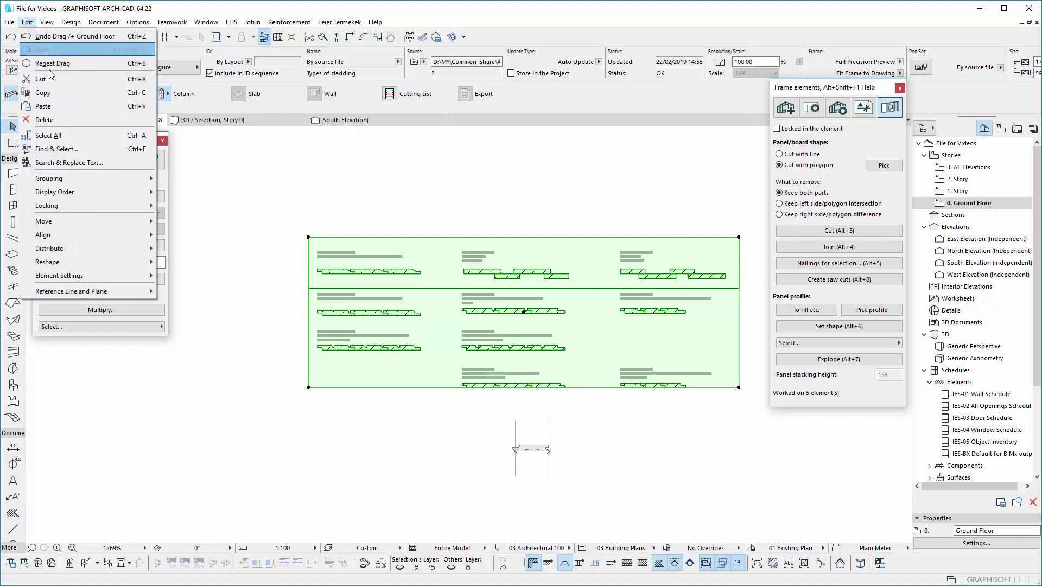
pyautogui.moveTo(76, 262)
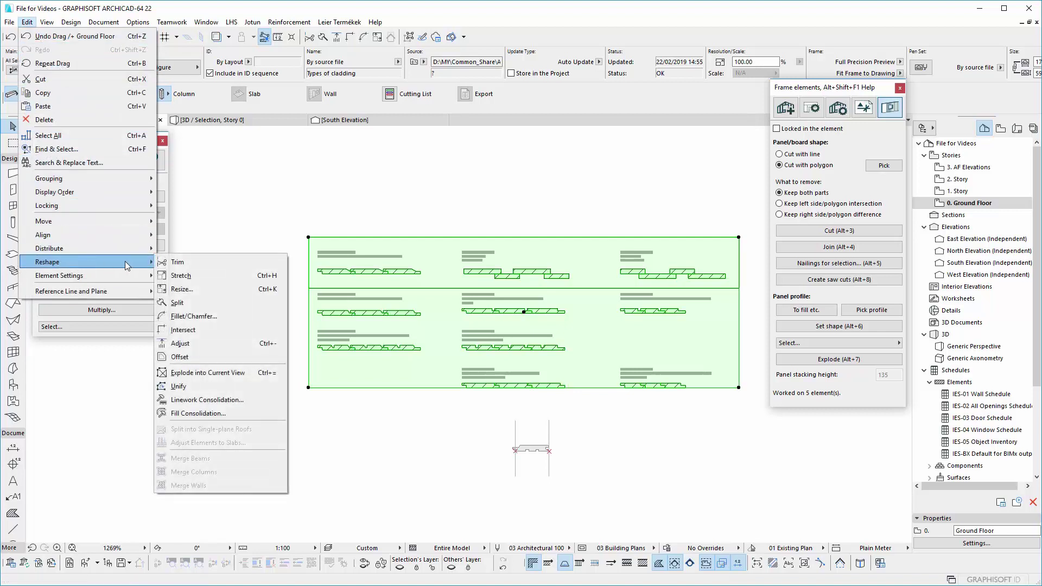
pyautogui.click(217, 380)
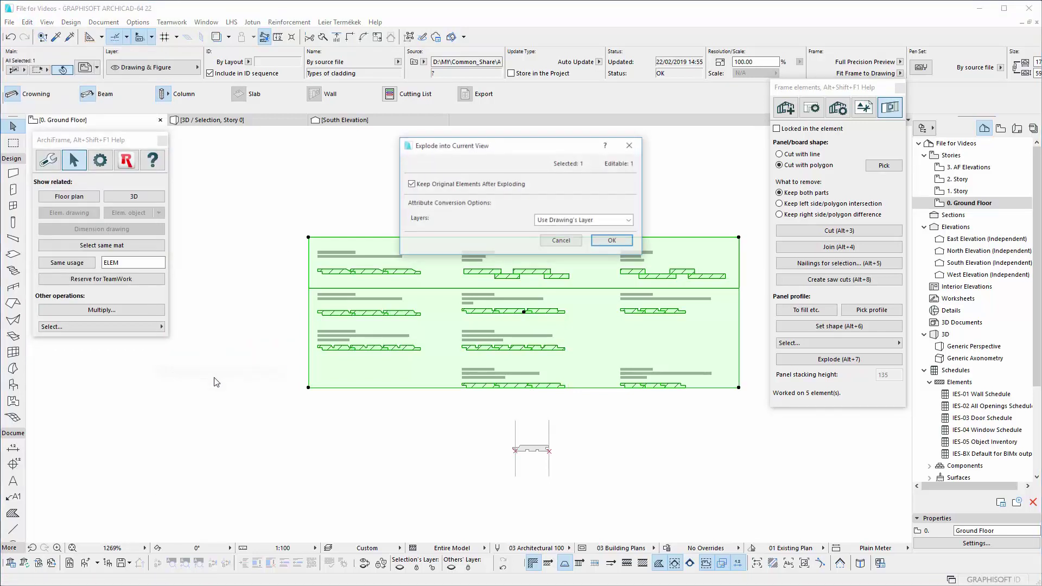
pyautogui.click(614, 241)
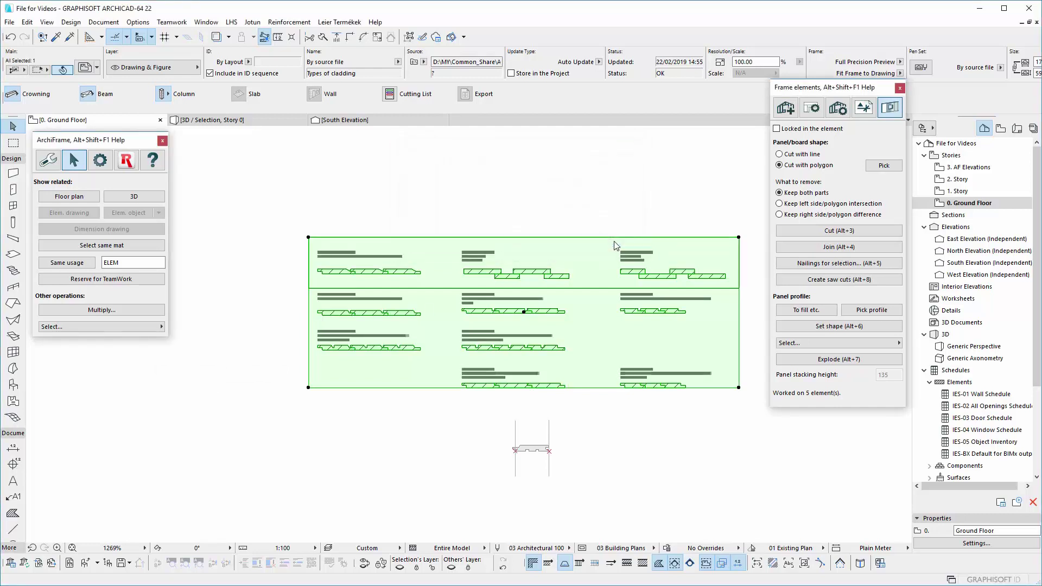
pyautogui.click(623, 415)
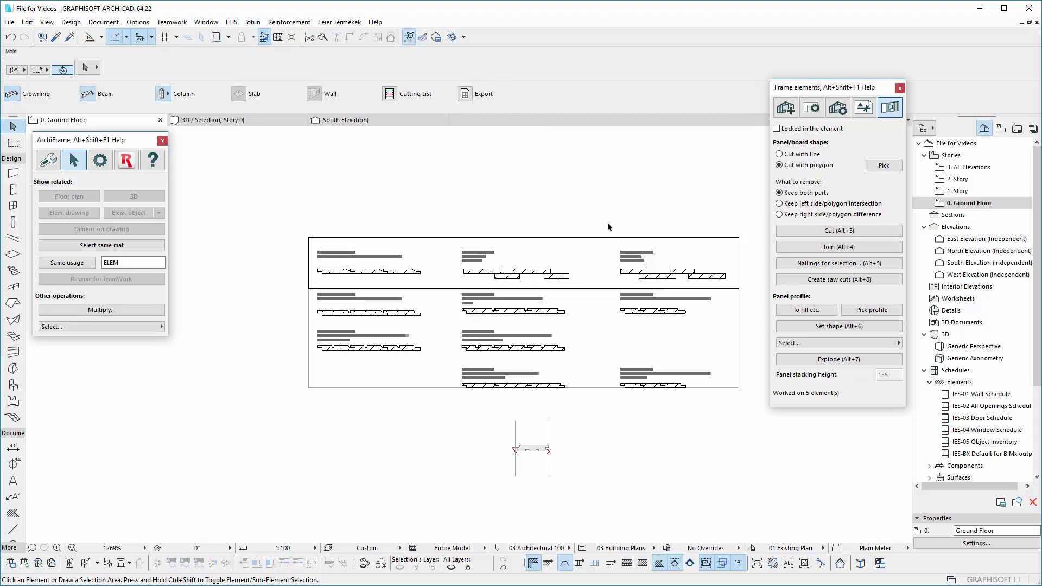
# - Drag-copy the double-fold-with-tracks profile lines down beside the panel outline
pyautogui.click(568, 276)
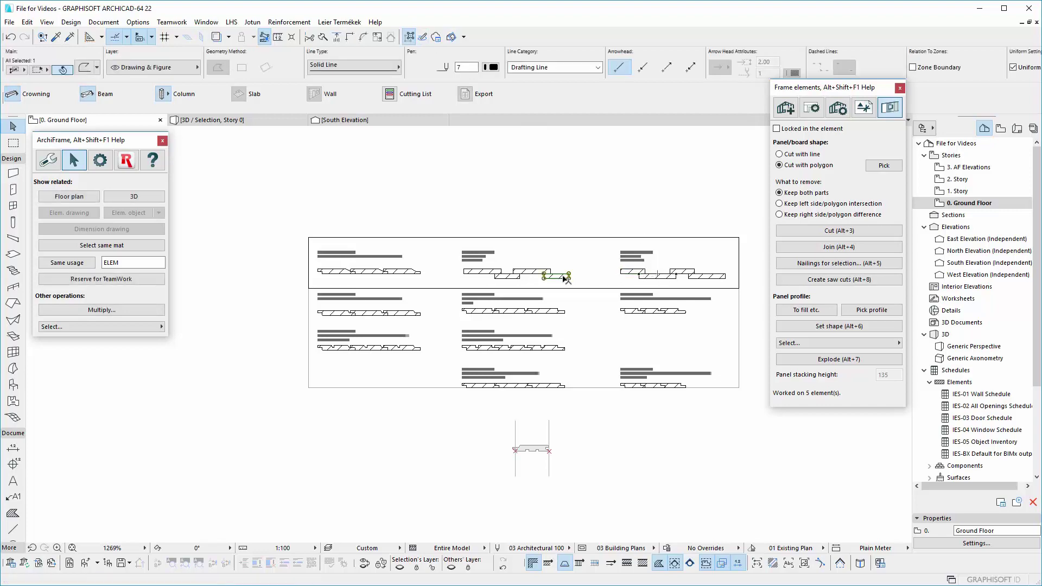
pyautogui.click(415, 314)
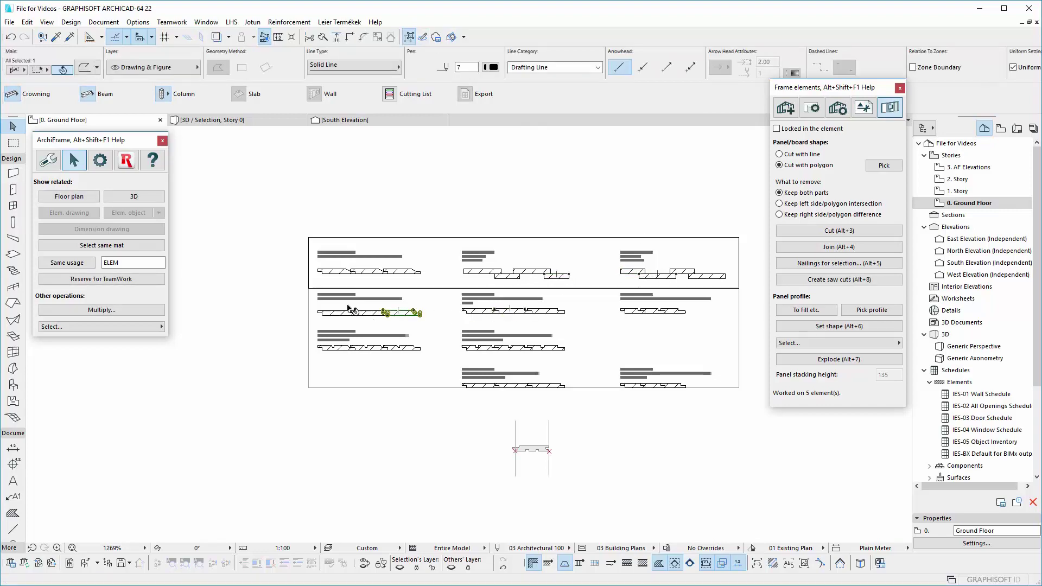
pyautogui.scroll(2, 353, 309)
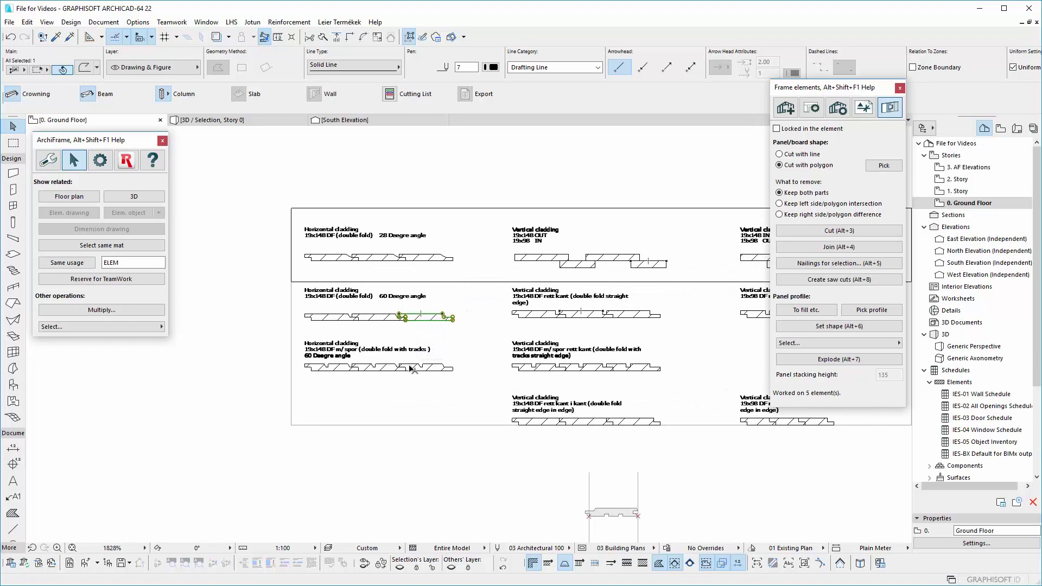
pyautogui.click(405, 368)
pyautogui.scroll(-2, 395, 346)
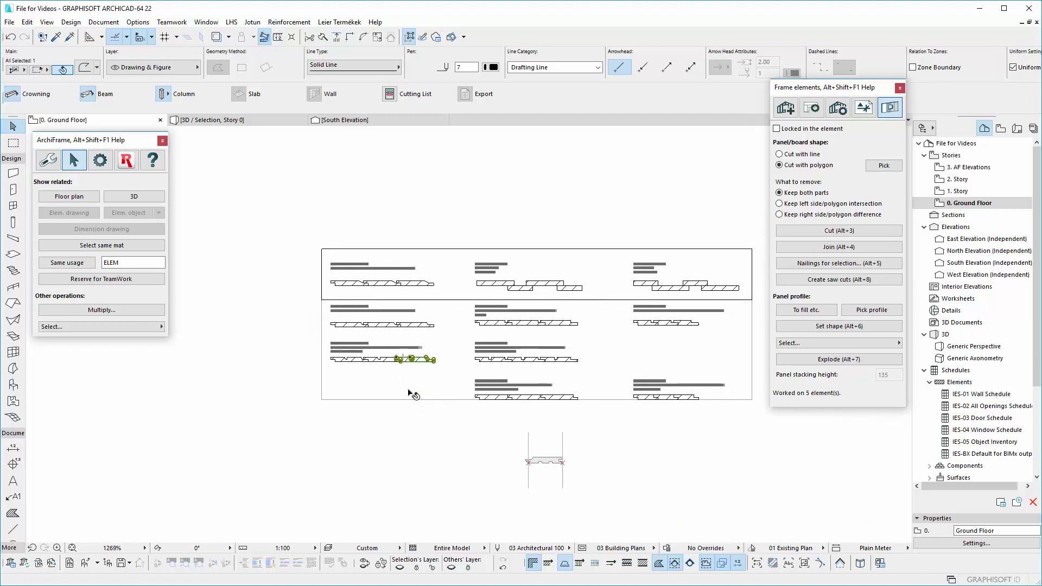
pyautogui.scroll(3, 416, 374)
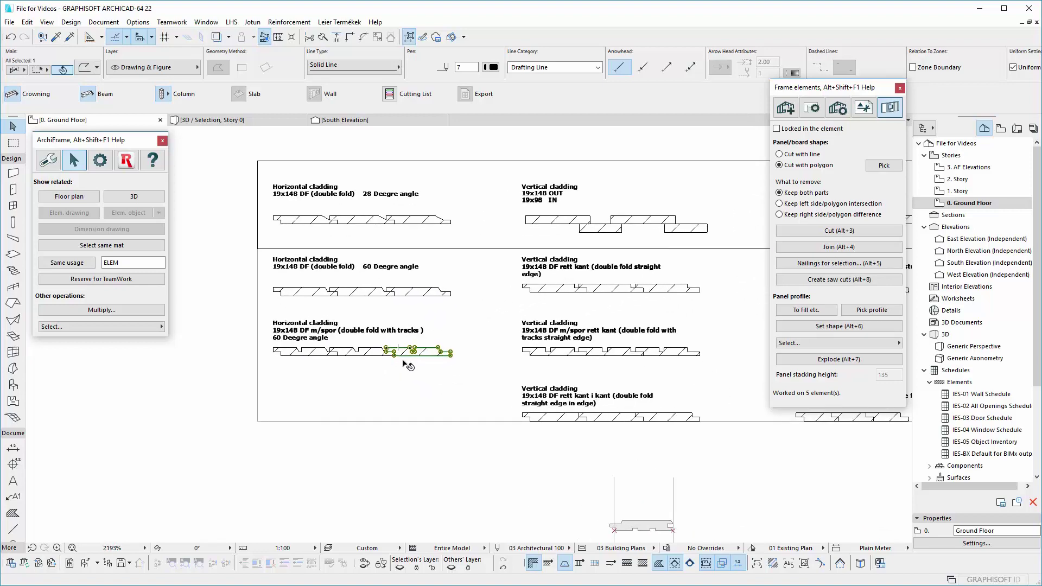
pyautogui.hotkey('ctrl', 'alt', 'd')
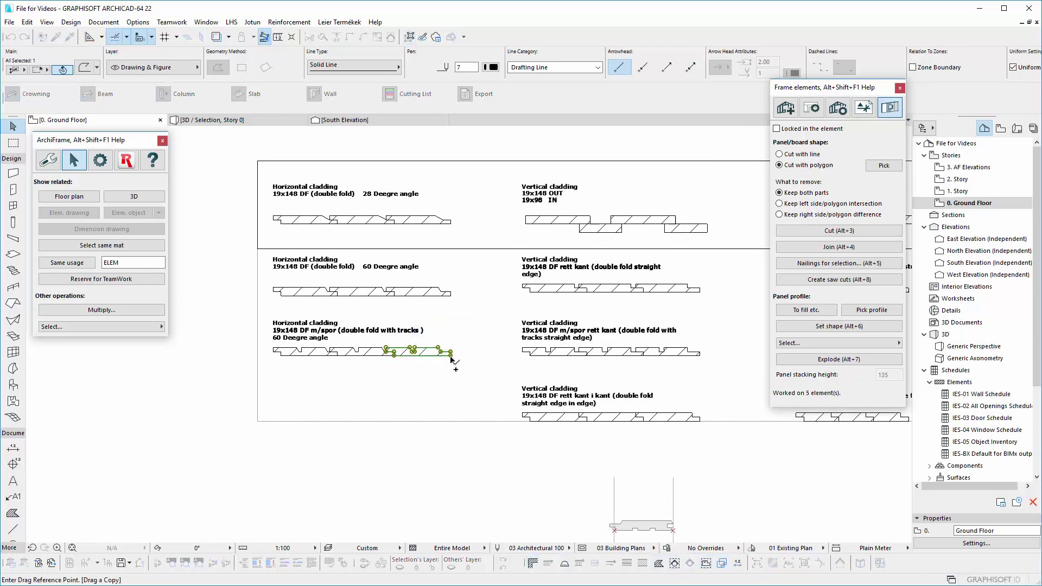
pyautogui.click(451, 354)
pyautogui.scroll(-3, 407, 336)
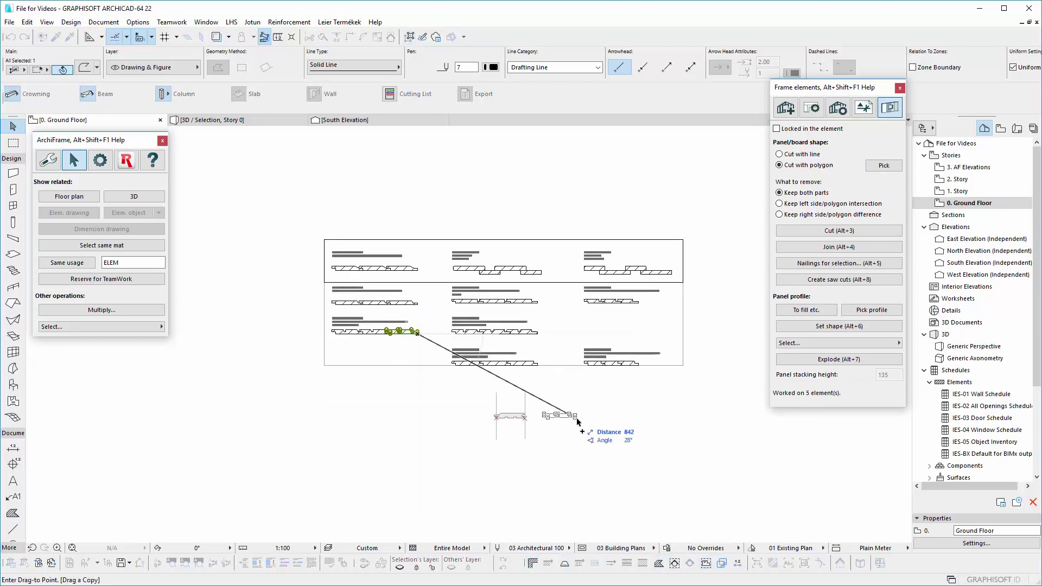
pyautogui.click(581, 418)
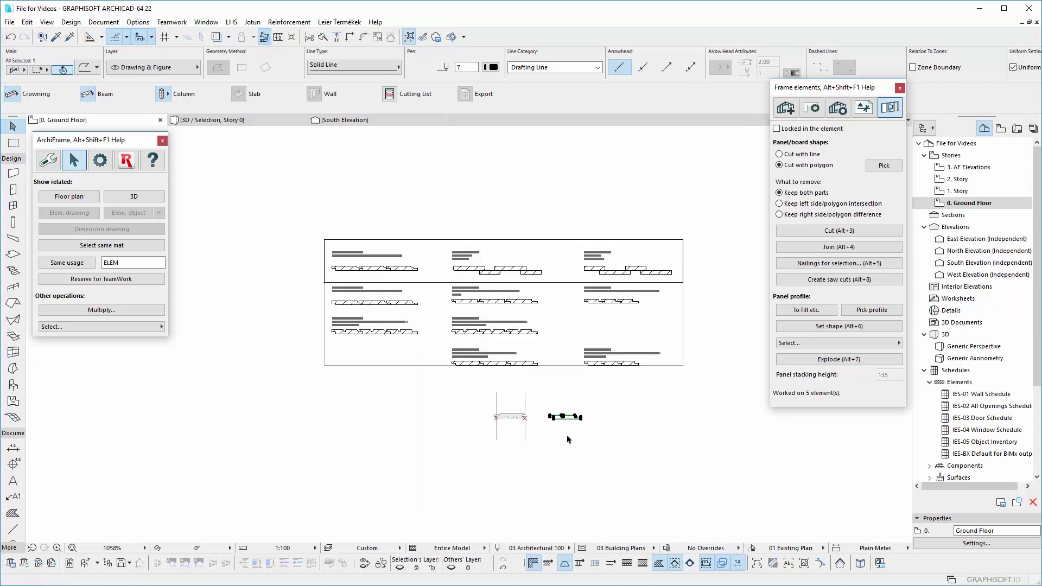
pyautogui.scroll(5, 569, 437)
pyautogui.click(570, 428)
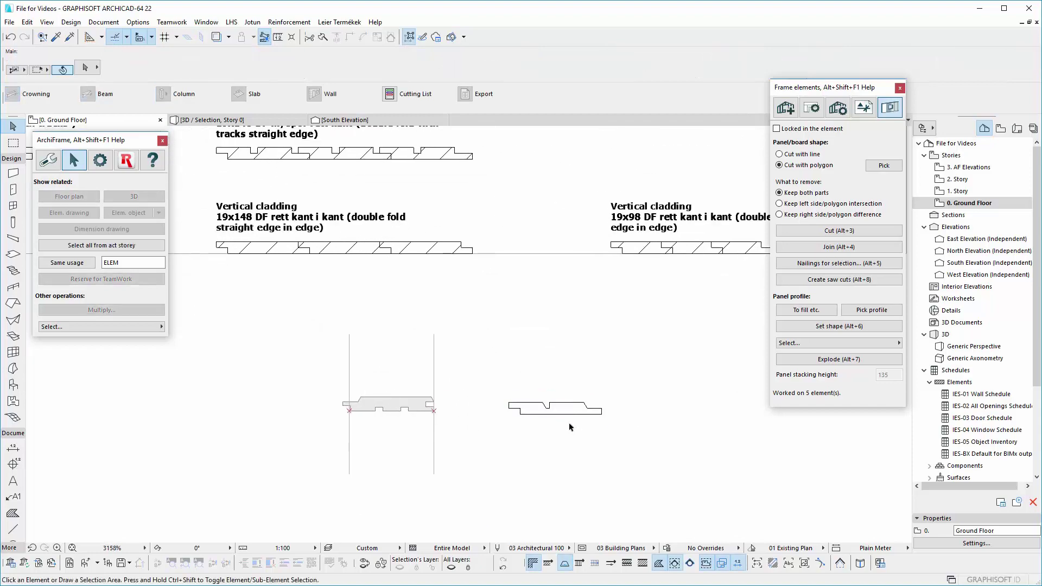
# - Draw a fill over the copied profile shape and select it
pyautogui.click(13, 513)
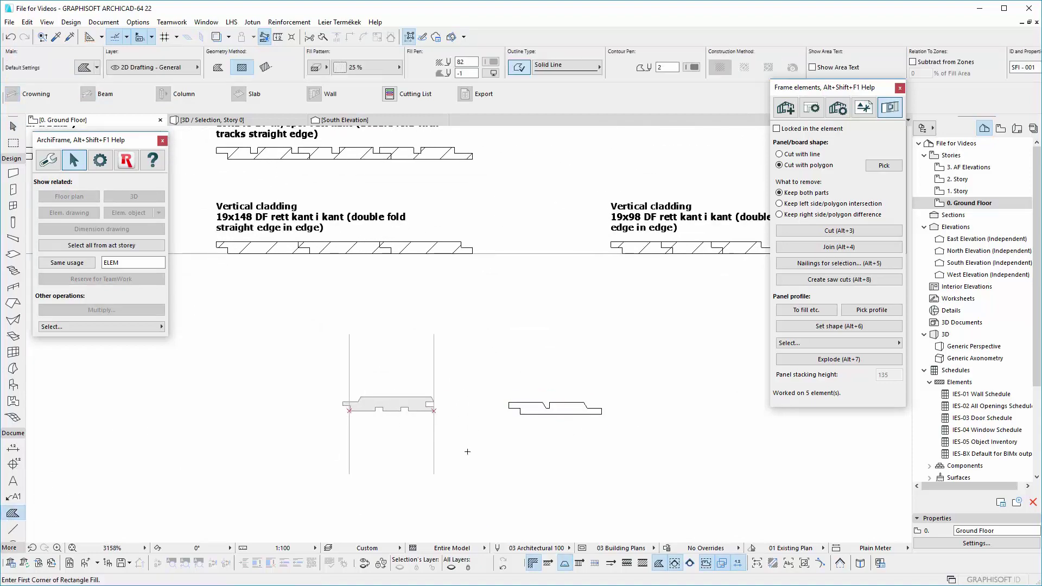
pyautogui.click(557, 412)
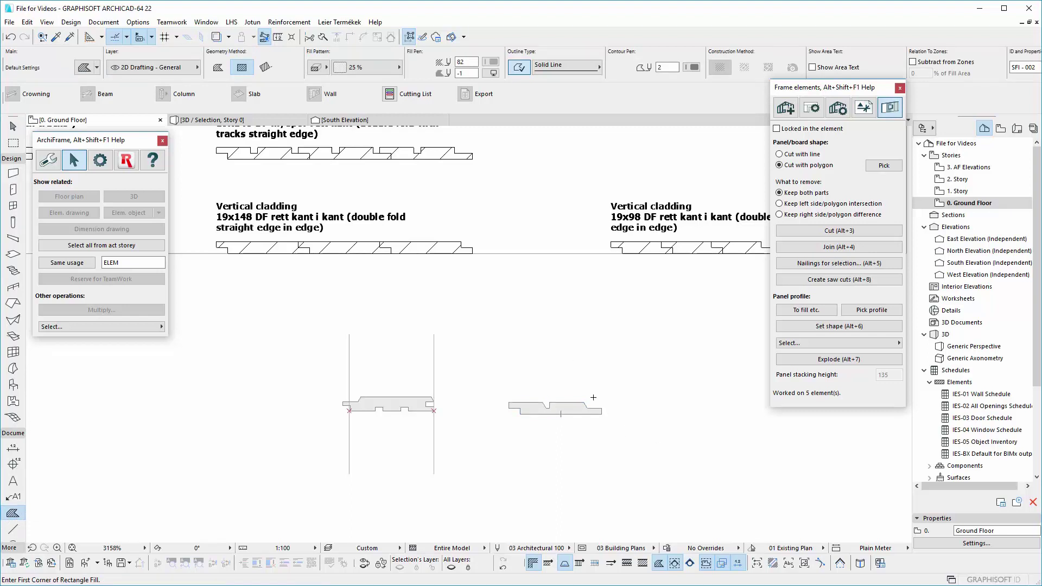
pyautogui.press('Escape')
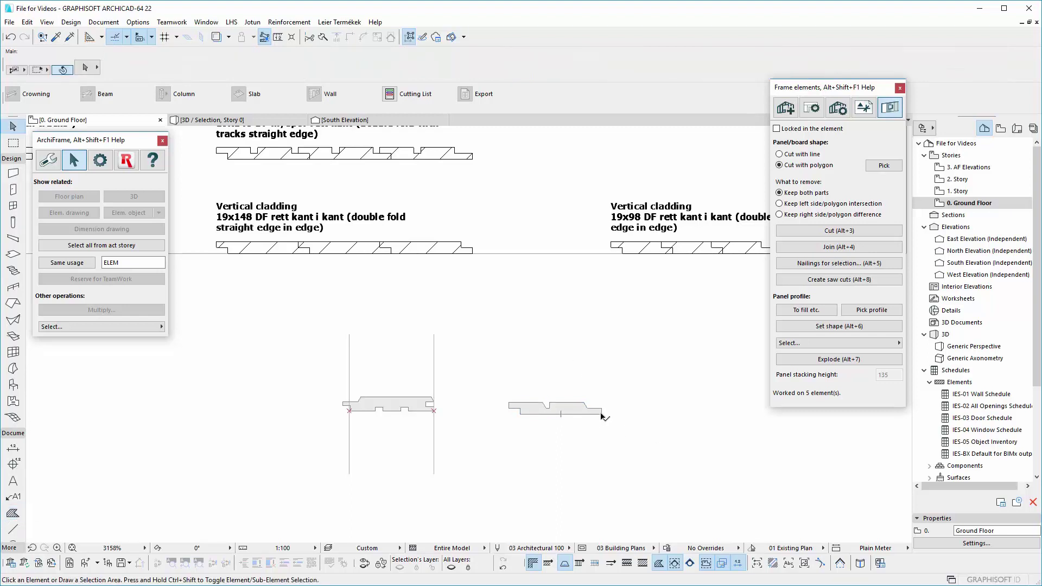
pyautogui.click(603, 417)
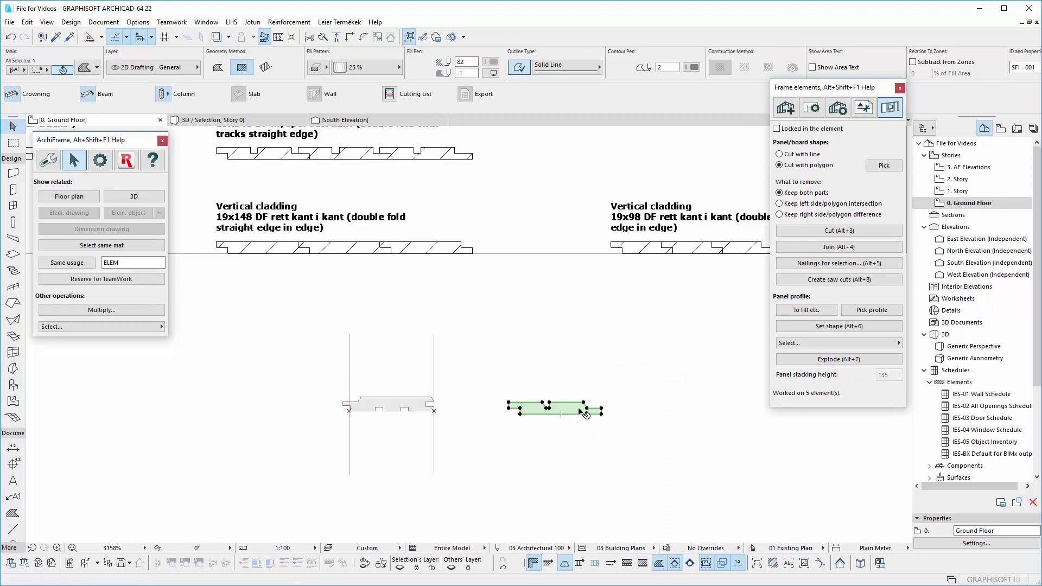
# - Mirror a copy of the profile fill about a vertical axis at its right corner
pyautogui.rightClick(580, 411)
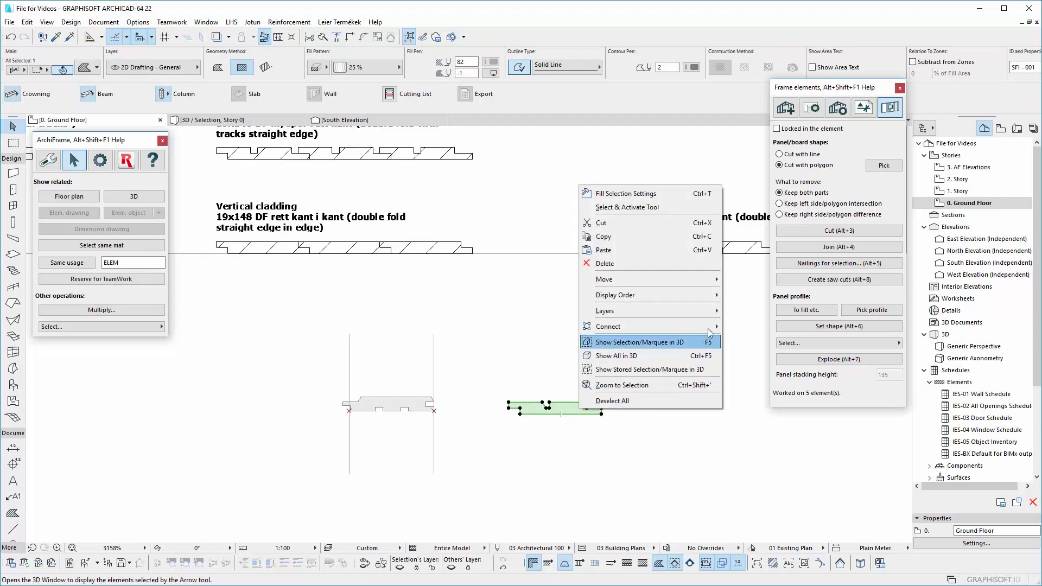
pyautogui.moveTo(706, 285)
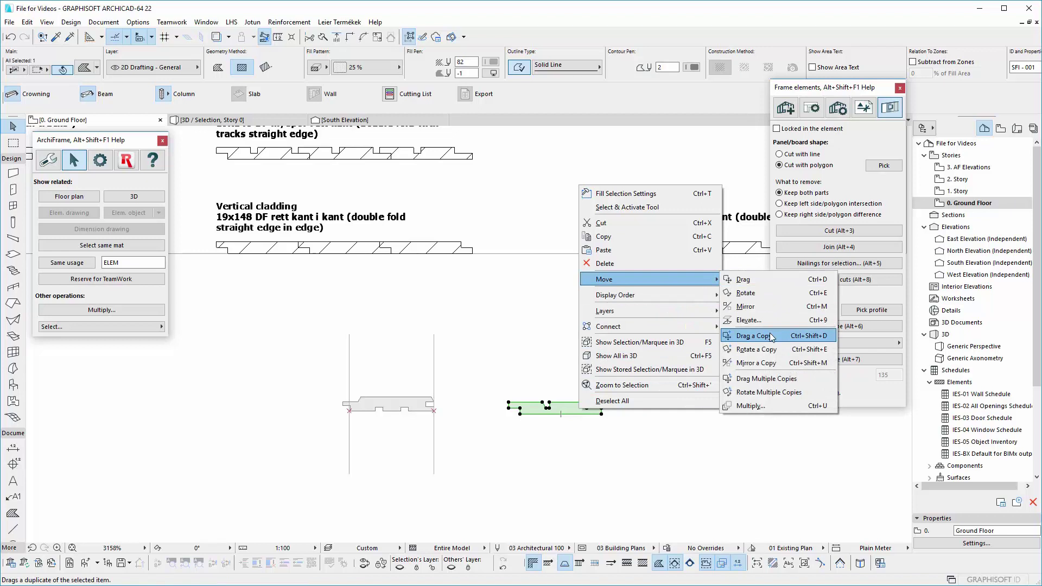
pyautogui.click(779, 362)
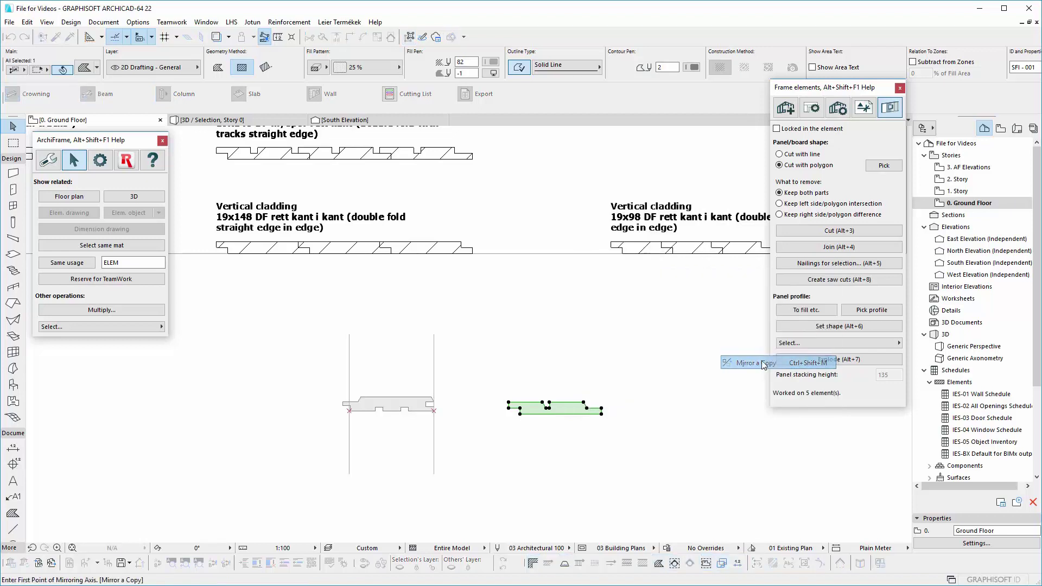
pyautogui.click(602, 415)
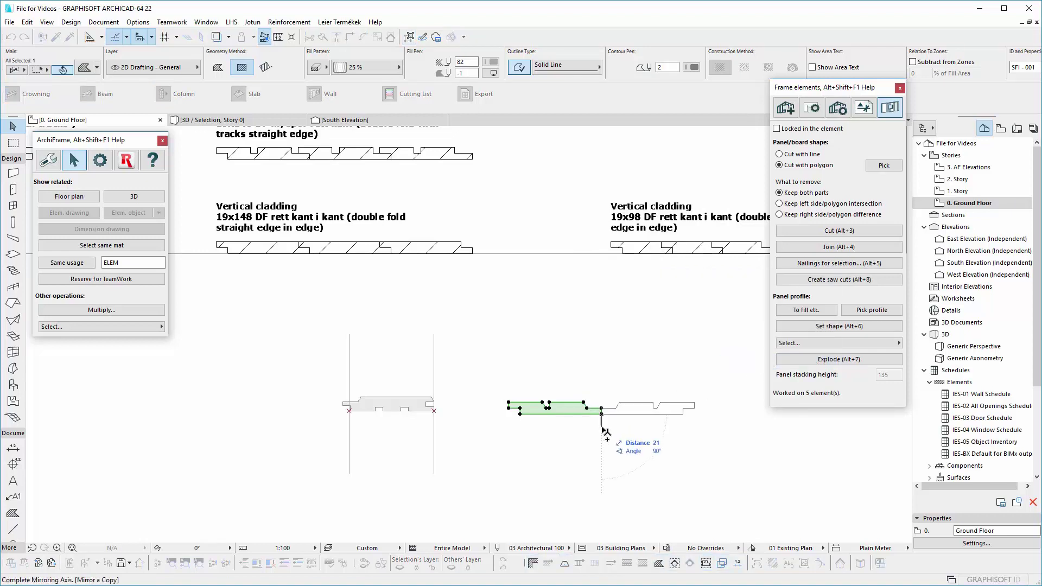
pyautogui.click(606, 432)
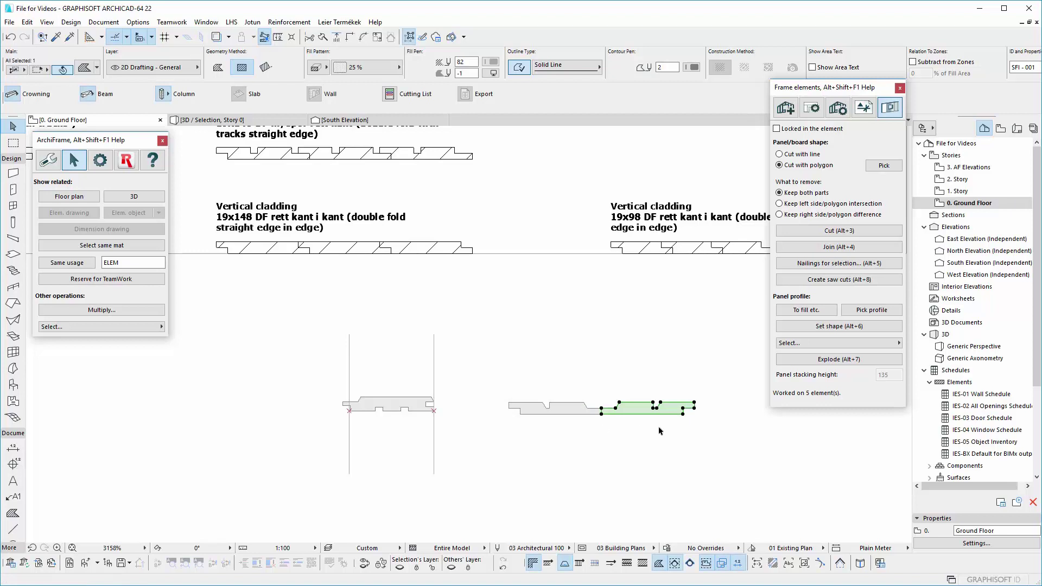
pyautogui.press('Escape')
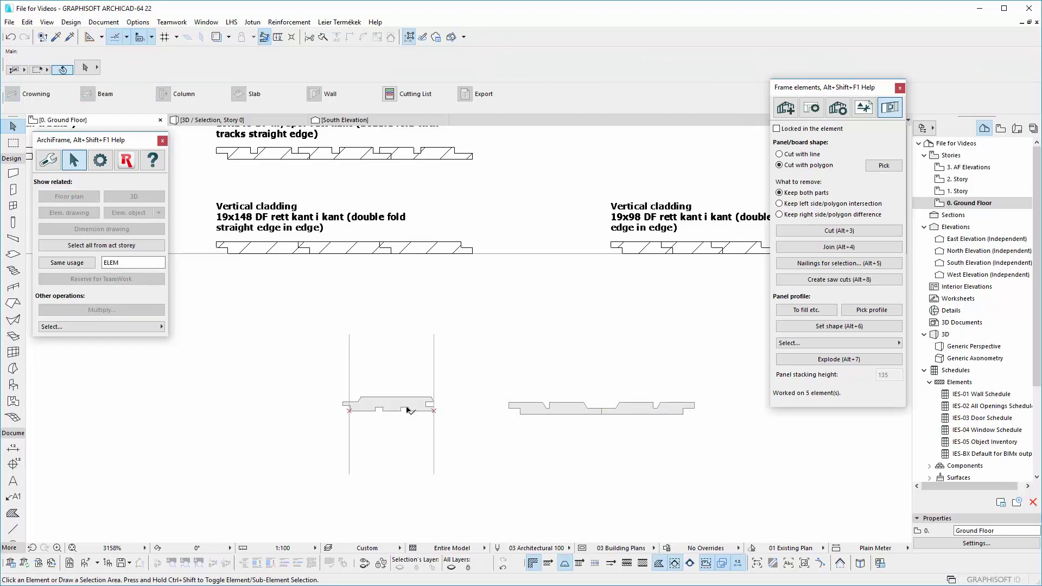
# - Delete the old profile fill and move the new board against the left guide line
pyautogui.click(408, 409)
pyautogui.press('Delete')
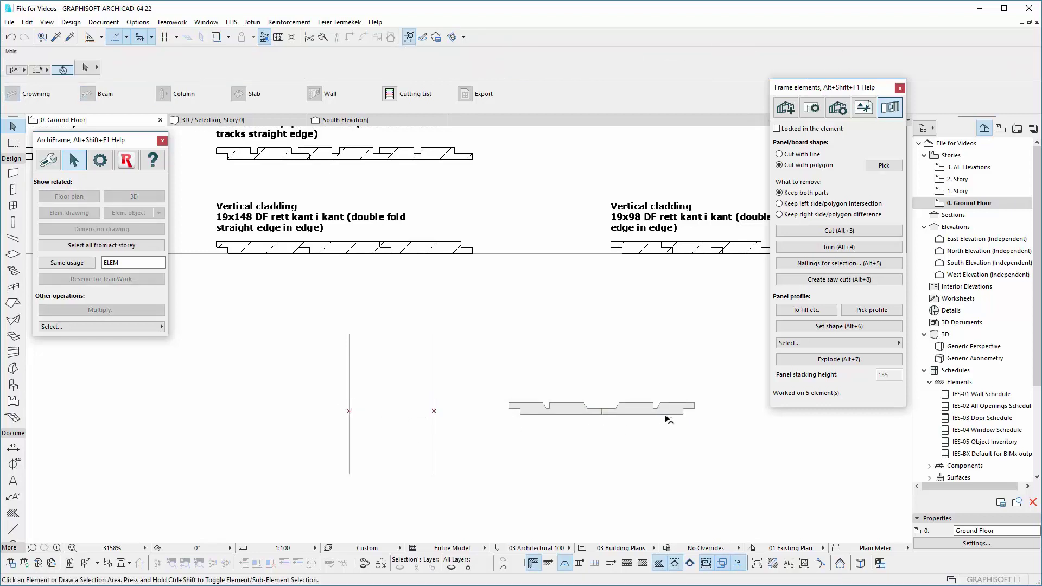
pyautogui.click(672, 413)
pyautogui.click(602, 415)
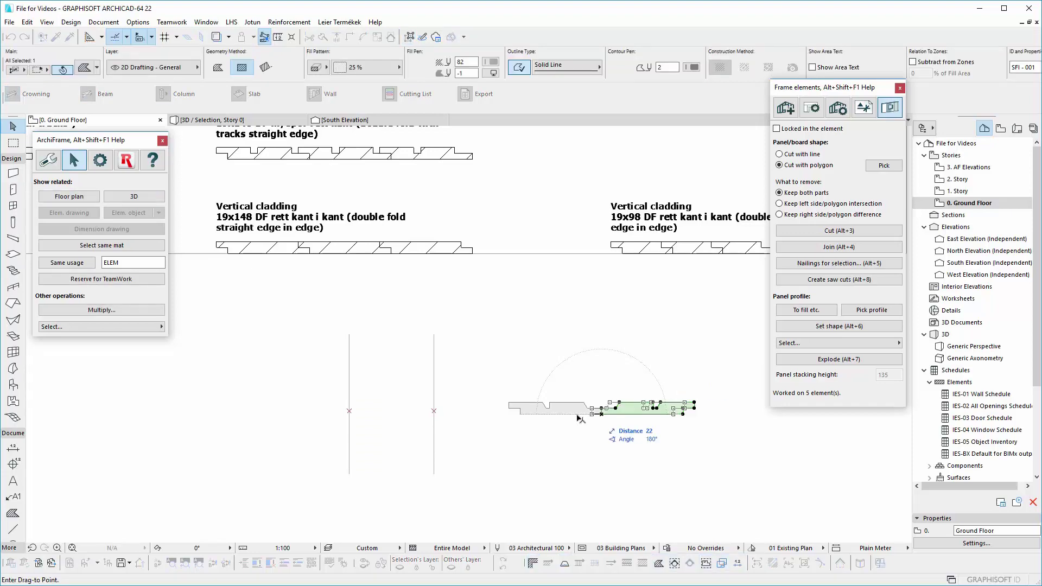
pyautogui.click(350, 413)
# - Move the right vertical guide line onto the board's right edge
pyautogui.scroll(3, 387, 411)
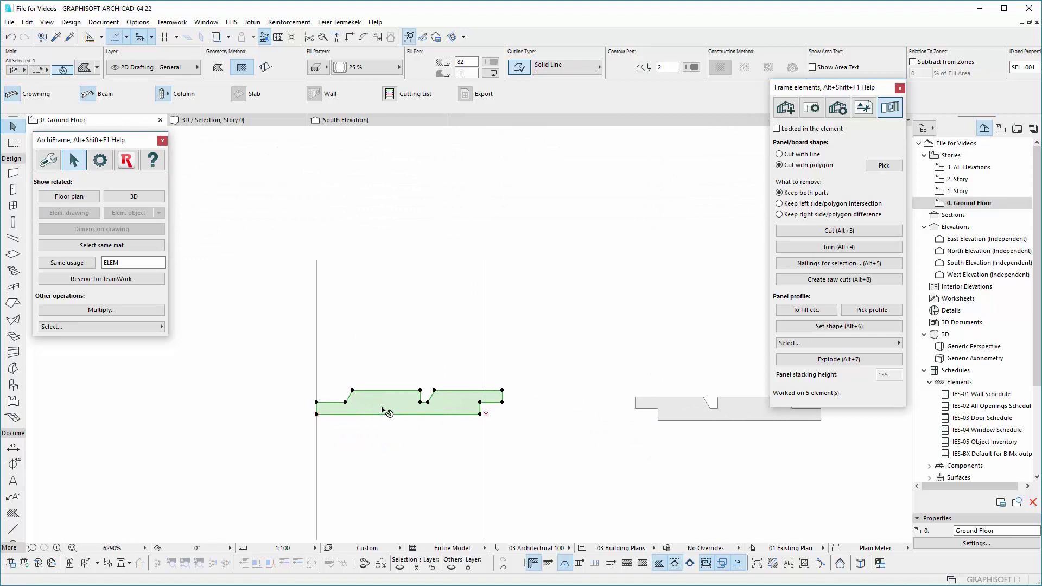
pyautogui.scroll(1, 386, 411)
pyautogui.click(511, 417)
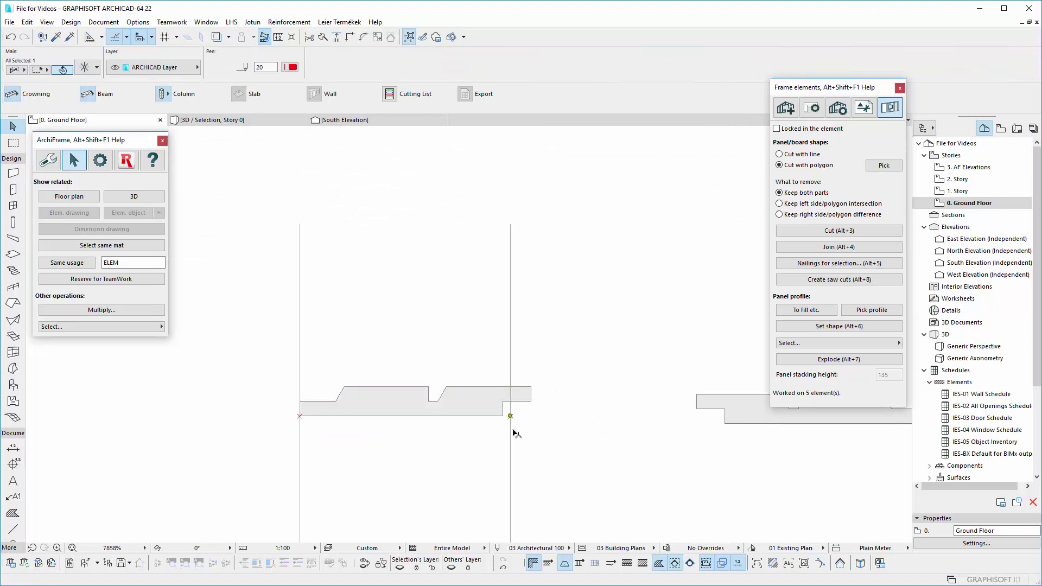
pyautogui.keyDown('shift'); pyautogui.click(514, 434); pyautogui.keyUp('shift')
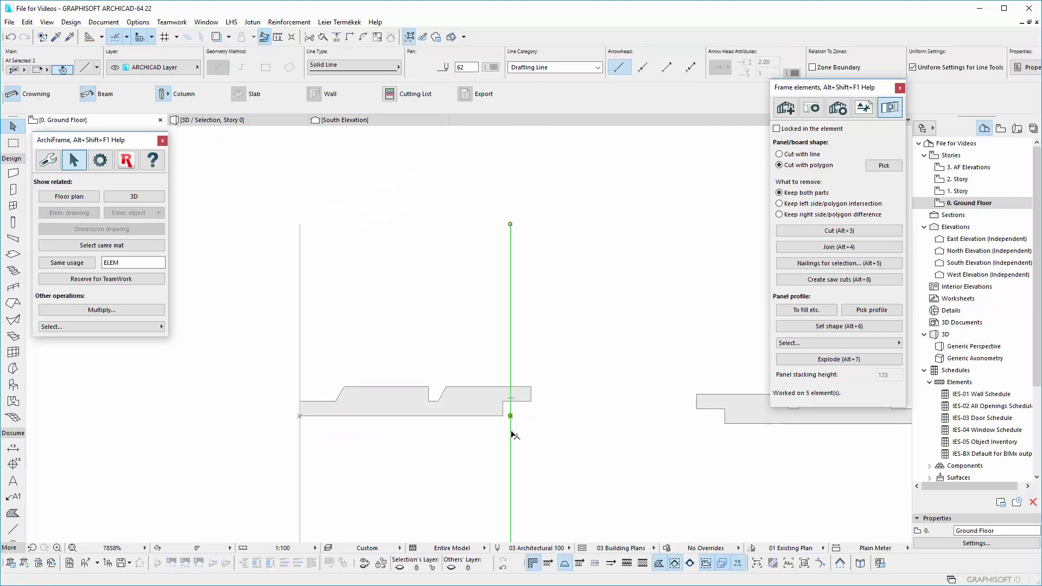
pyautogui.click(511, 417)
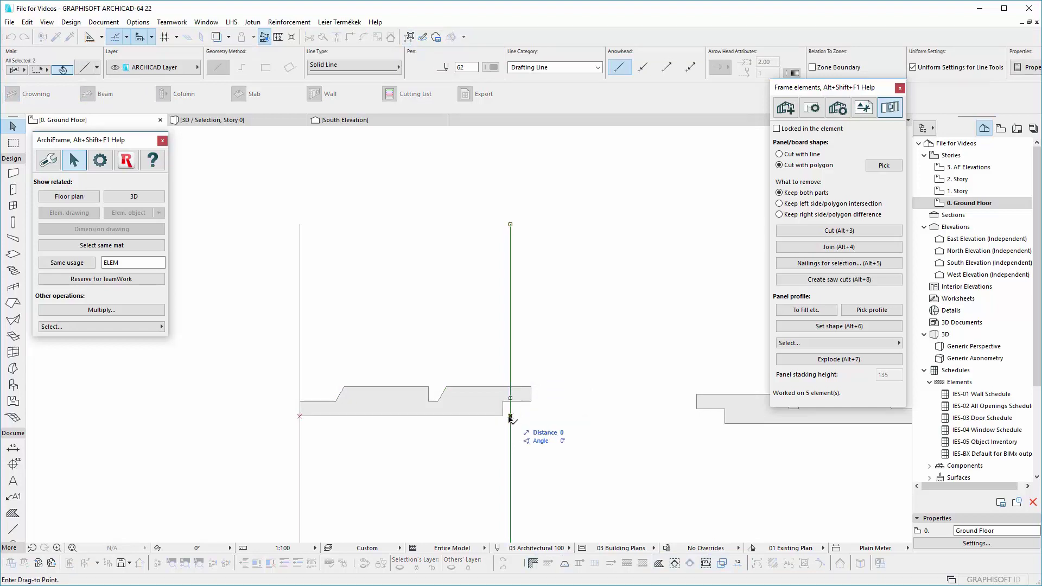
pyautogui.click(503, 417)
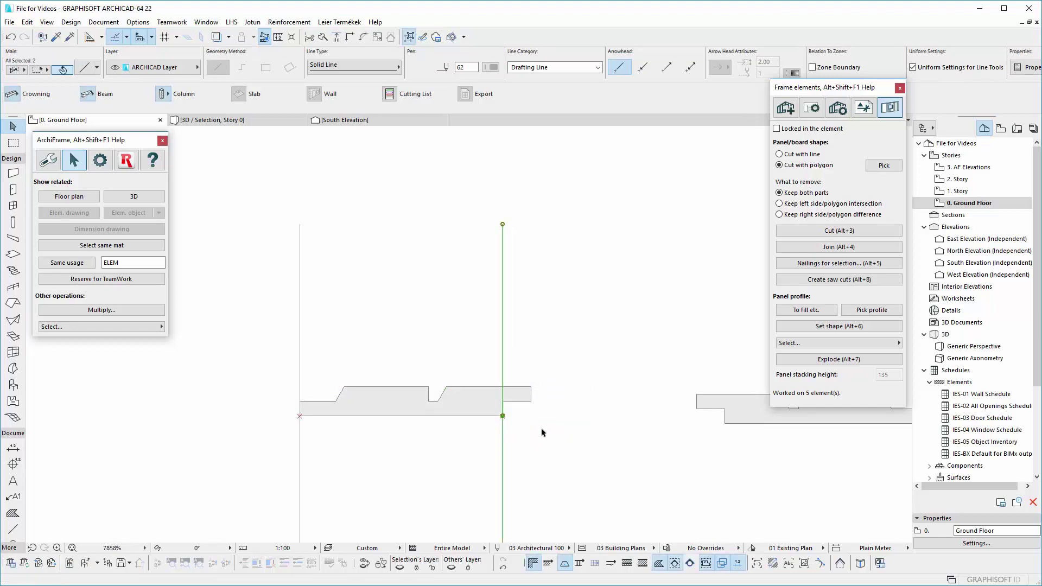
# - Select the board fill and both guide lines and ungroup them
pyautogui.click(549, 434)
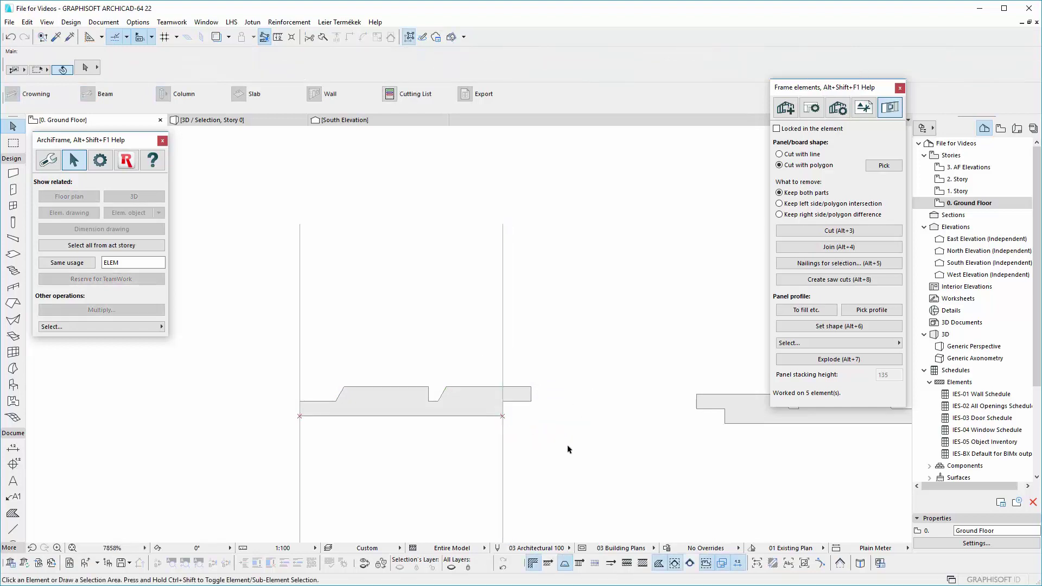
pyautogui.moveTo(578, 454); pyautogui.dragTo(245, 355)
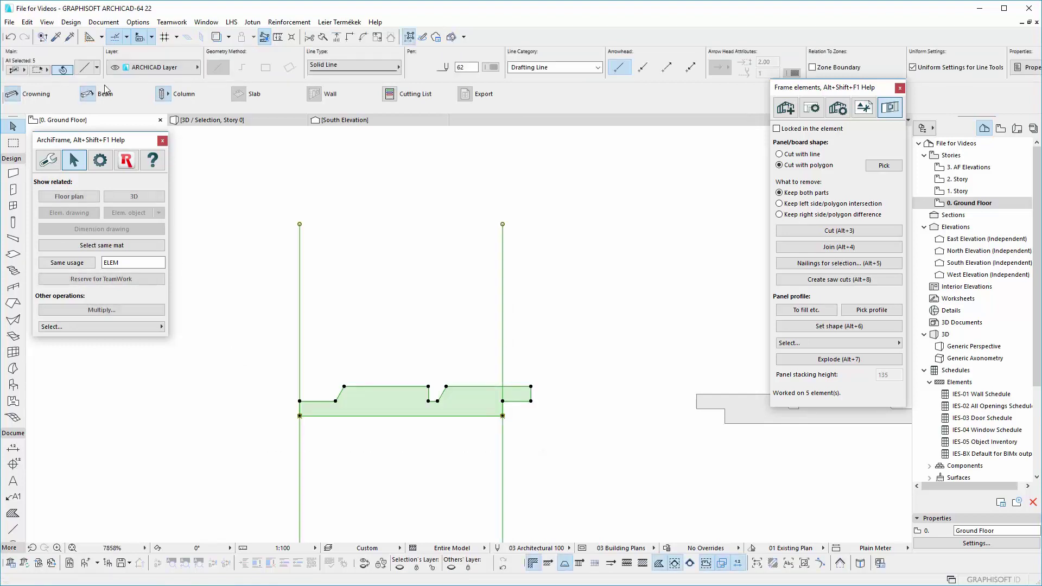
pyautogui.click(27, 22)
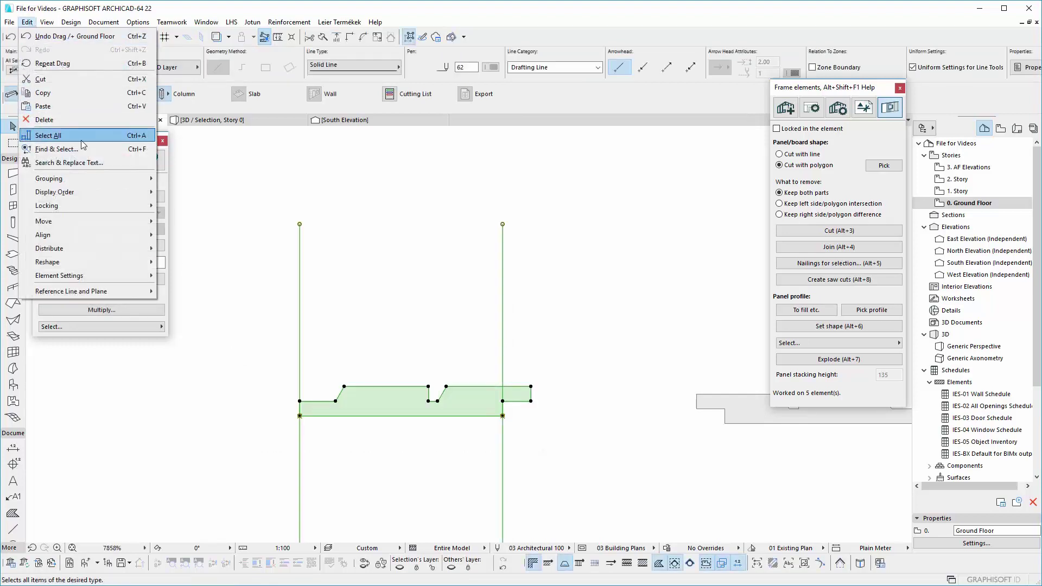
pyautogui.moveTo(90, 179)
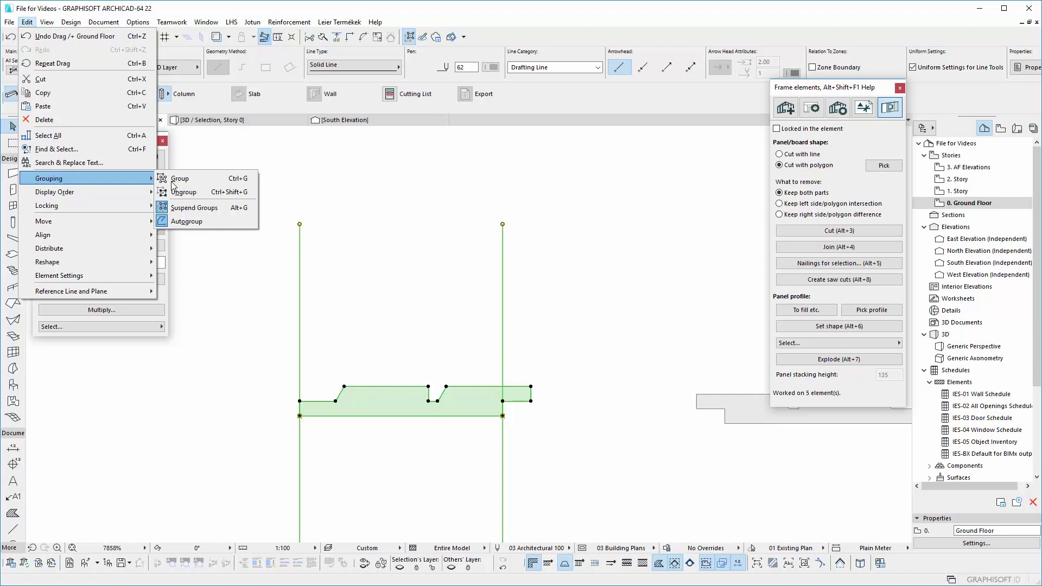
pyautogui.click(207, 193)
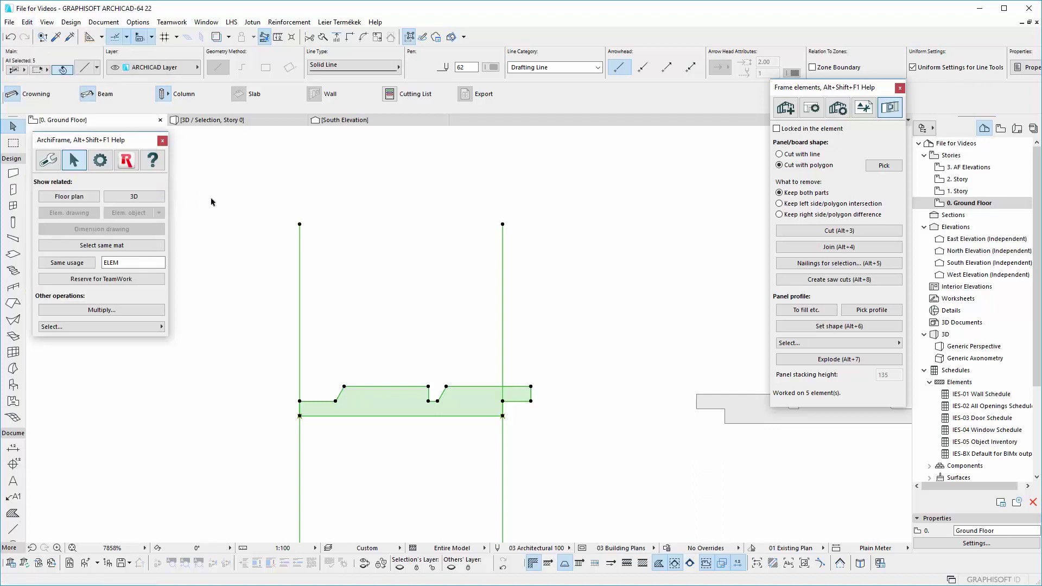
pyautogui.press('Escape')
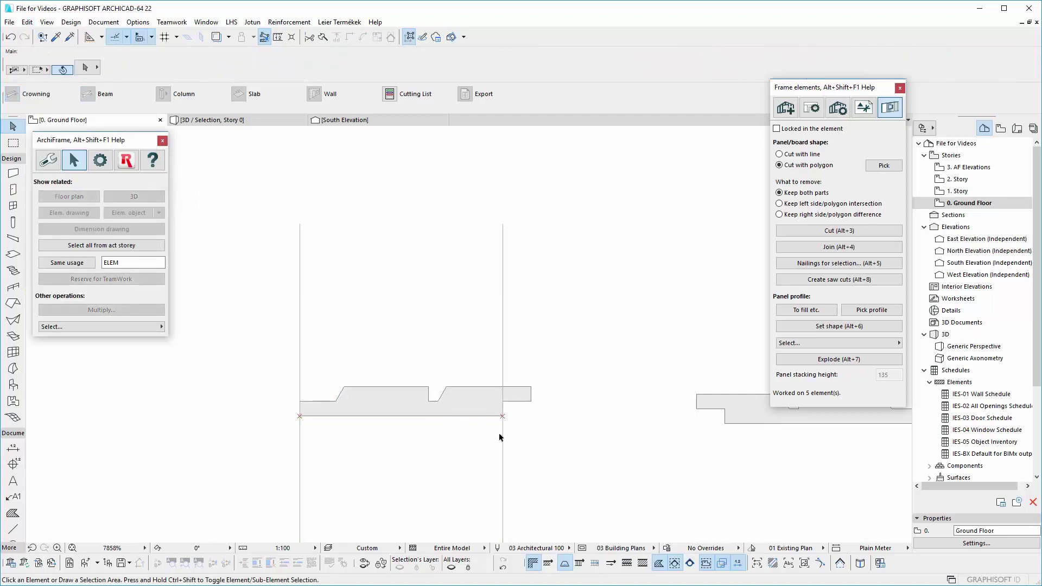
# - Reselect the board and guide lines and group the five elements together
pyautogui.moveTo(558, 442); pyautogui.dragTo(243, 340)
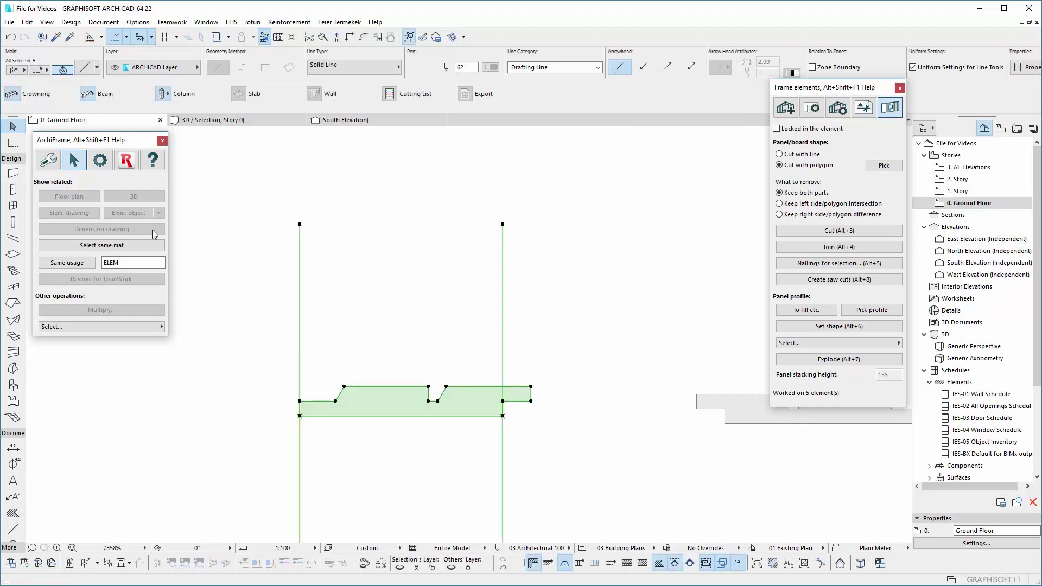
pyautogui.click(27, 22)
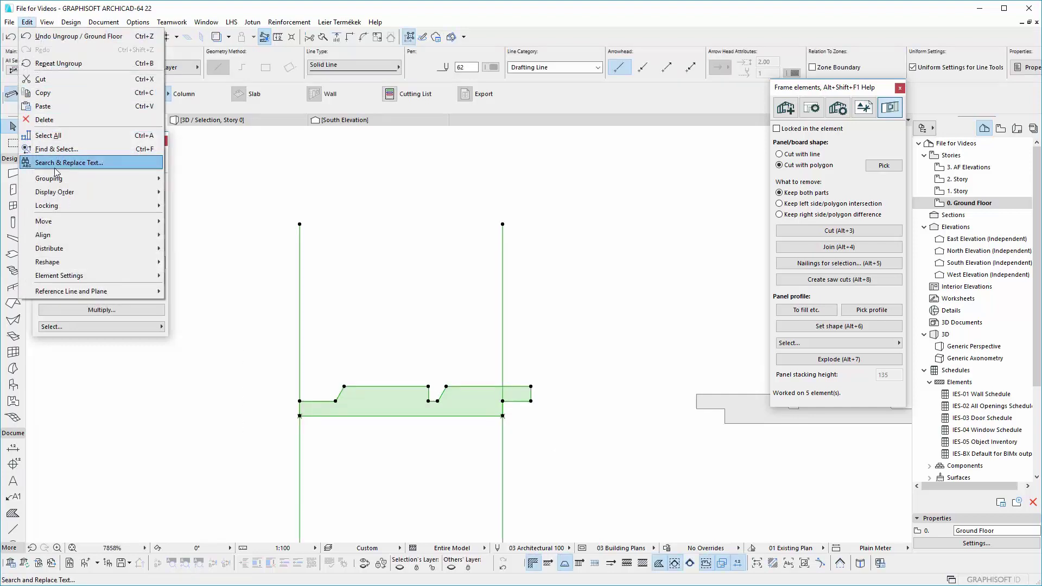
pyautogui.moveTo(59, 179)
pyautogui.click(187, 178)
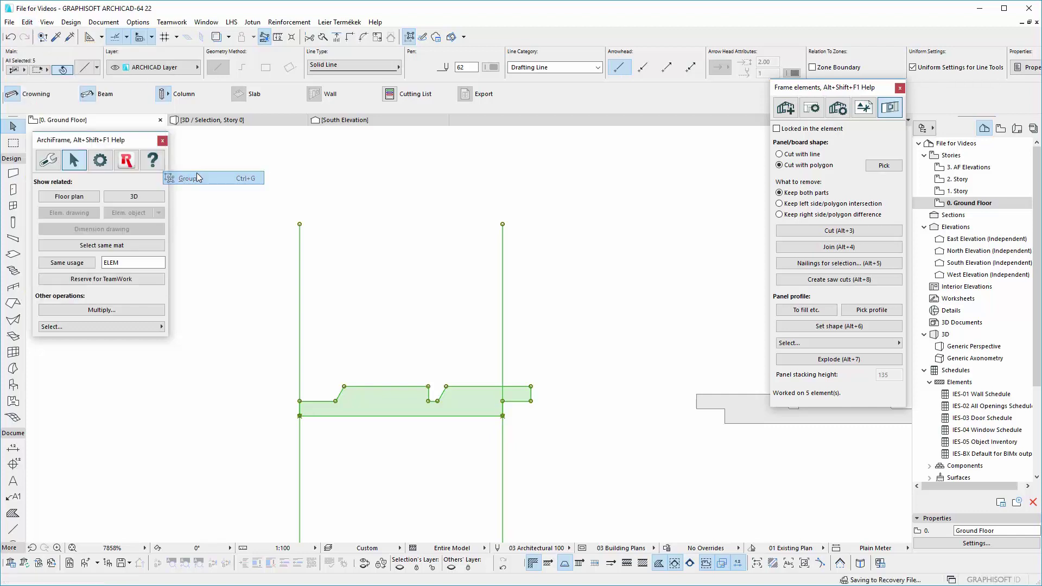
pyautogui.press('Escape')
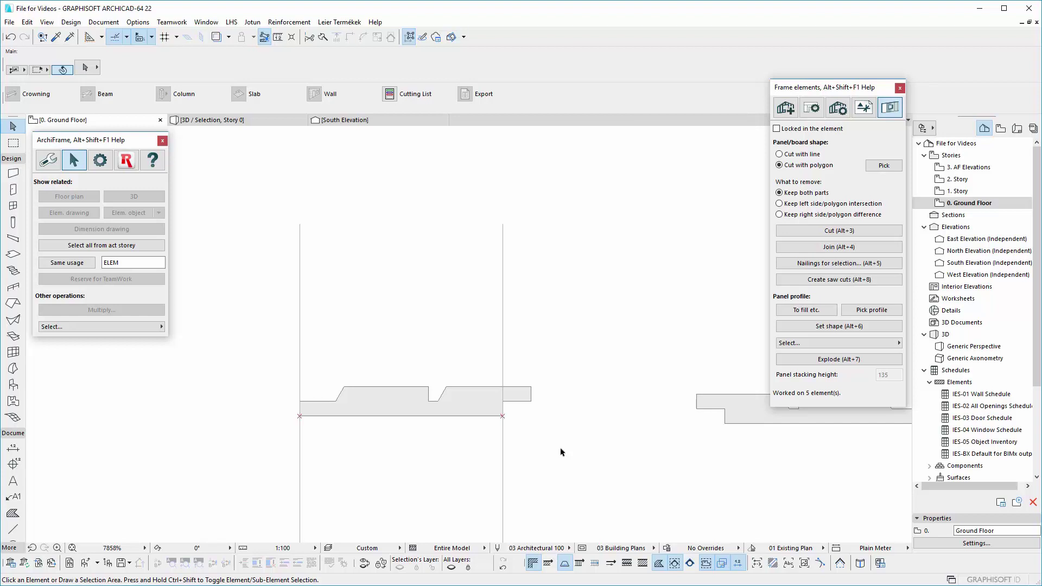
pyautogui.moveTo(561, 452); pyautogui.dragTo(283, 332)
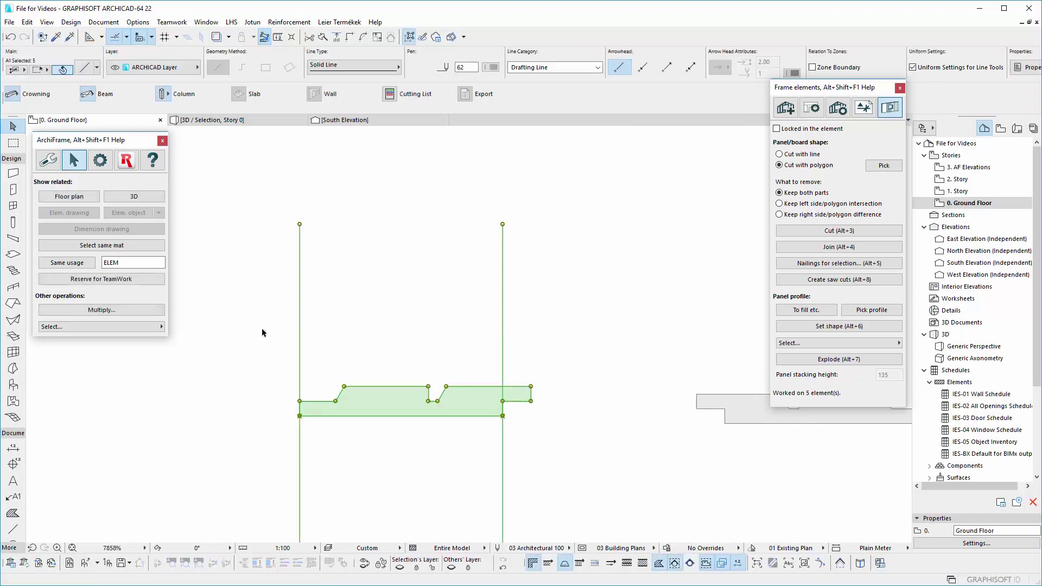
pyautogui.hotkey('ctrl', 'd')
pyautogui.click(503, 416)
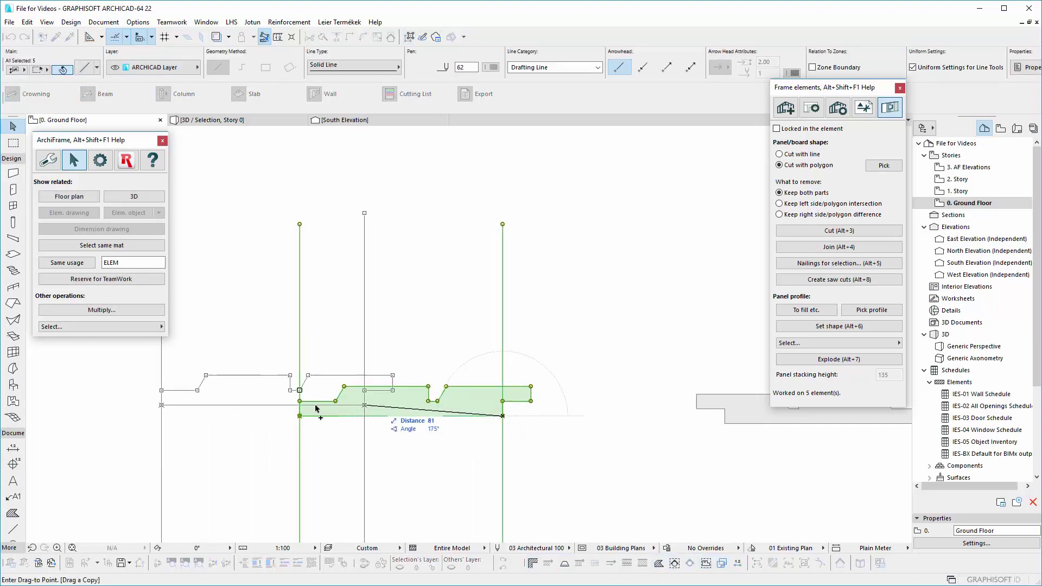
pyautogui.click(300, 417)
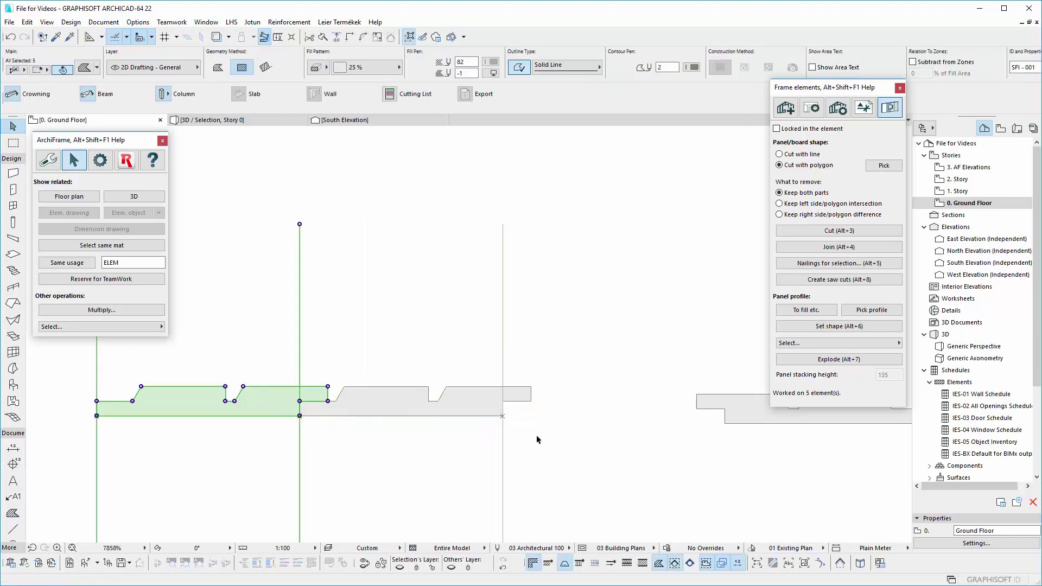
pyautogui.click(580, 425)
pyautogui.scroll(-3, 583, 424)
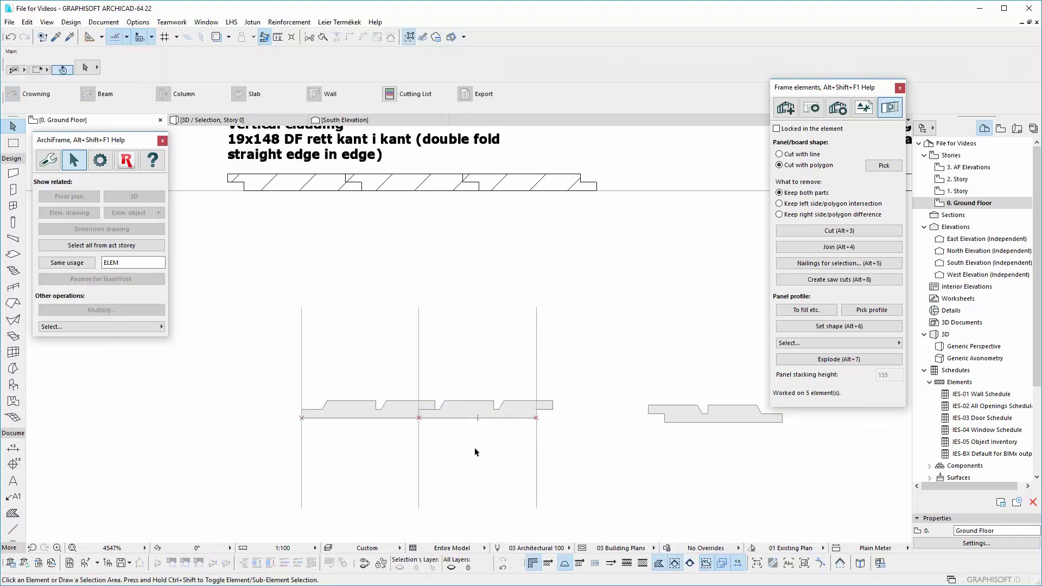
pyautogui.hotkey('ctrl', 'a')
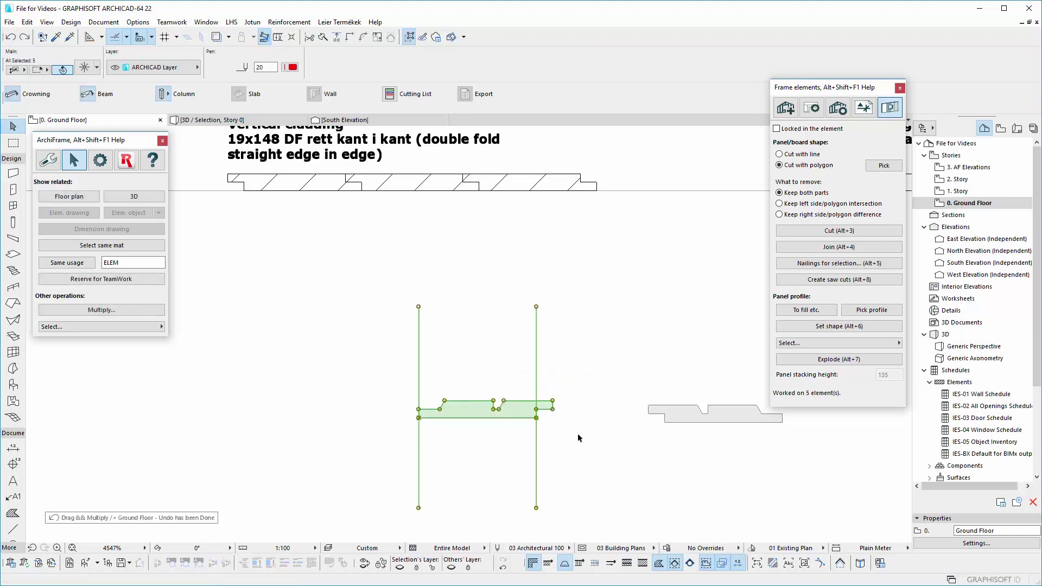
# - In 3D, apply Set shape to the cladding panel so its boards follow the new profile at 130 stacking
pyautogui.scroll(-1, 580, 434)
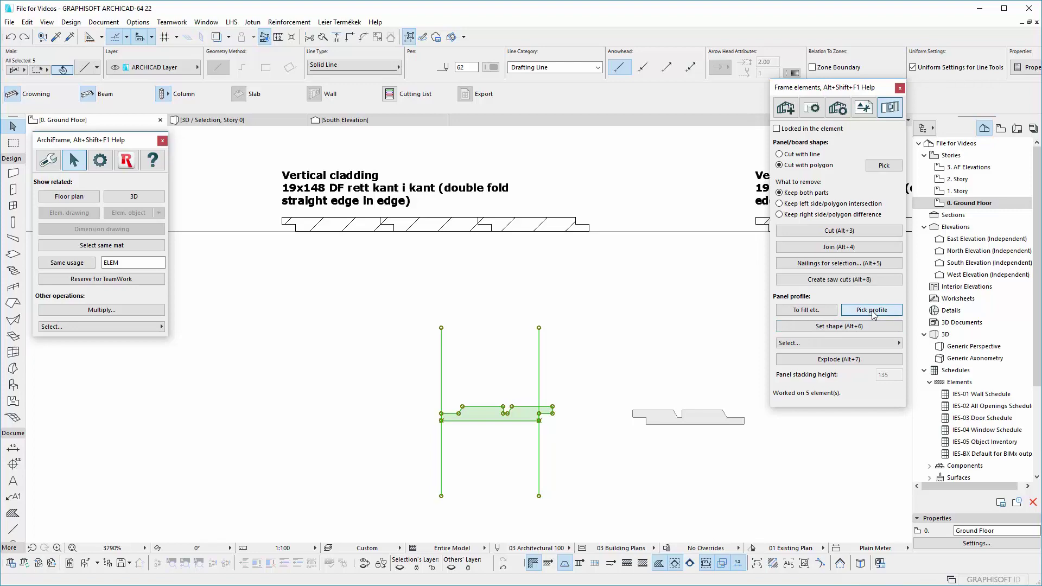
pyautogui.click(233, 120)
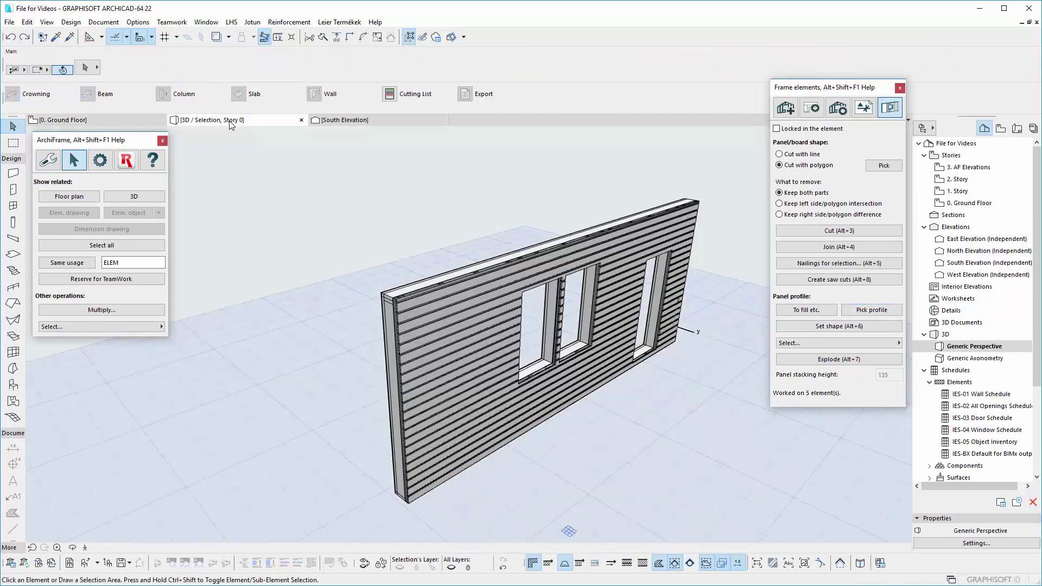
pyautogui.scroll(5, 424, 333)
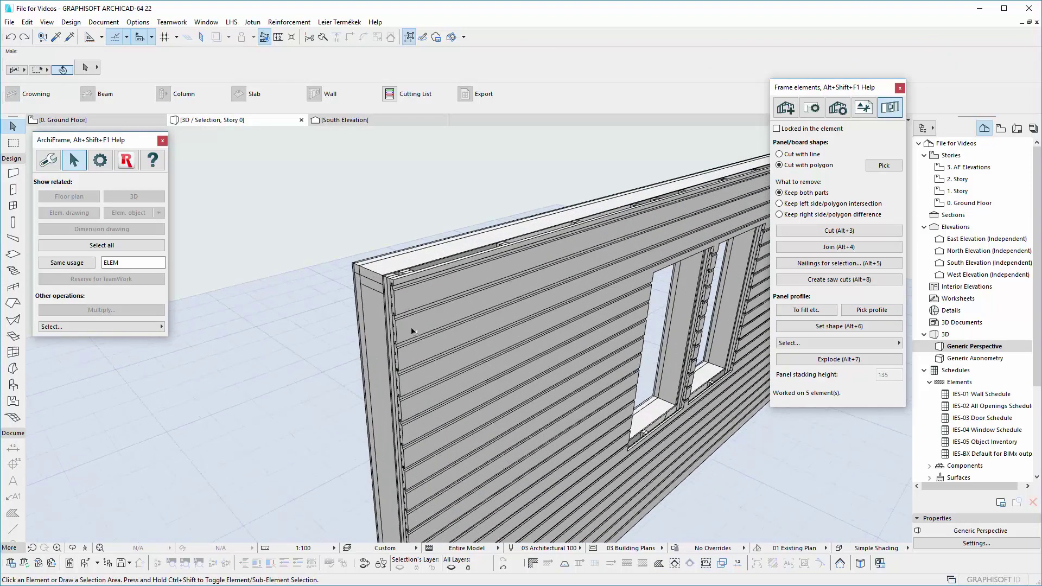
pyautogui.click(420, 336)
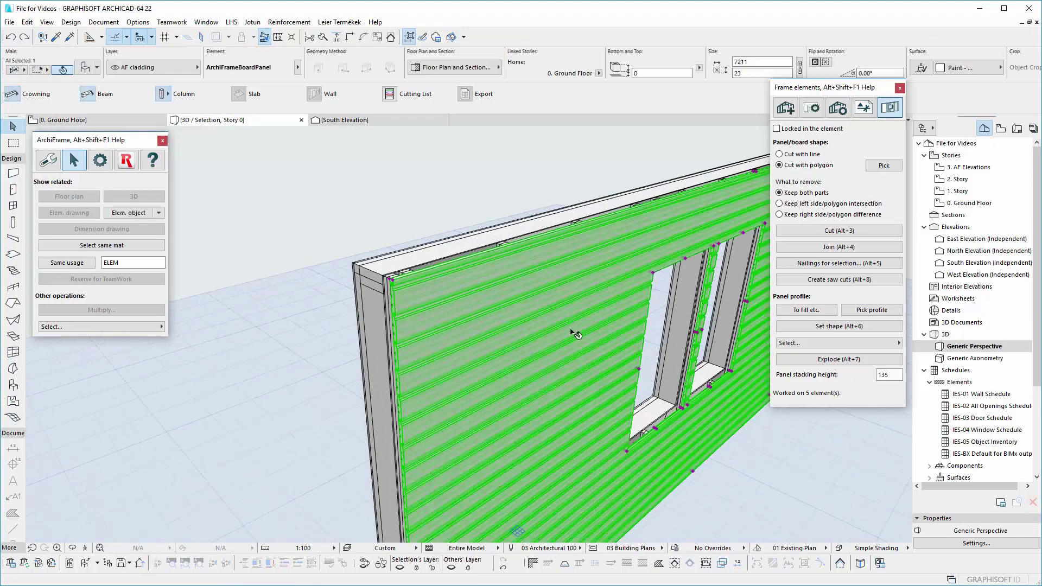
pyautogui.click(819, 328)
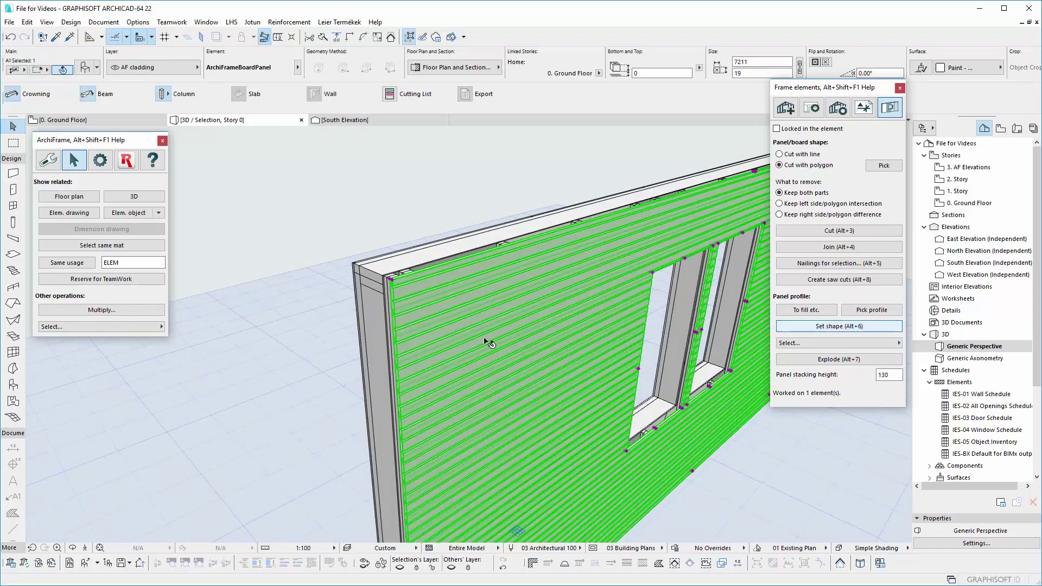
pyautogui.press('Escape')
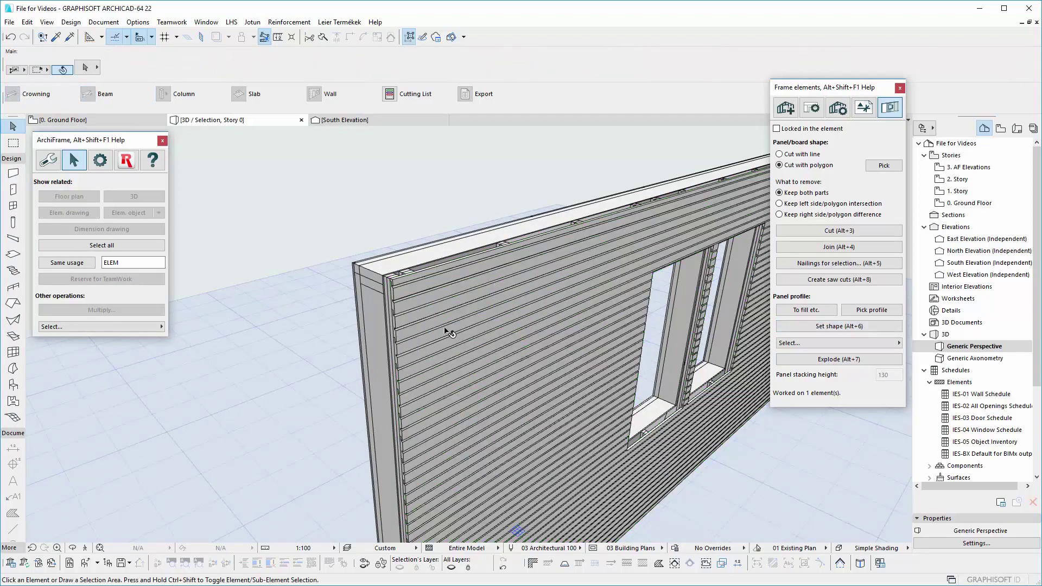
pyautogui.keyDown('shift'); pyautogui.moveTo(445, 330); pyautogui.dragTo(480, 331, button='middle'); pyautogui.keyUp('shift')
pyautogui.scroll(2, 445, 321)
# - On the Ground Floor plan, select the profile with its two lines and generate its paneling XML with Pick profile
pyautogui.press('F2')
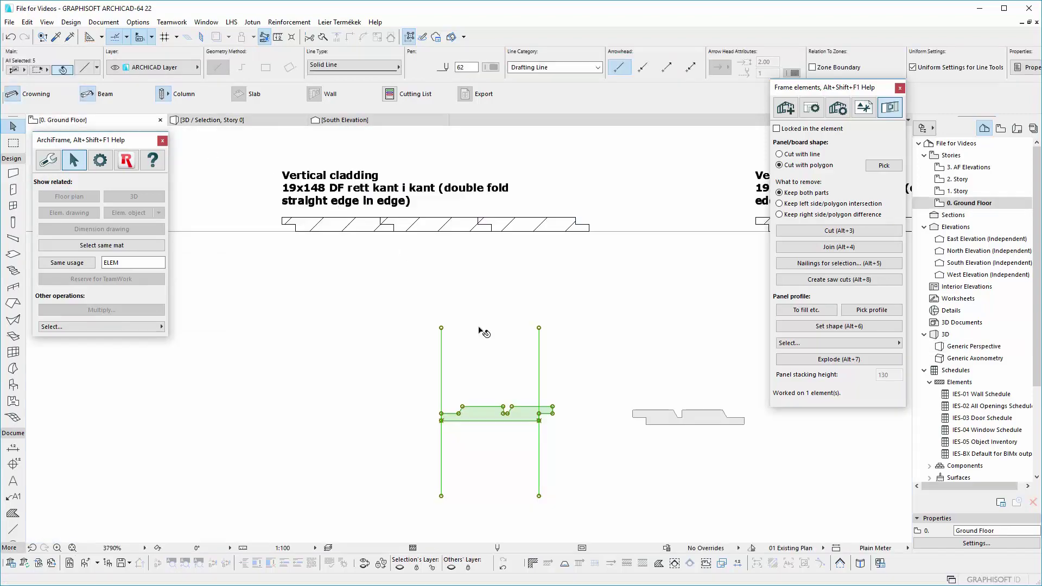
pyautogui.click(562, 443)
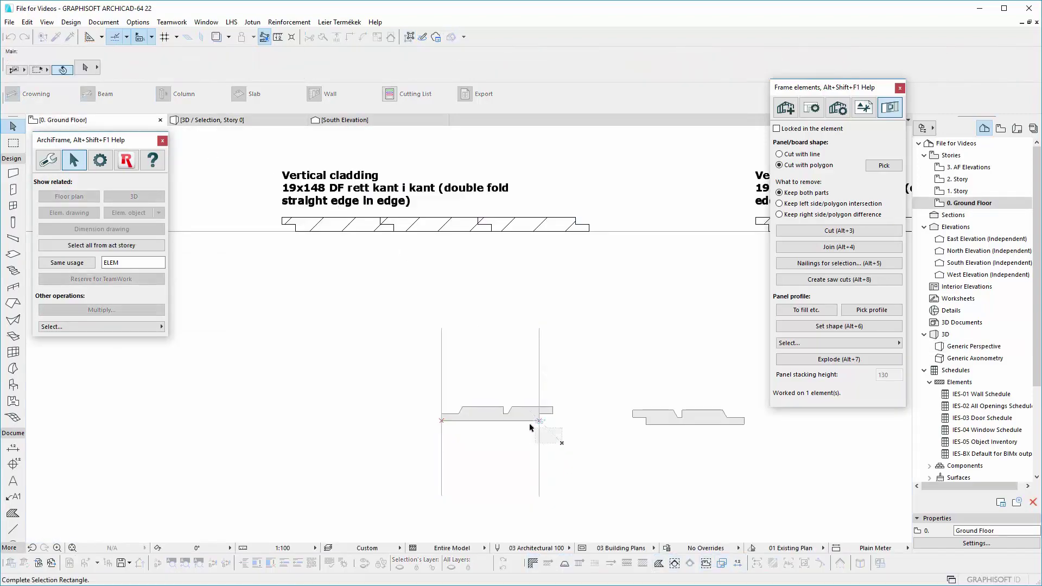
pyautogui.click(420, 386)
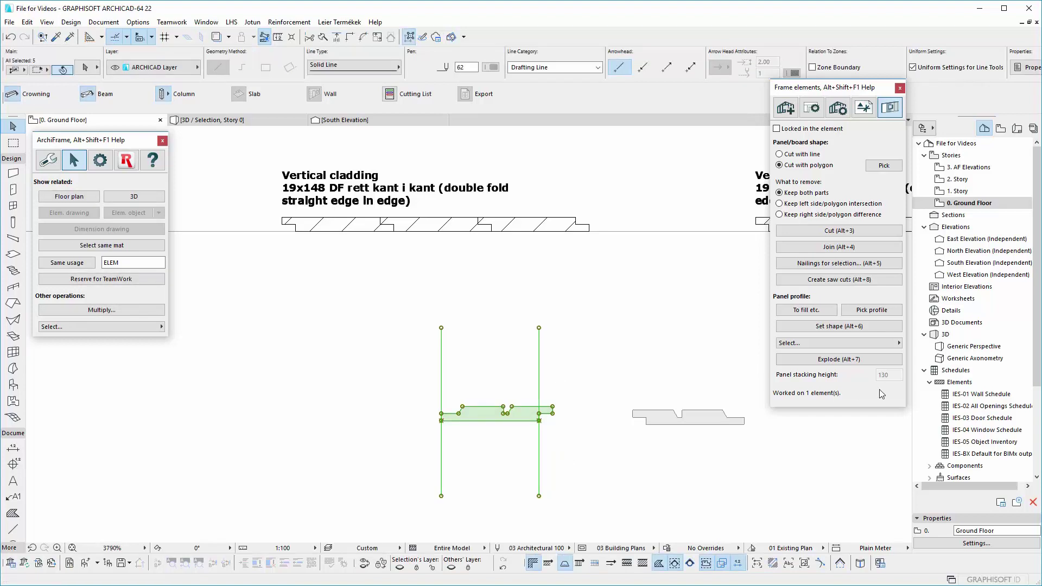
pyautogui.click(867, 312)
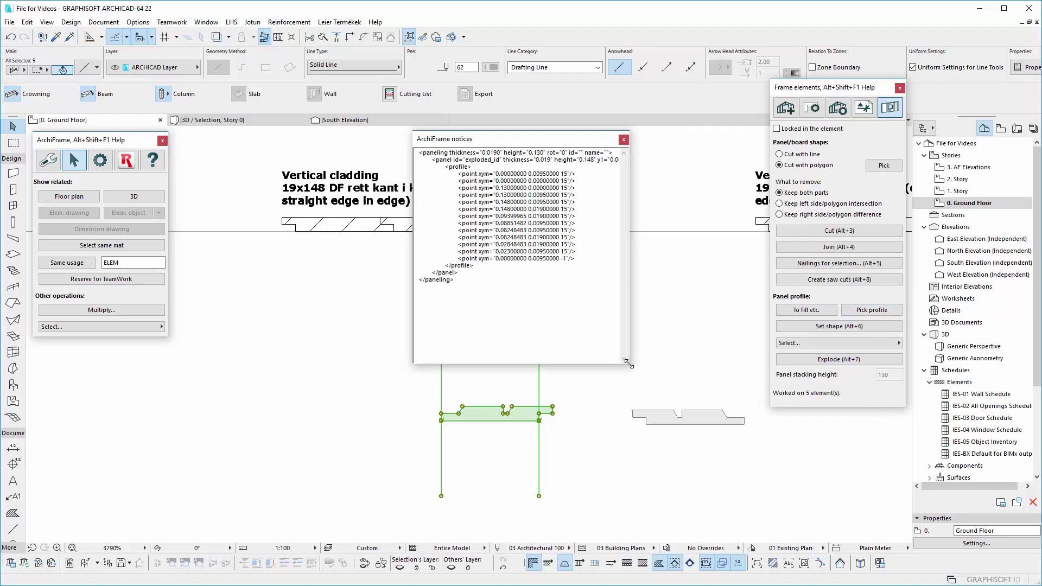
# - Copy all of the paneling XML from the ArchiFrame notices window
pyautogui.moveTo(628, 363); pyautogui.dragTo(835, 369)
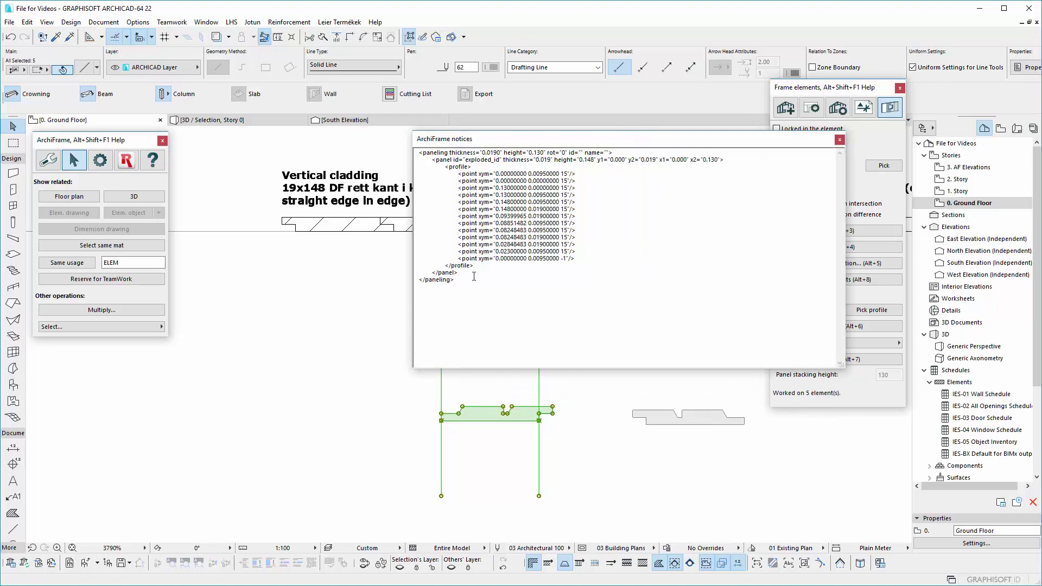
pyautogui.moveTo(462, 281); pyautogui.dragTo(408, 153)
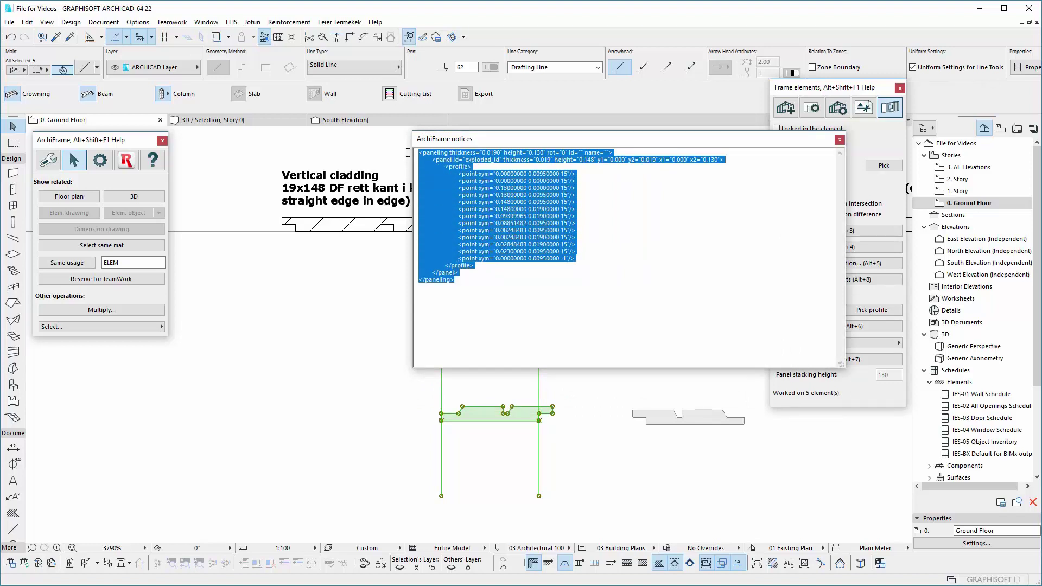
pyautogui.rightClick(418, 143)
pyautogui.click(434, 103)
# - Paste the paneling block into ArchiFrameElements.xml and set the panel id to '19x148mm example'
pyautogui.hotkey('alt', 'Tab')
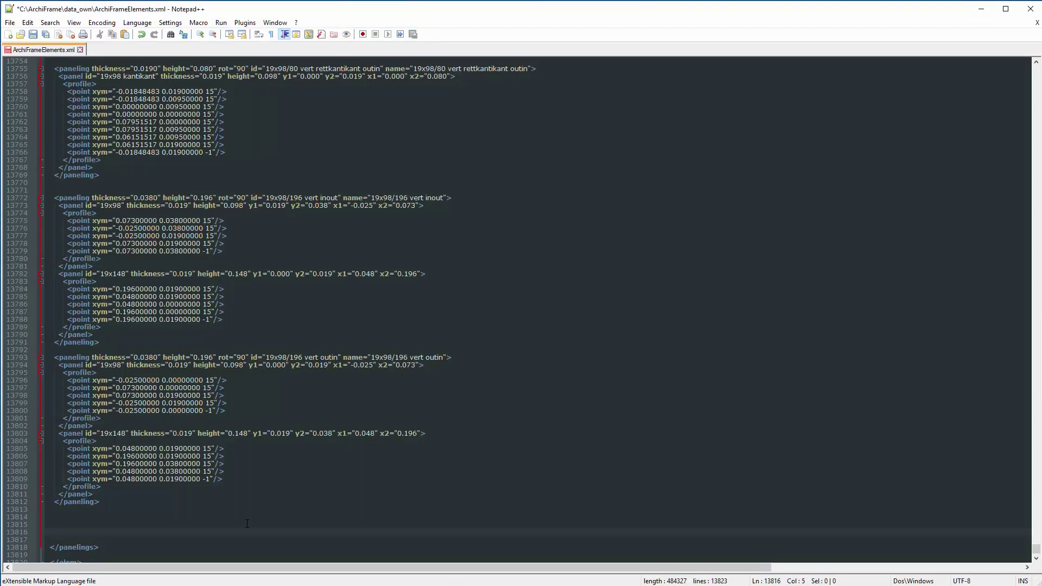
pyautogui.hotkey('ctrl', 'v')
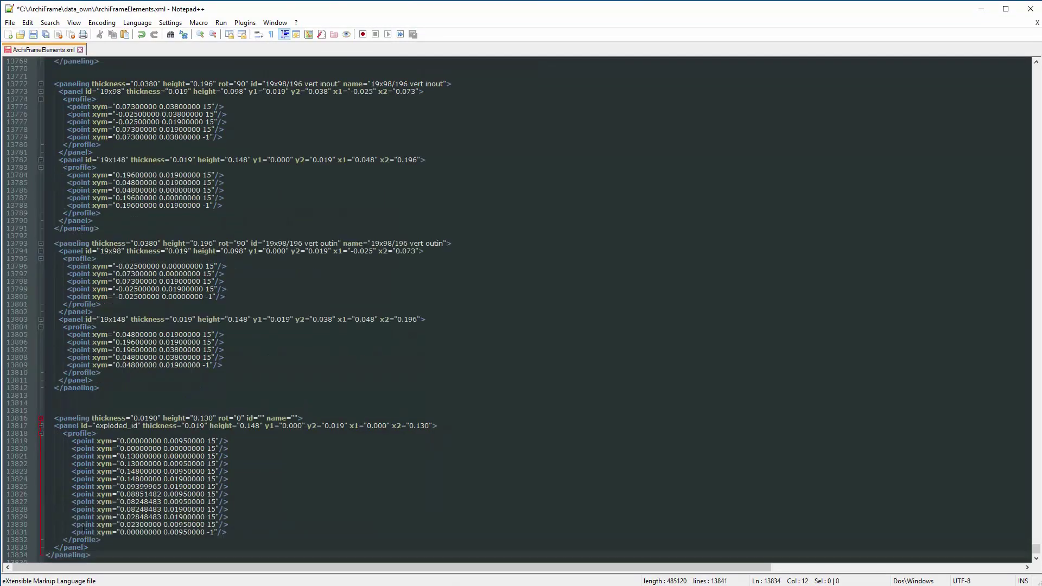
pyautogui.scroll(-2, 115, 528)
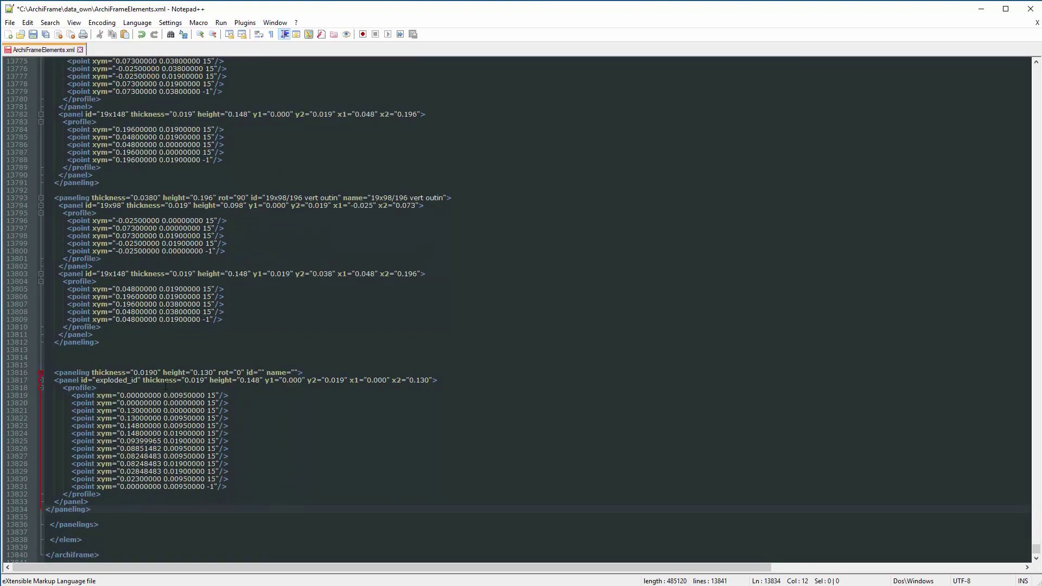
pyautogui.click(261, 373)
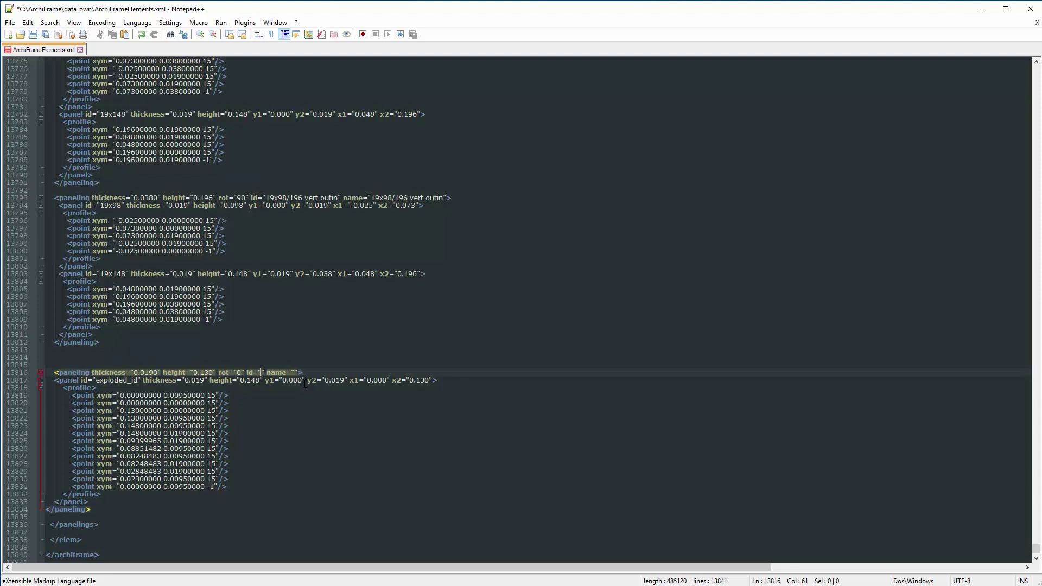
pyautogui.write('19')
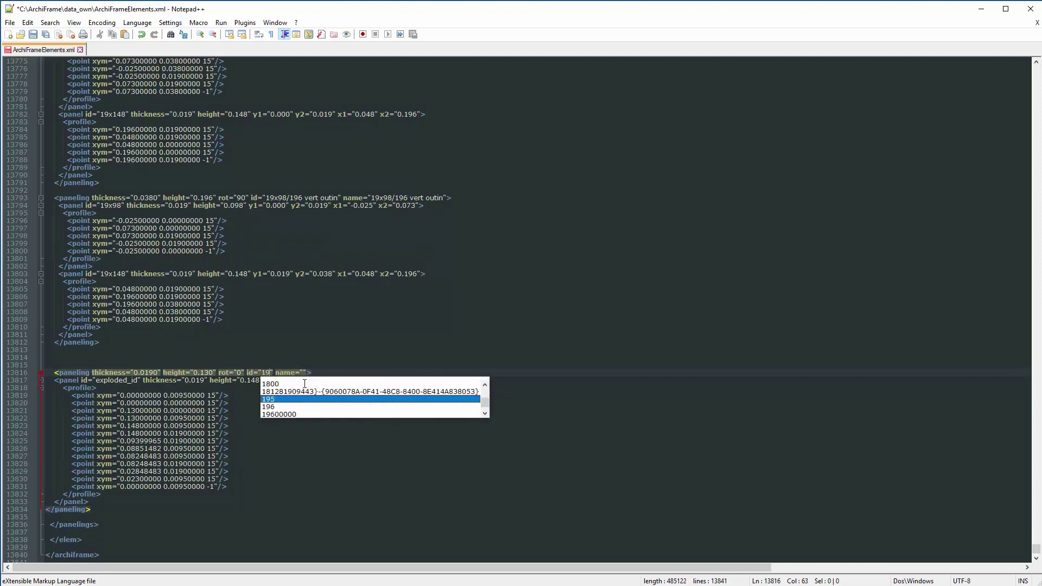
pyautogui.write('x148')
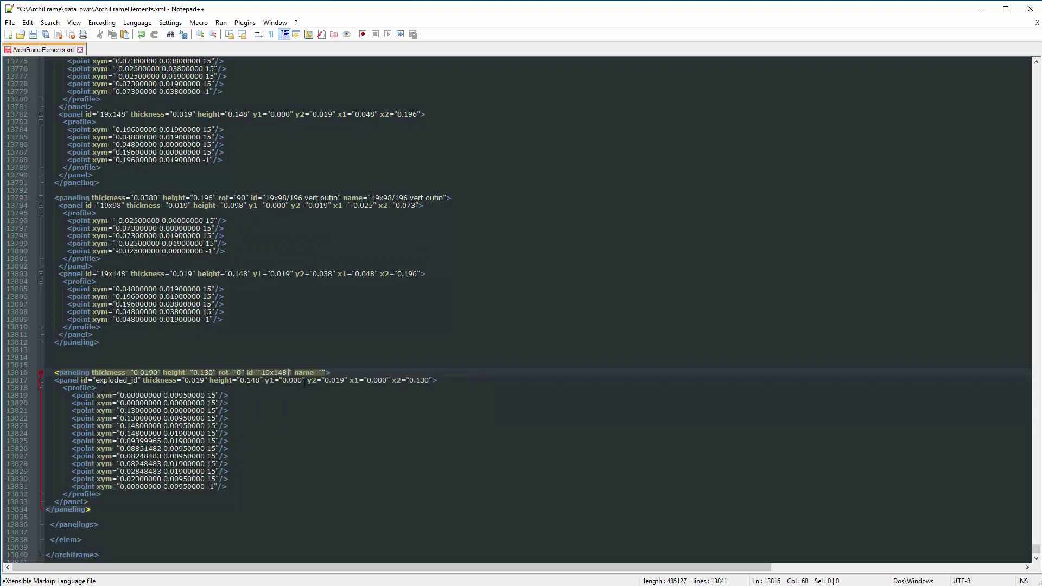
pyautogui.write(' example')
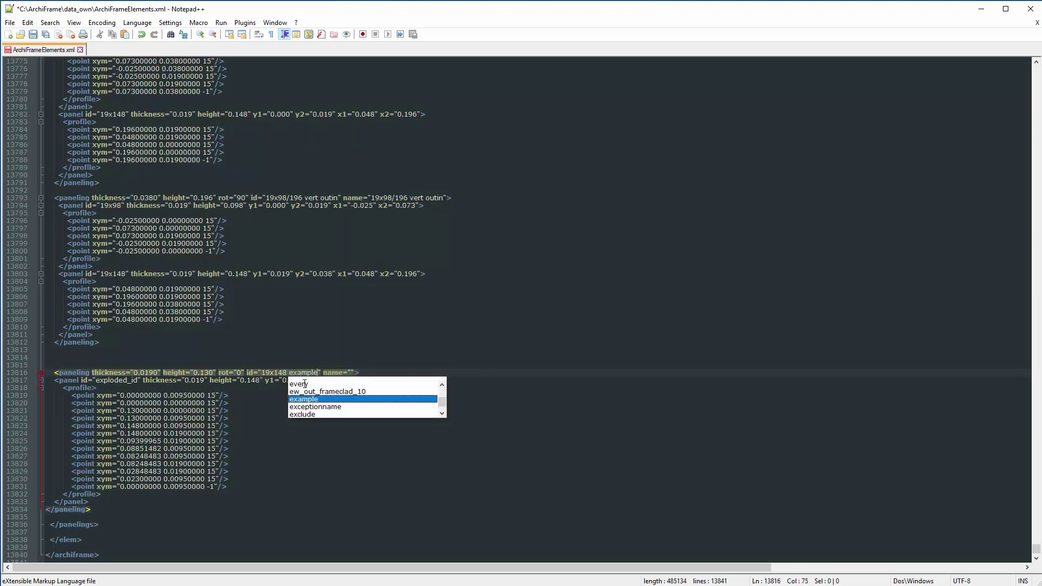
# - Name the paneling '19x148mm example outin'
pyautogui.moveTo(317, 375); pyautogui.dragTo(261, 374)
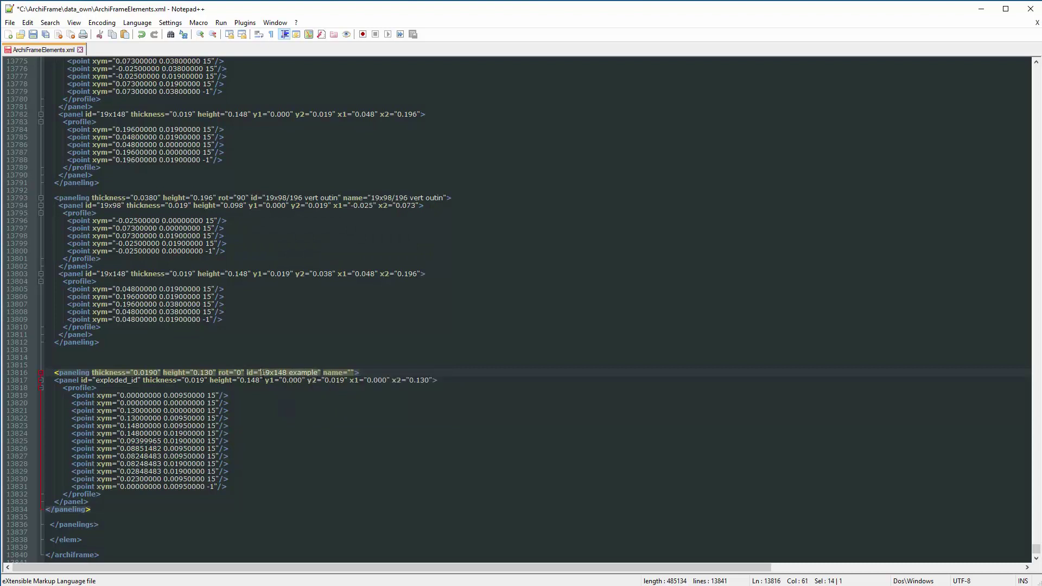
pyautogui.click(351, 374)
pyautogui.hotkey('ctrl', 'v')
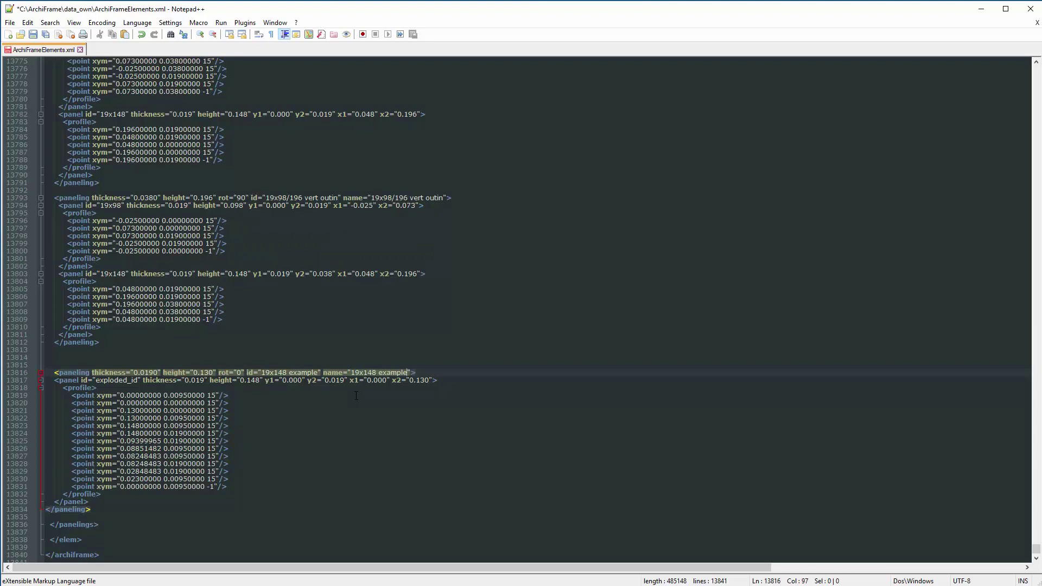
pyautogui.write('outin')
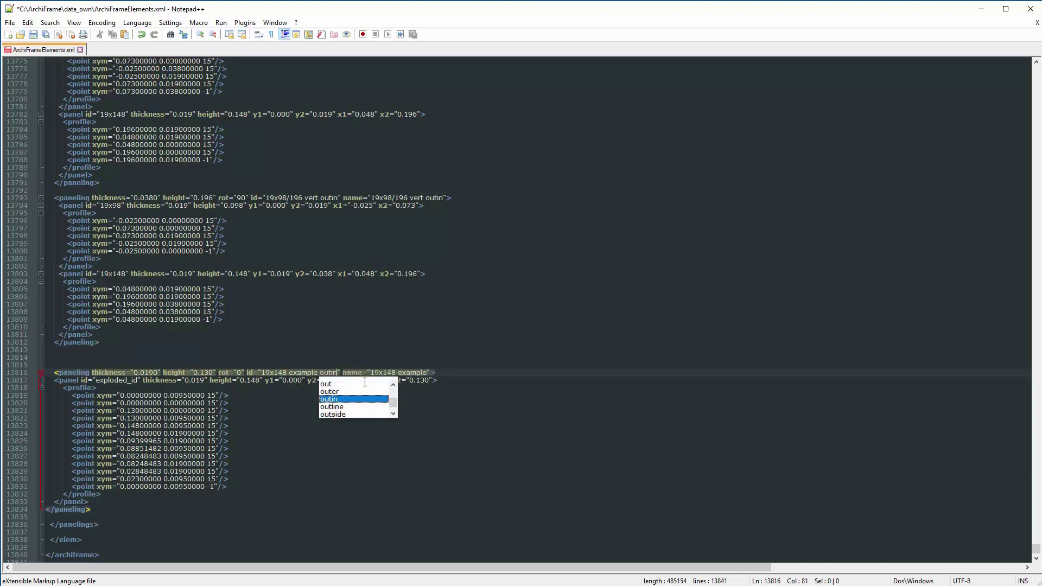
pyautogui.click(427, 373)
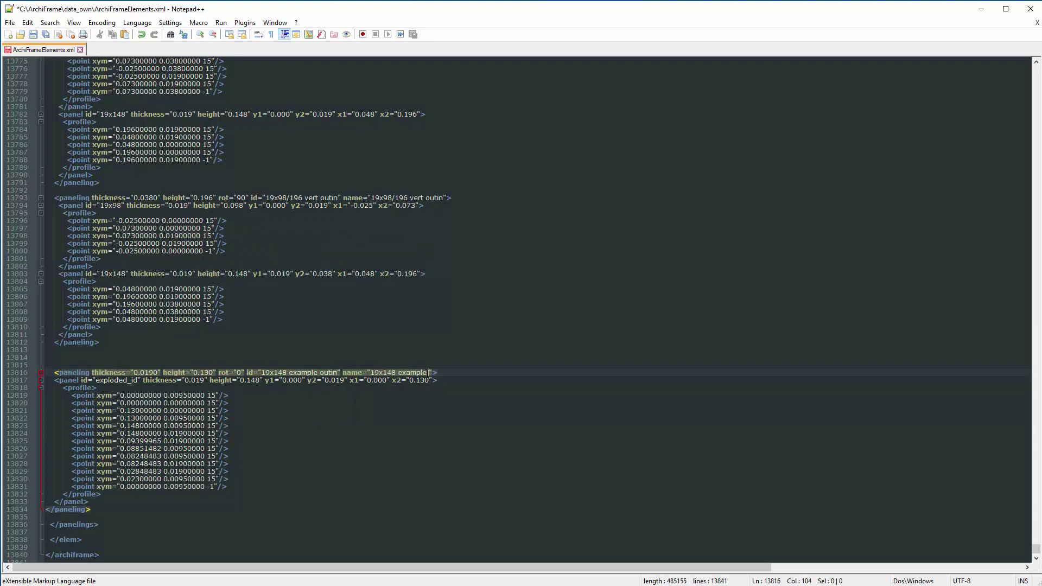
pyautogui.write('outin')
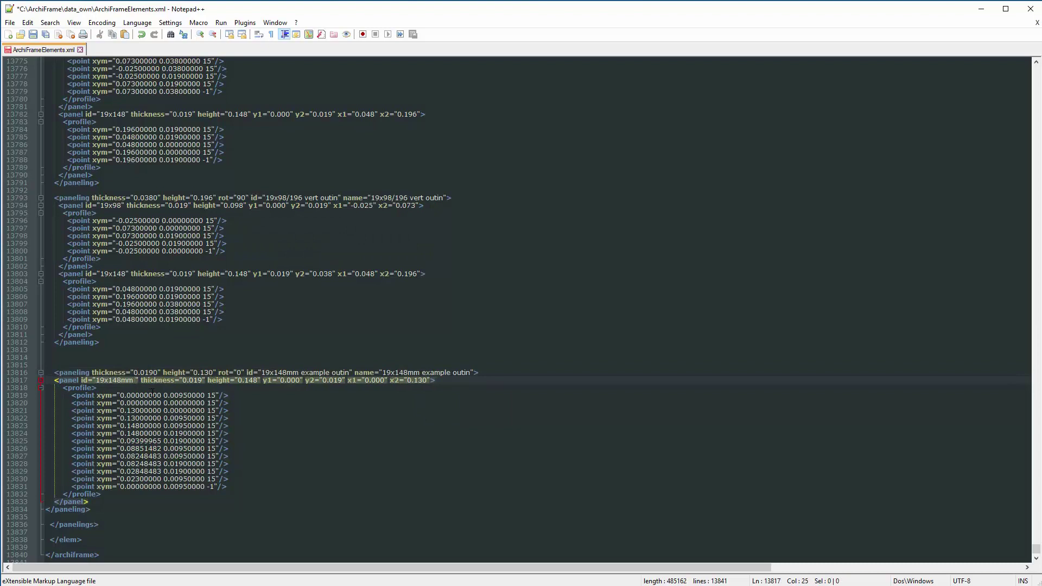
pyautogui.write('example')
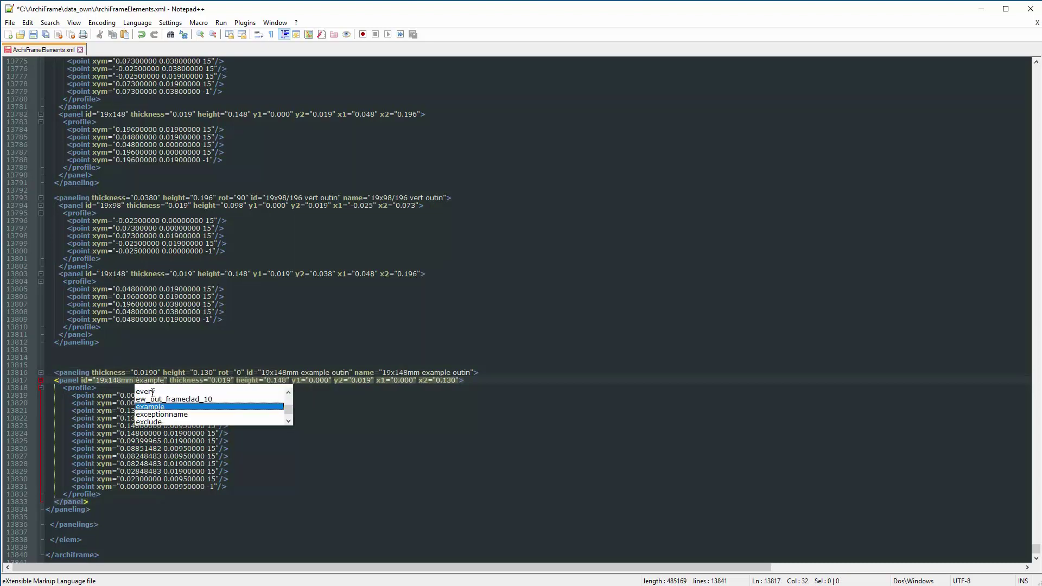
# - Add a blank line after the closing panel tag and save the file
pyautogui.click(103, 504)
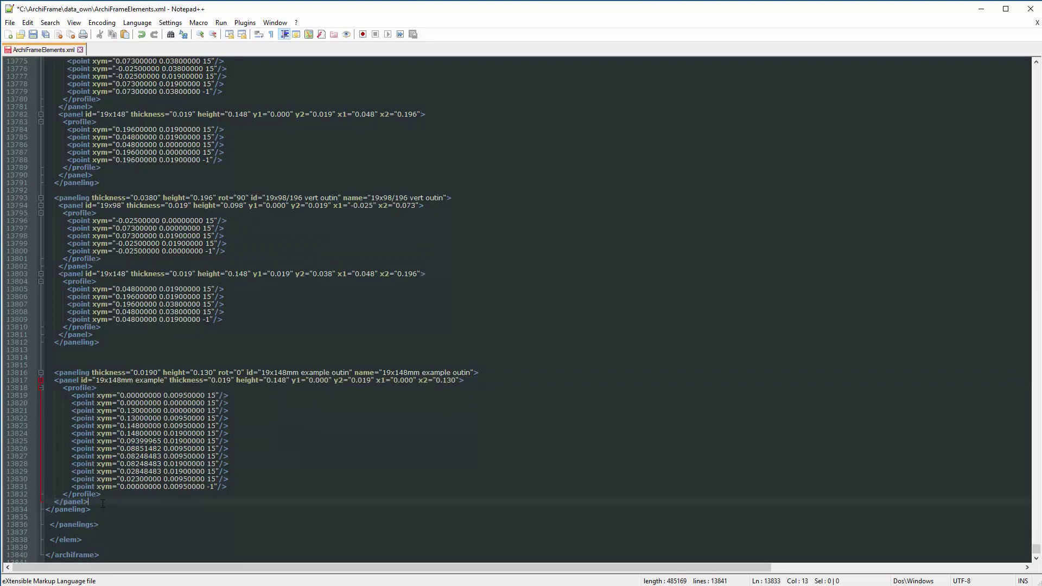
pyautogui.press('Return')
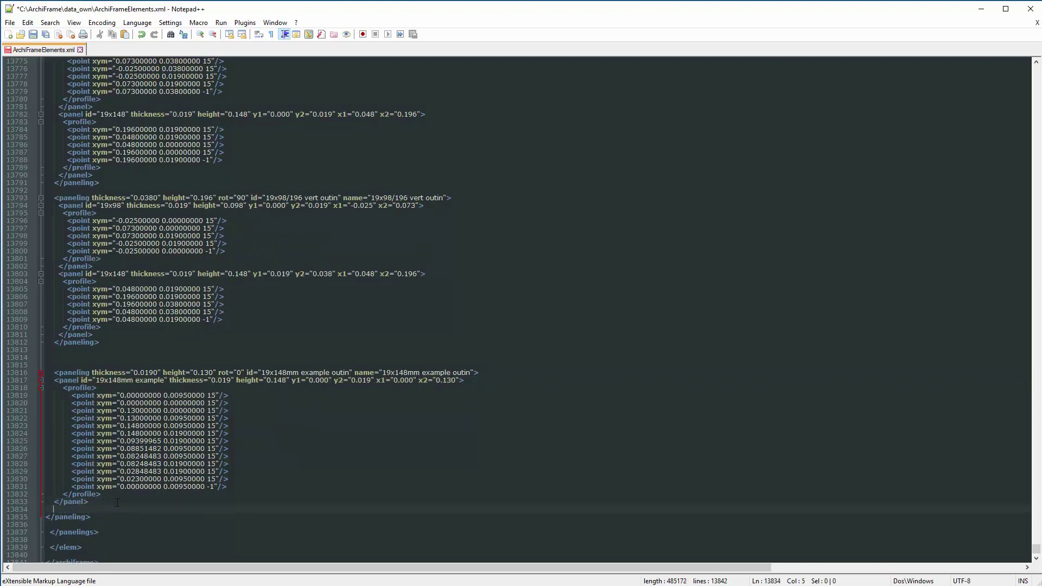
pyautogui.hotkey('ctrl', 's')
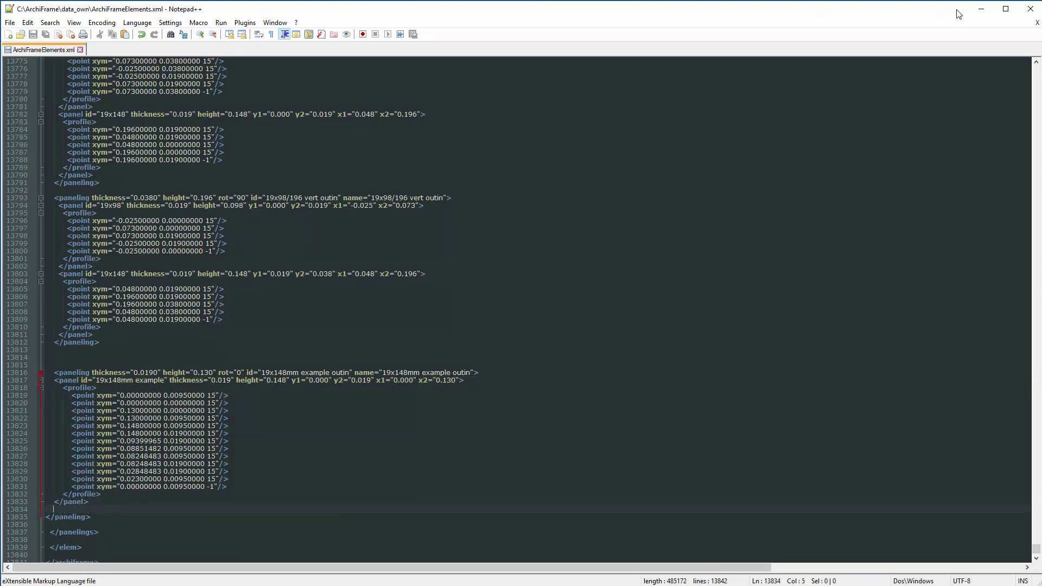
# - Close ArchiFrame notices and confirm the ArchiFrame settings so the edited XML reloads
pyautogui.click(981, 9)
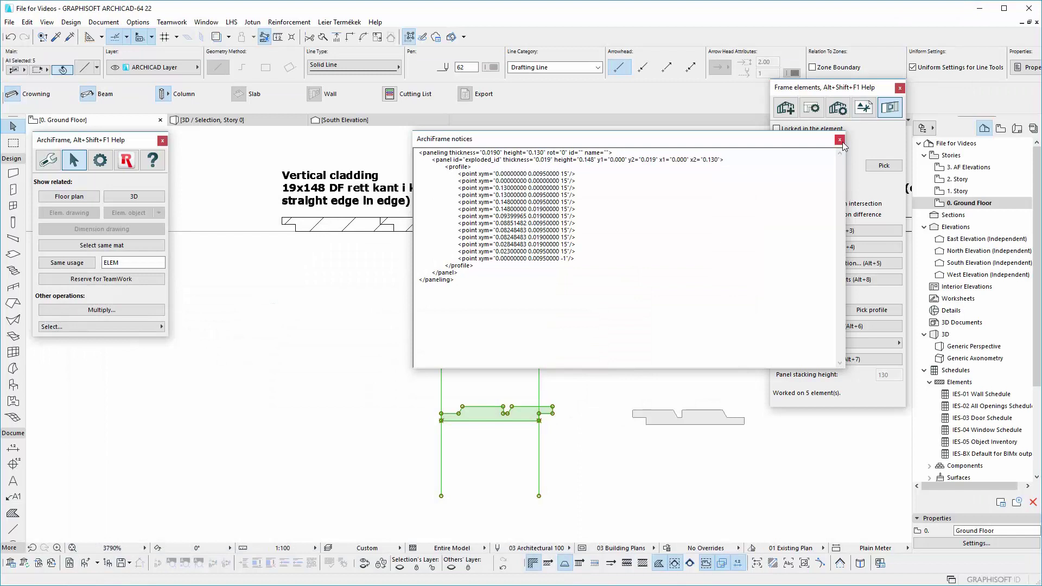
pyautogui.click(840, 140)
pyautogui.click(583, 378)
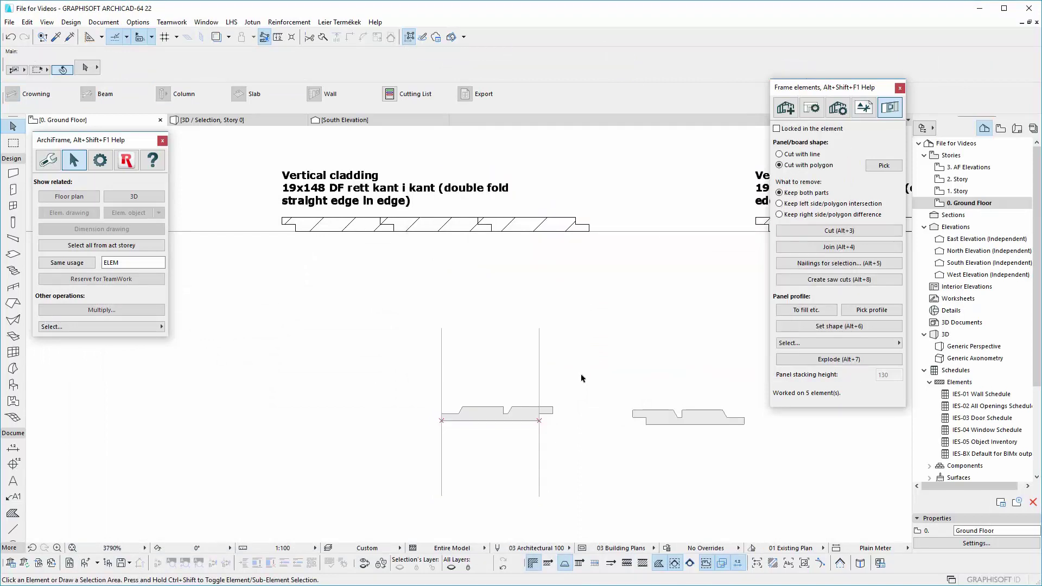
pyautogui.click(101, 161)
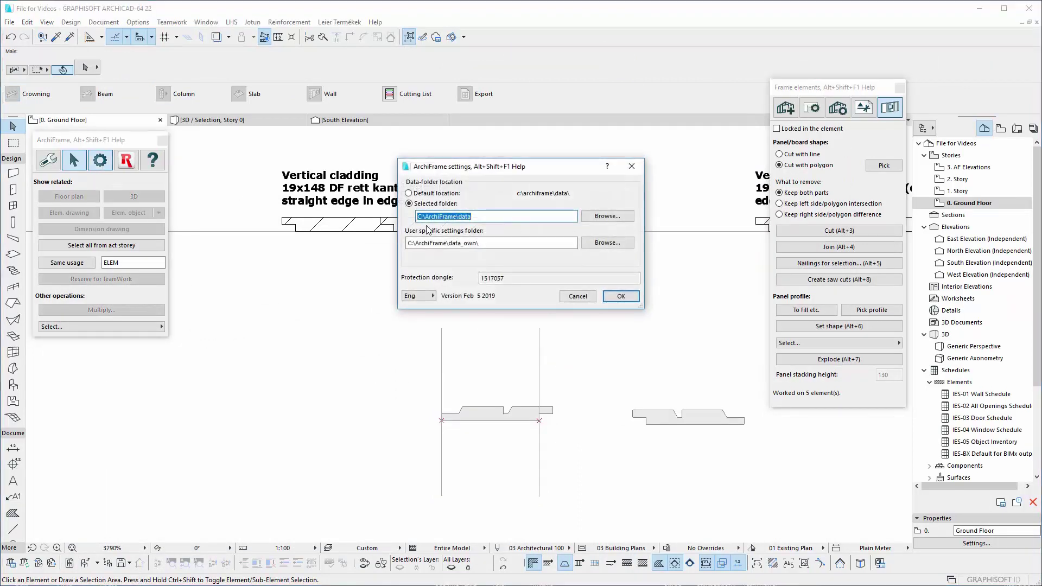
pyautogui.click(521, 243)
pyautogui.click(621, 296)
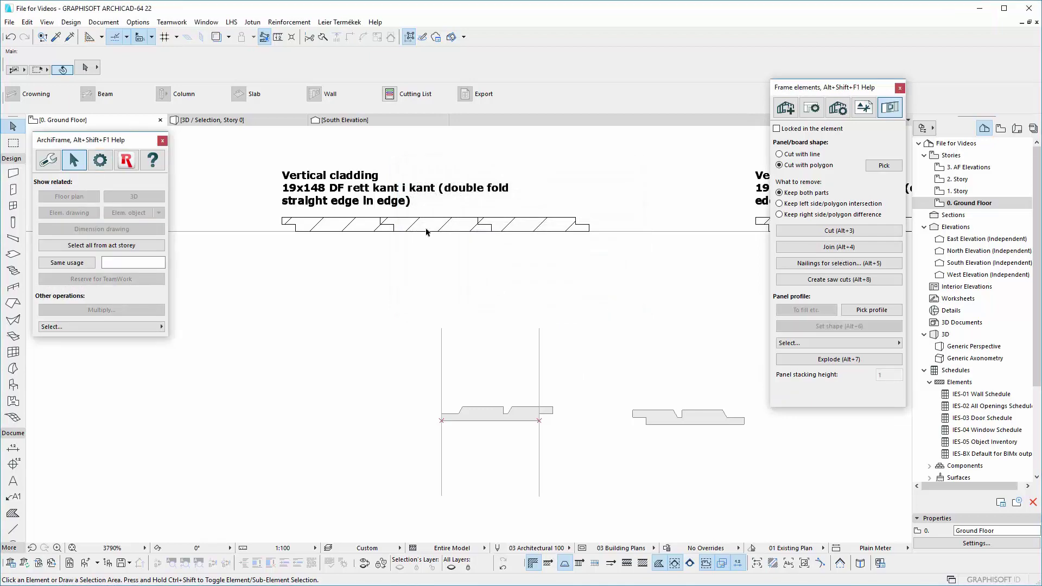
# - Select the wall in 3D and apply the '19x148mm example outin' panel profile
pyautogui.click(245, 124)
pyautogui.click(540, 311)
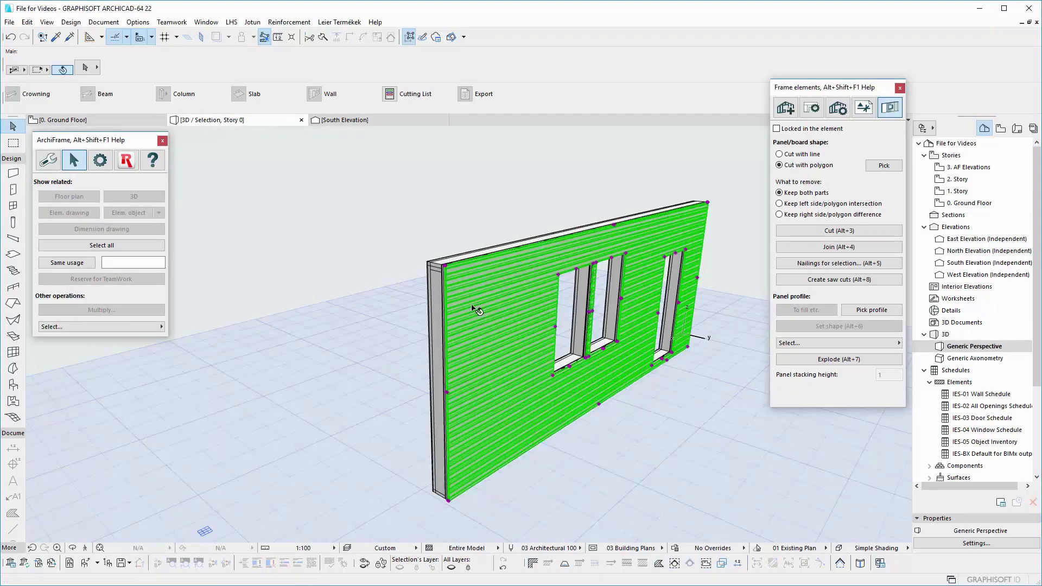
pyautogui.scroll(2, 539, 311)
pyautogui.moveTo(831, 88); pyautogui.dragTo(239, 20)
pyautogui.click(274, 278)
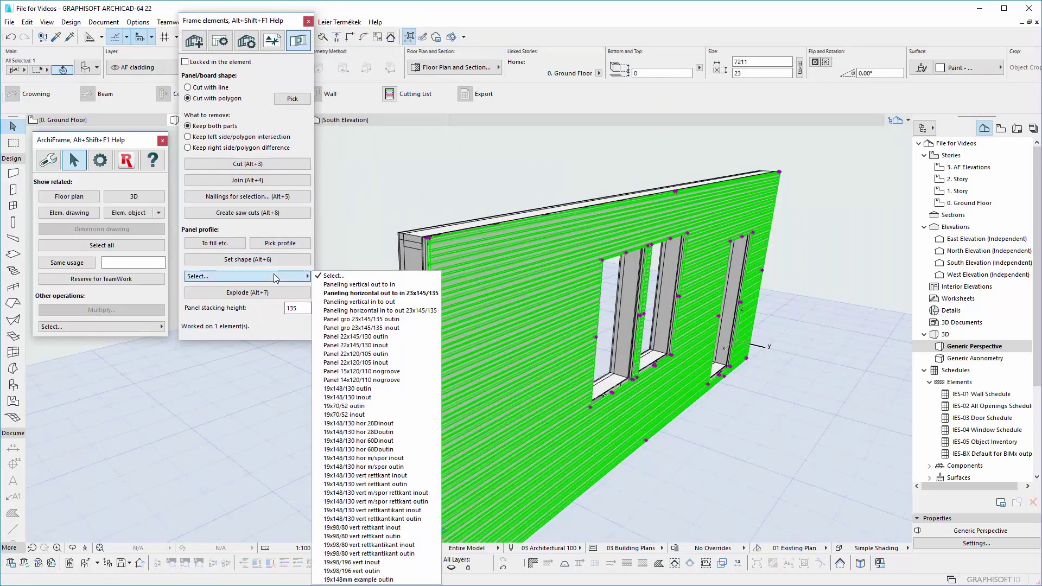
pyautogui.click(398, 580)
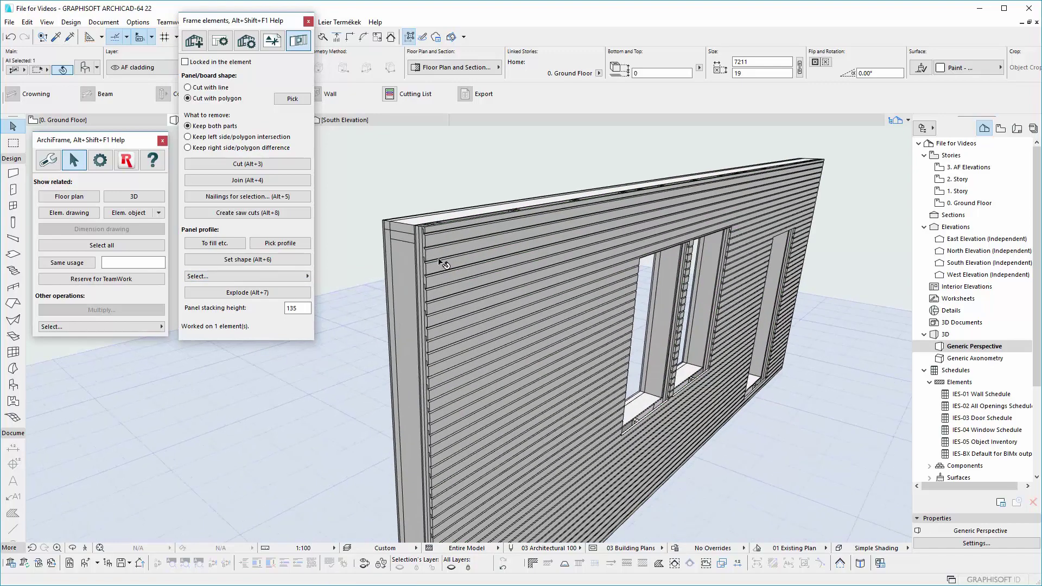
pyautogui.scroll(5, 442, 264)
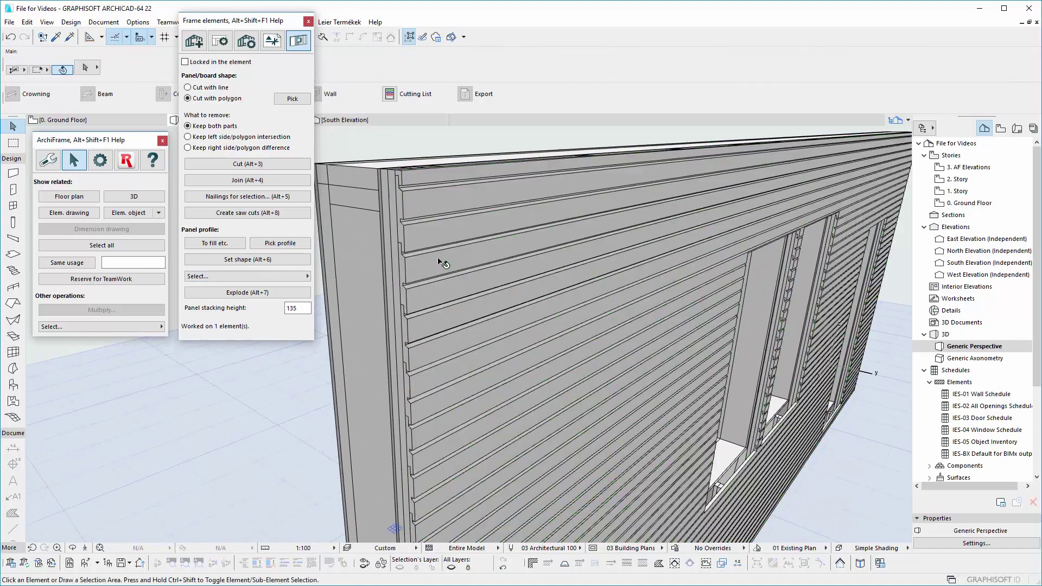
pyautogui.moveTo(437, 343)
pyautogui.keyDown('shift'); pyautogui.mouseDown(button='middle')
pyautogui.moveTo(576, 341)
pyautogui.moveTo(522, 304)
pyautogui.moveTo(467, 244)
pyautogui.moveTo(516, 239)
pyautogui.moveTo(526, 217)
pyautogui.mouseUp(button='middle'); pyautogui.keyUp('shift')
pyautogui.scroll(-5, 464, 243)
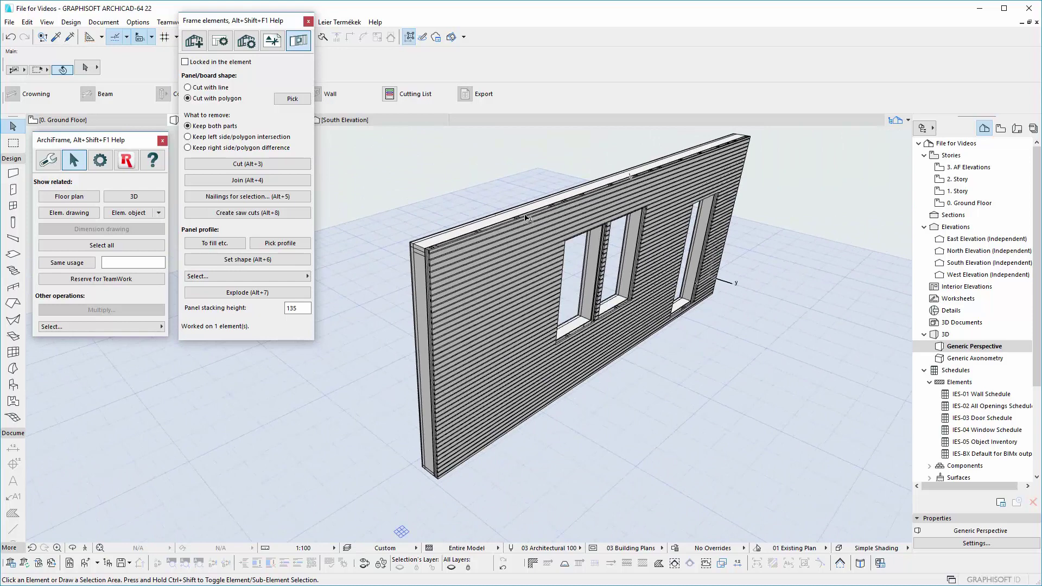
# - Switch the wall cladding to the Paneling vertical out to in profile
pyautogui.click(530, 253)
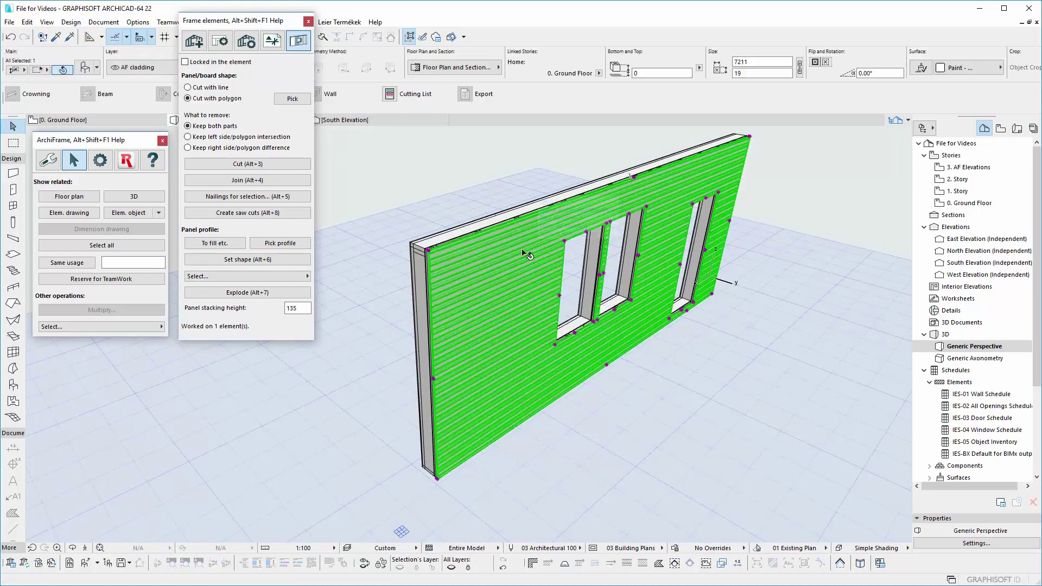
pyautogui.click(294, 276)
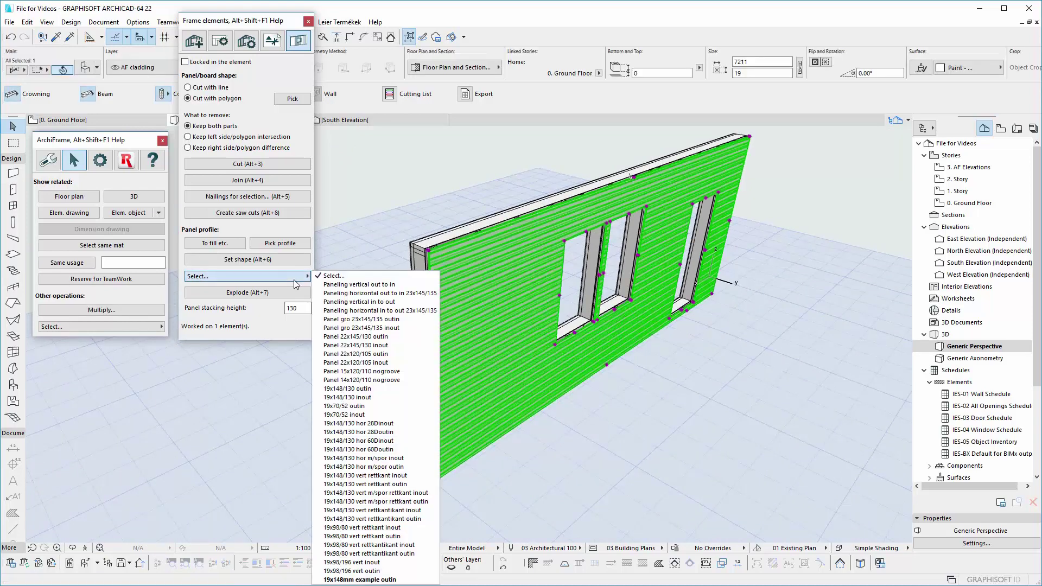
pyautogui.click(385, 285)
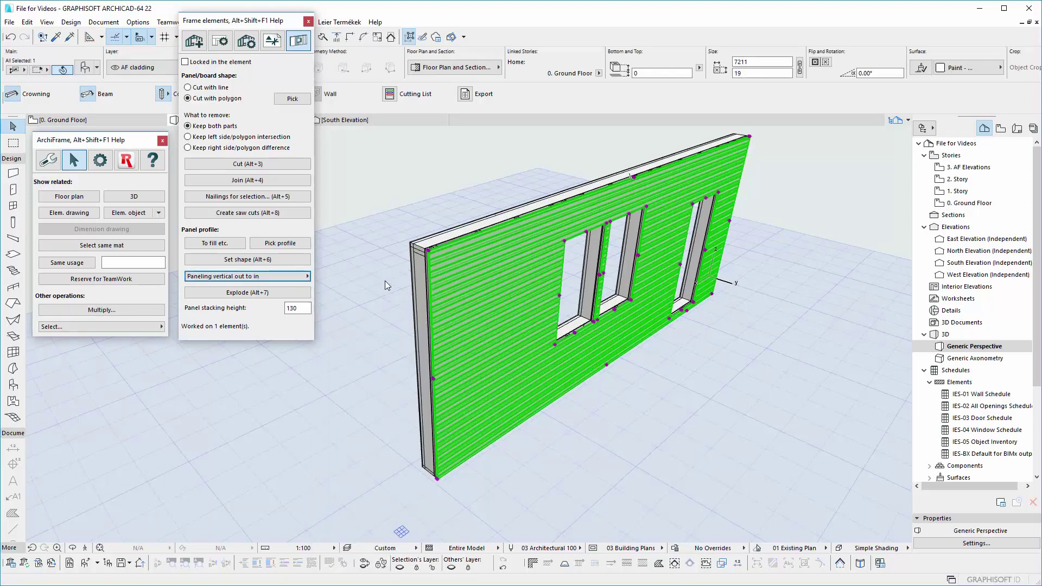
# - Rotate the paneling so its boards run horizontally
pyautogui.keyDown('shift'); pyautogui.moveTo(456, 260); pyautogui.dragTo(768, 328, button='middle'); pyautogui.keyUp('shift')
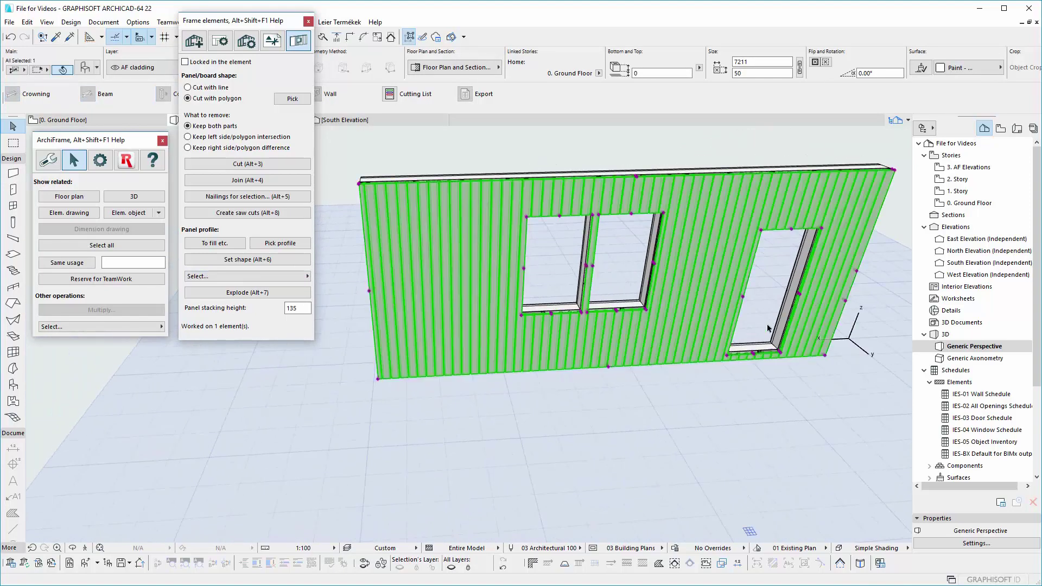
pyautogui.click(846, 301)
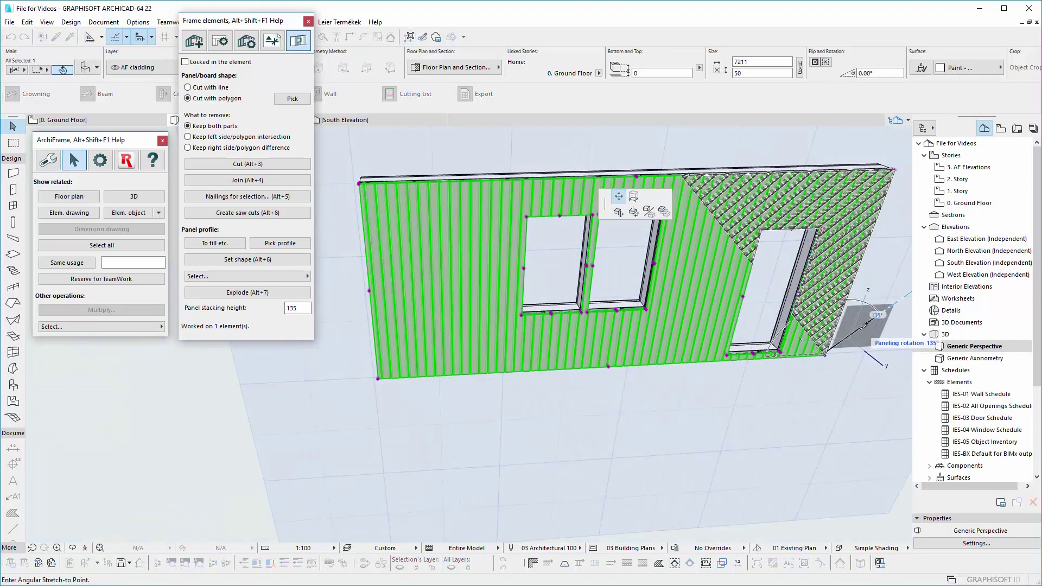
pyautogui.click(892, 346)
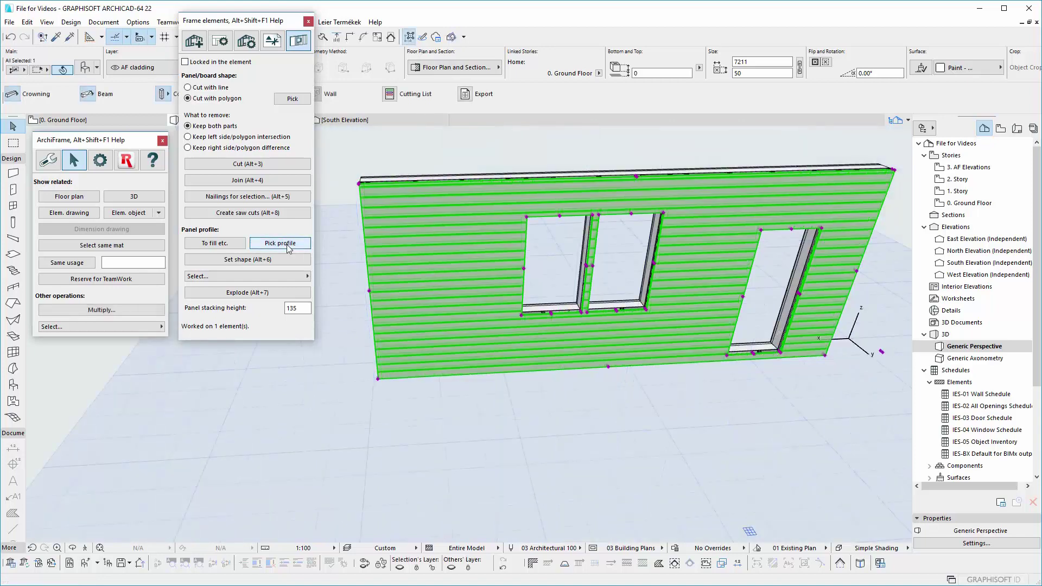
# - On the Ground Floor plan, place the cladding profile as lines, then select one of its lines
pyautogui.click(144, 122)
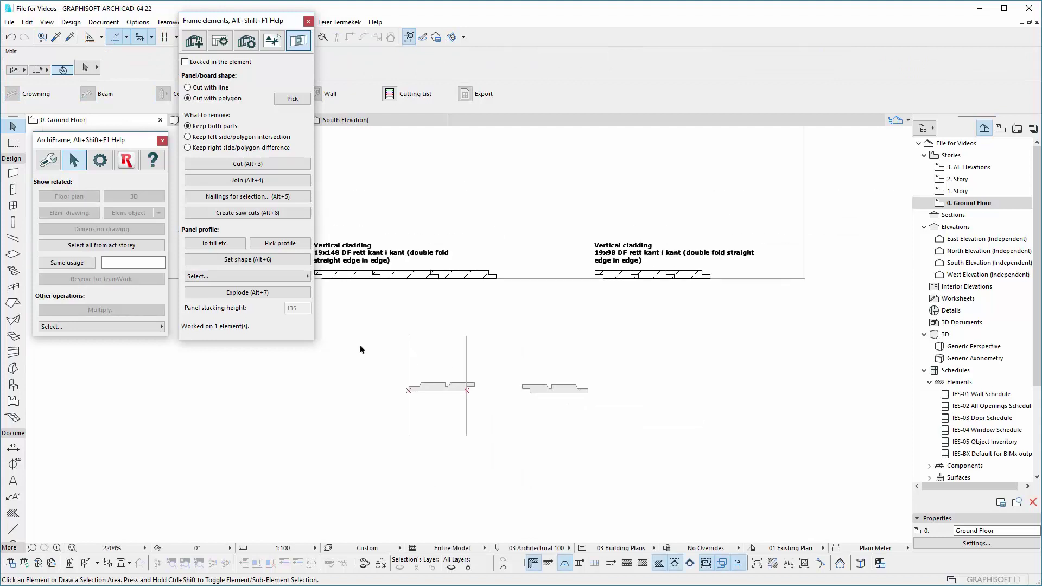
pyautogui.click(207, 245)
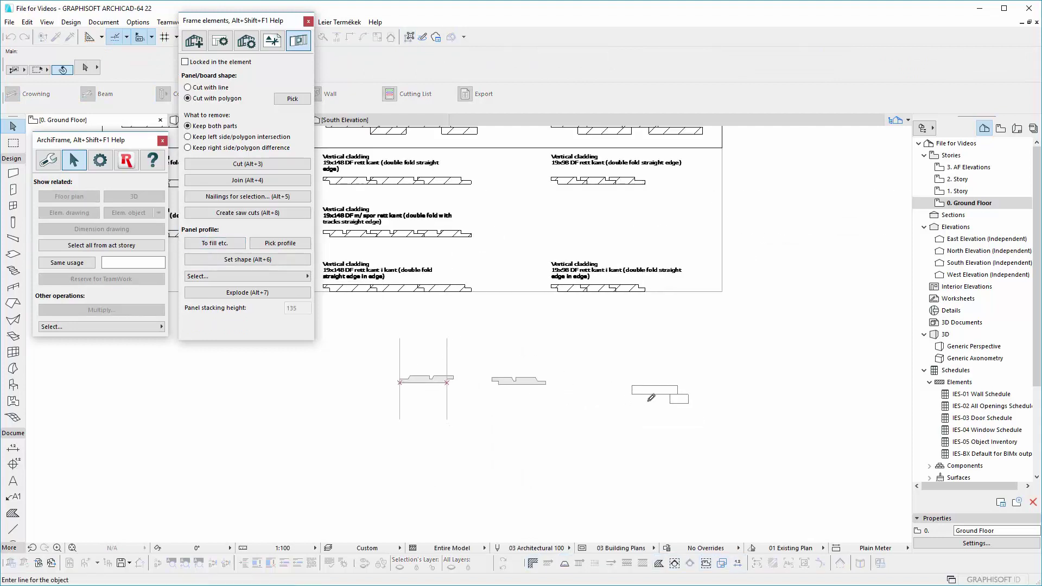
pyautogui.click(613, 393)
pyautogui.click(662, 392)
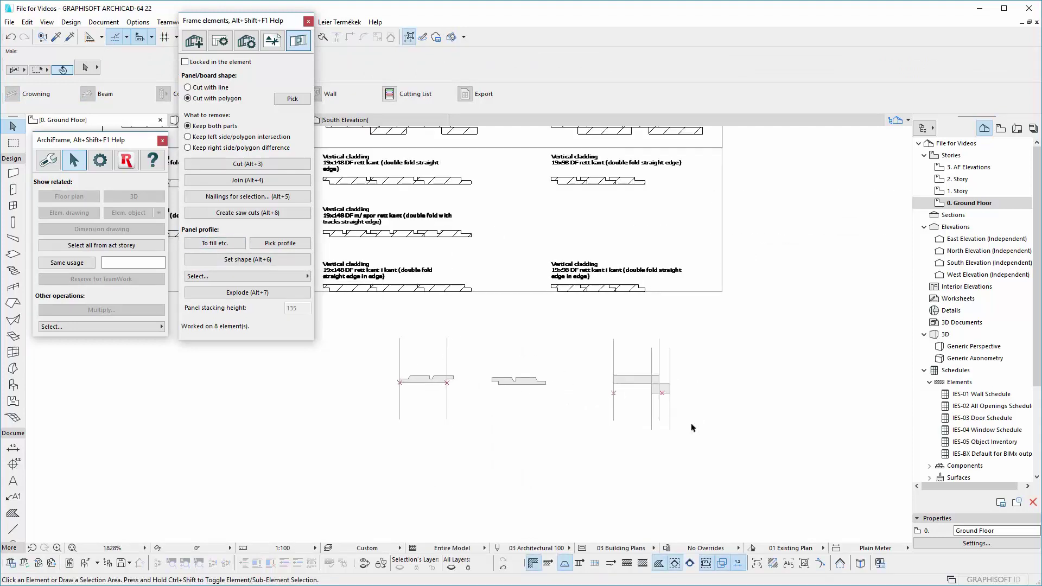
pyautogui.scroll(-3, 687, 412)
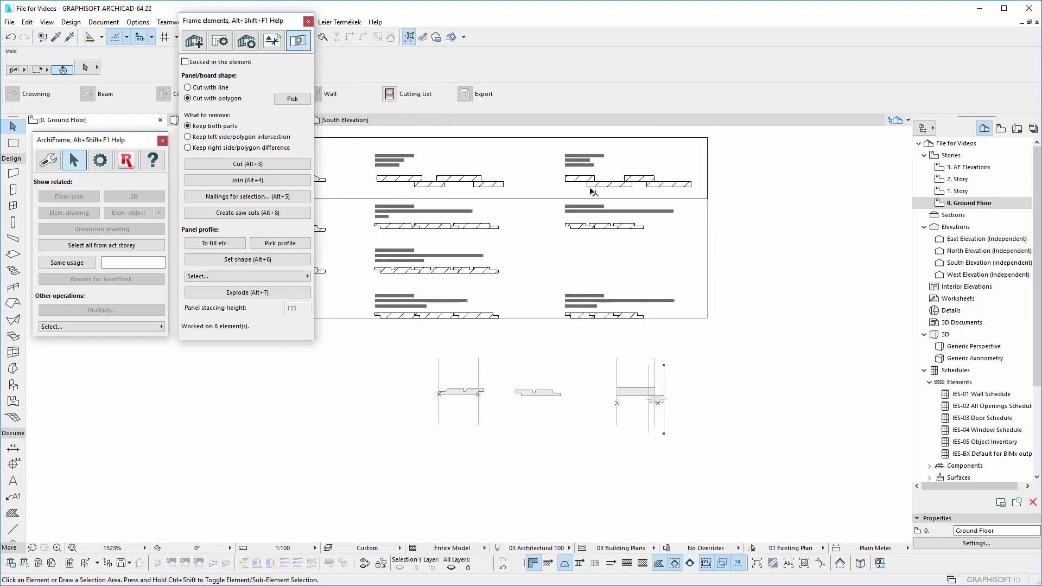
pyautogui.click(586, 190)
# - Copy the two selected profile lines below and right of the existing drawings
pyautogui.keyDown('shift'); pyautogui.click(575, 183); pyautogui.keyUp('shift')
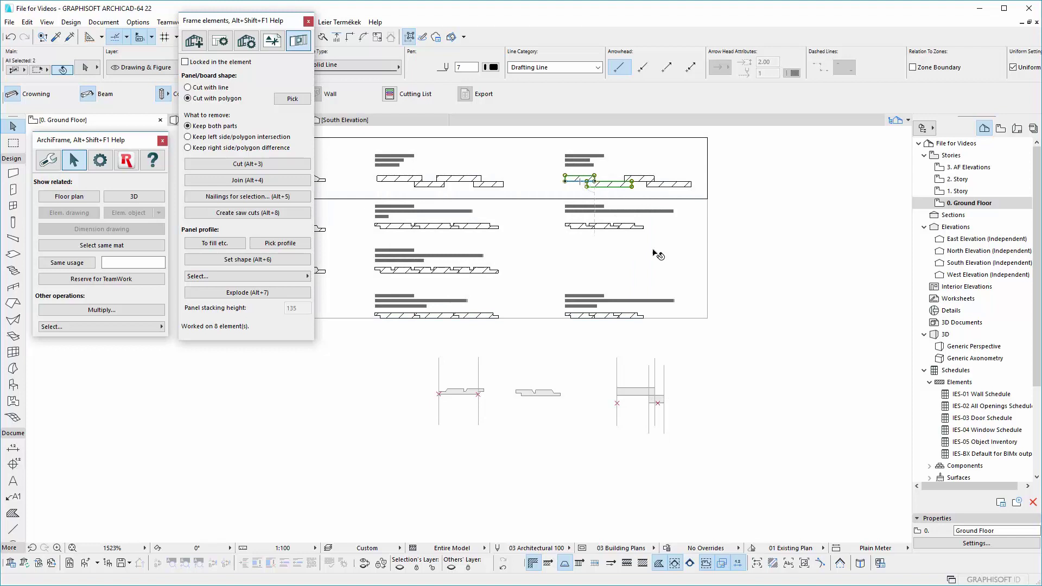
pyautogui.hotkey('ctrl', 'shift', 'd')
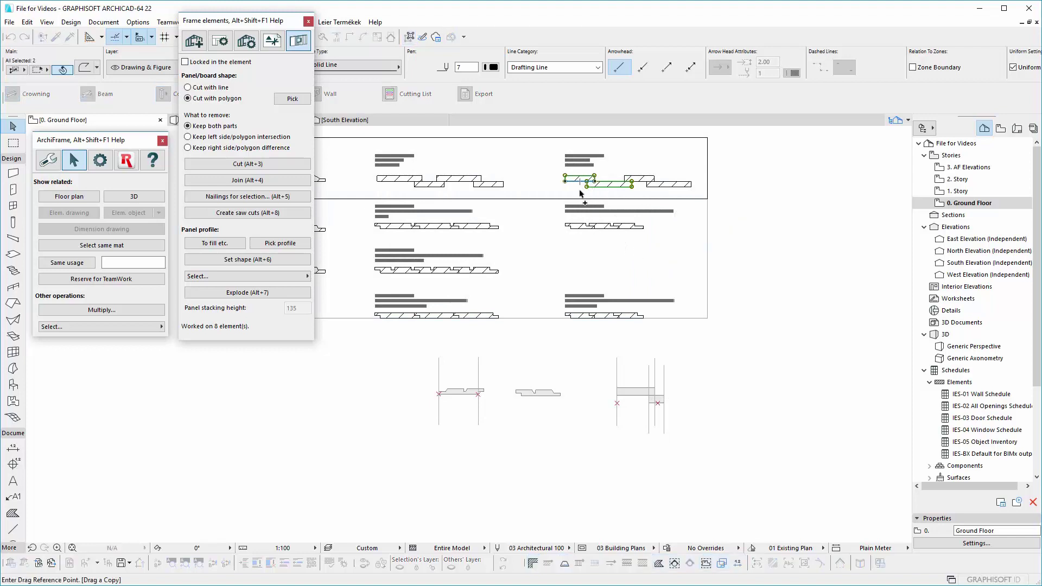
pyautogui.click(587, 189)
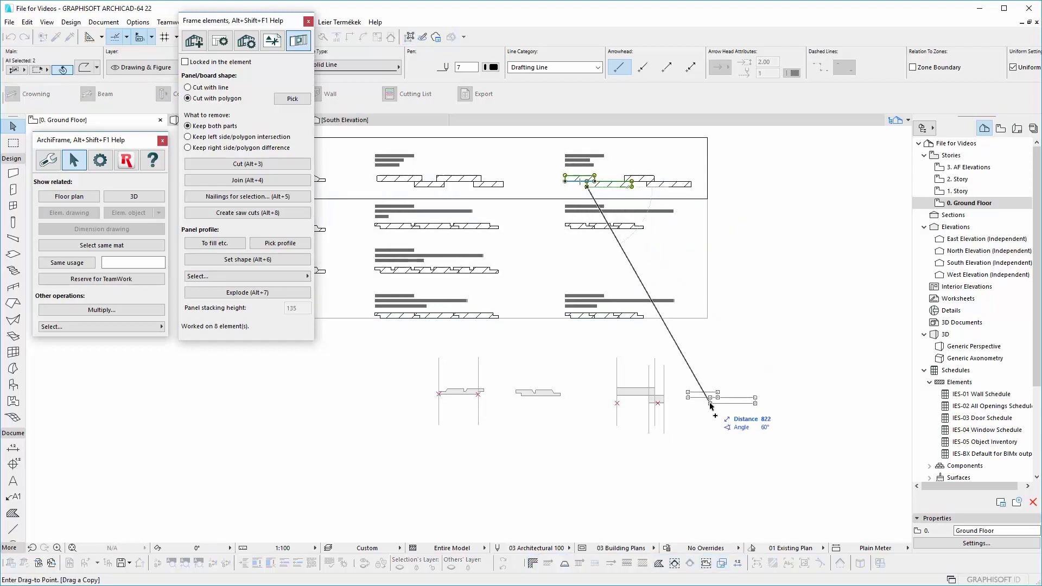
pyautogui.press('Escape')
pyautogui.click(712, 407)
pyautogui.scroll(3, 766, 412)
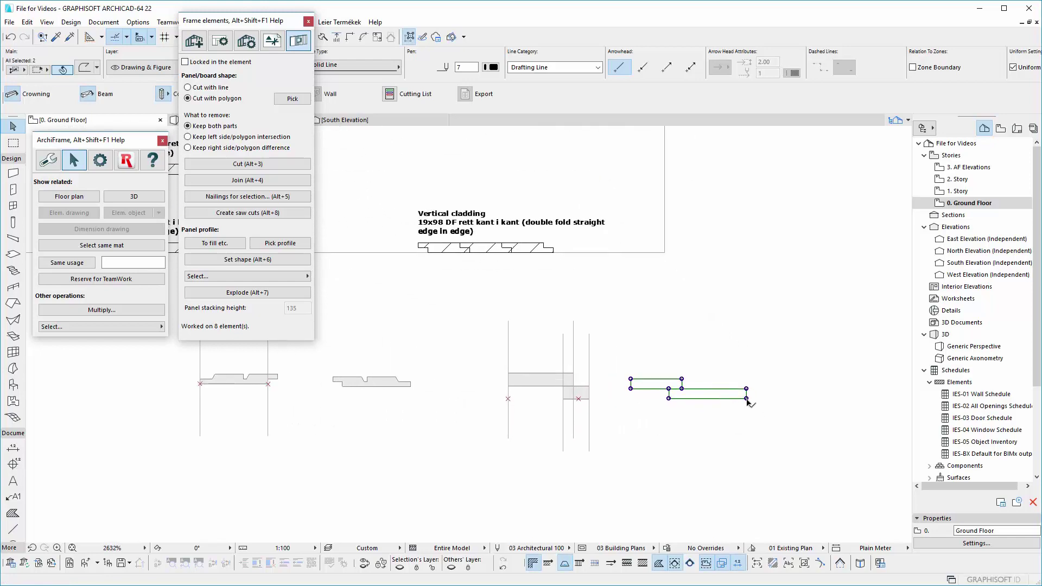
# - Rotate the copied outline 180° about its corner and move it into place
pyautogui.hotkey('ctrl', 'e')
pyautogui.moveTo(747, 401); pyautogui.dragTo(790, 428, button='middle')
pyautogui.click(790, 426)
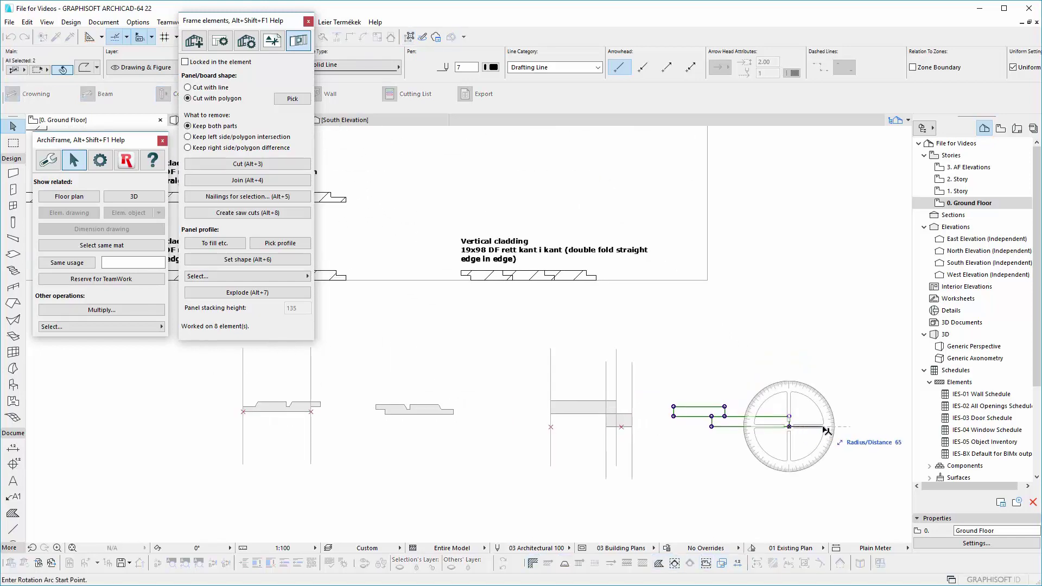
pyautogui.click(700, 430)
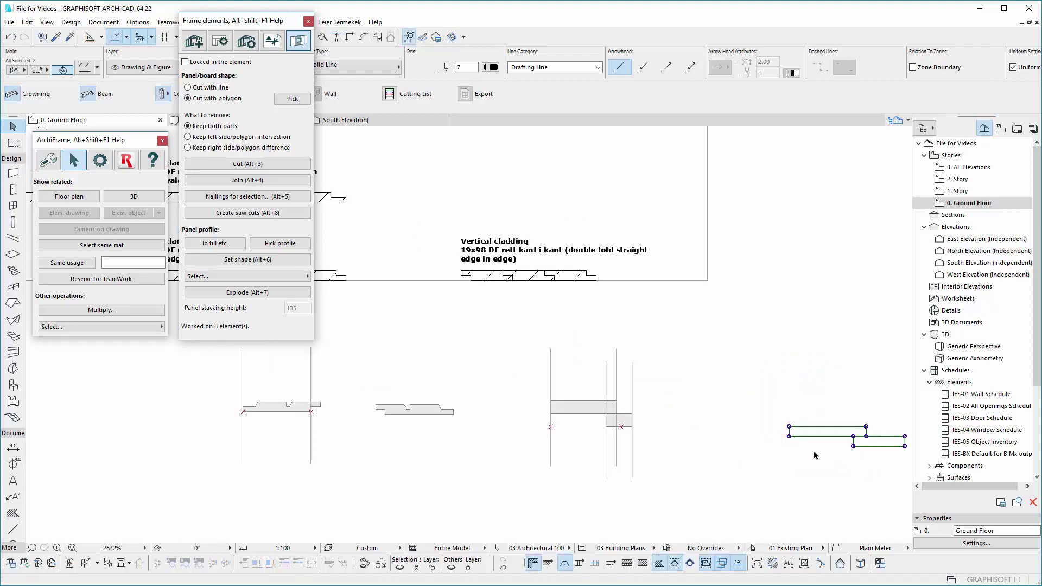
pyautogui.hotkey('ctrl', 'd')
pyautogui.click(853, 437)
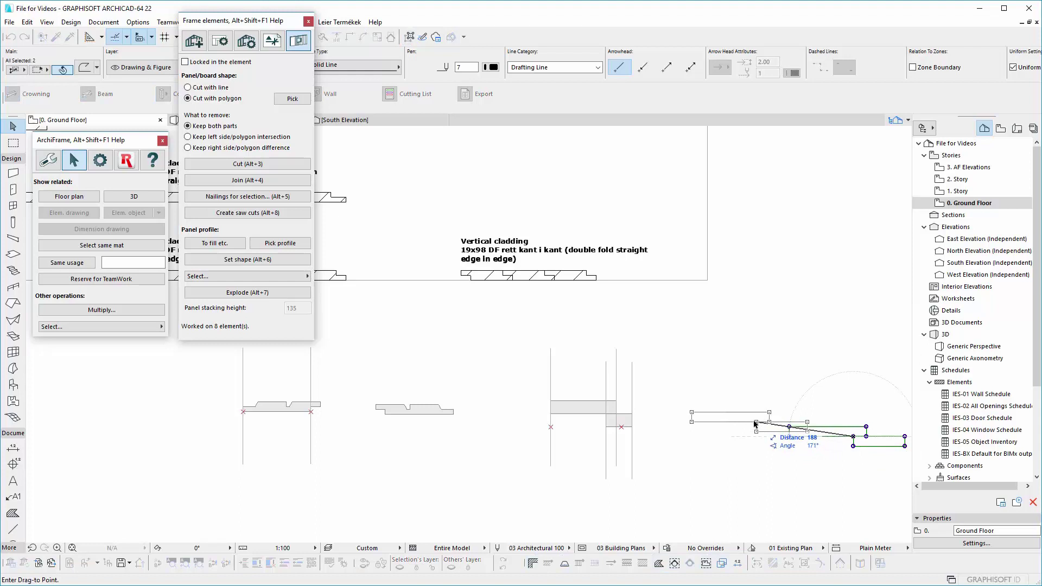
pyautogui.click(748, 421)
pyautogui.click(754, 450)
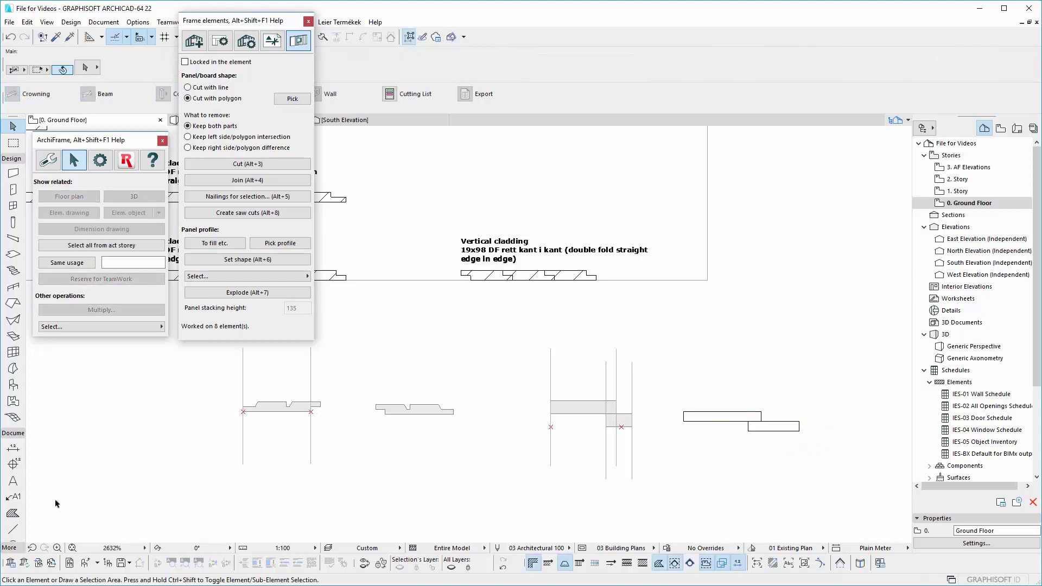
# - Fill the upper and lower board rectangles
pyautogui.click(13, 513)
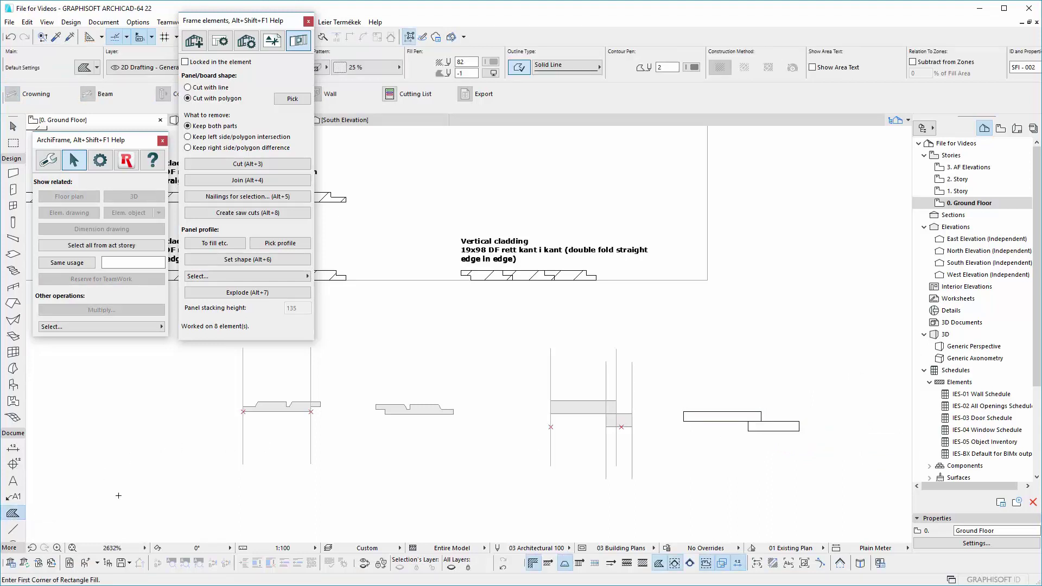
pyautogui.click(727, 418)
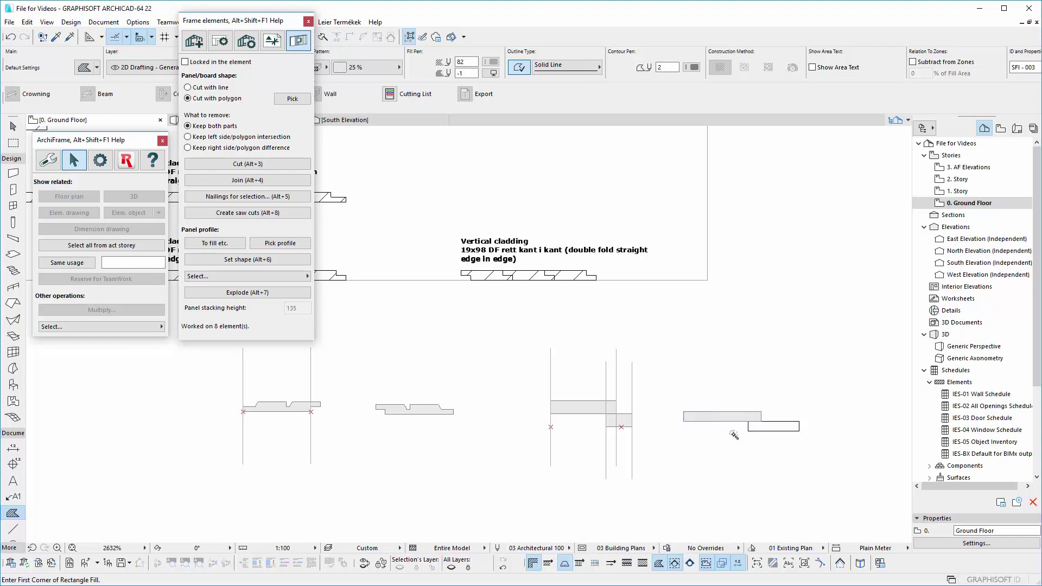
pyautogui.click(765, 428)
# - Copy both board fills onto the cladding section between the vertical lines
pyautogui.keyDown('shift'); pyautogui.click(760, 427); pyautogui.keyUp('shift')
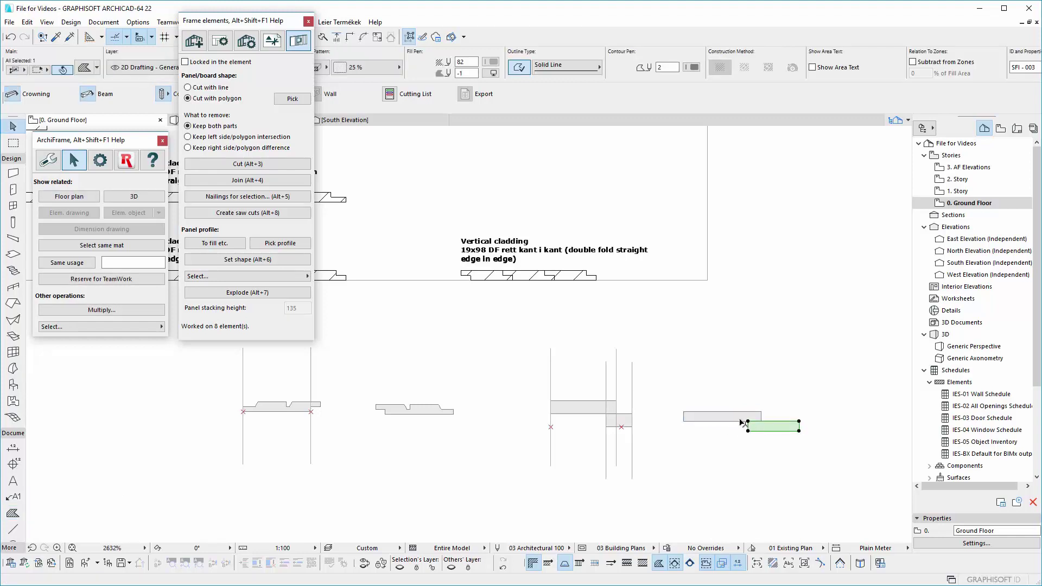
pyautogui.keyDown('shift'); pyautogui.click(723, 419); pyautogui.keyUp('shift')
pyautogui.hotkey('ctrl', 'd')
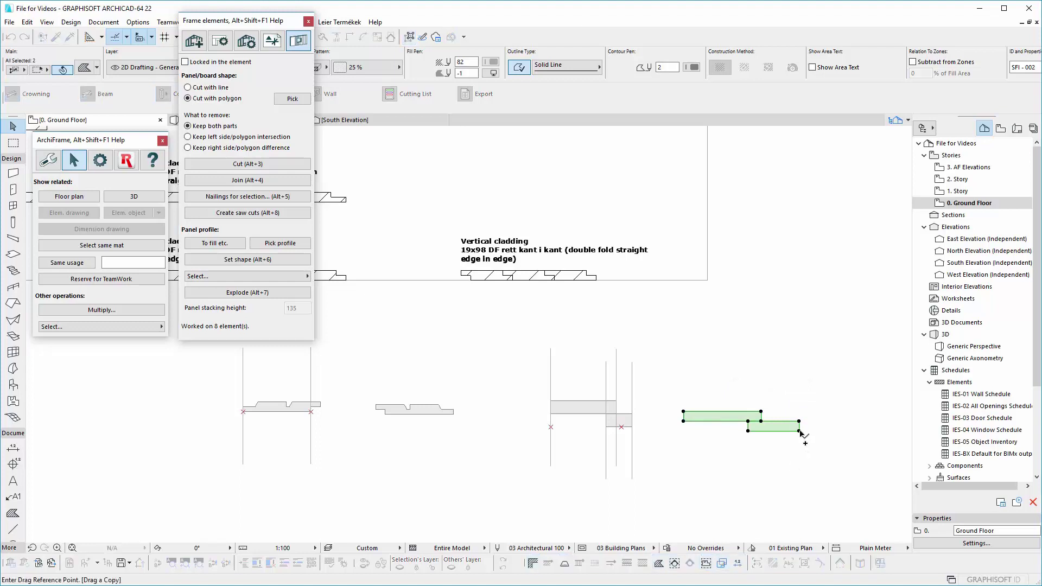
pyautogui.click(799, 431)
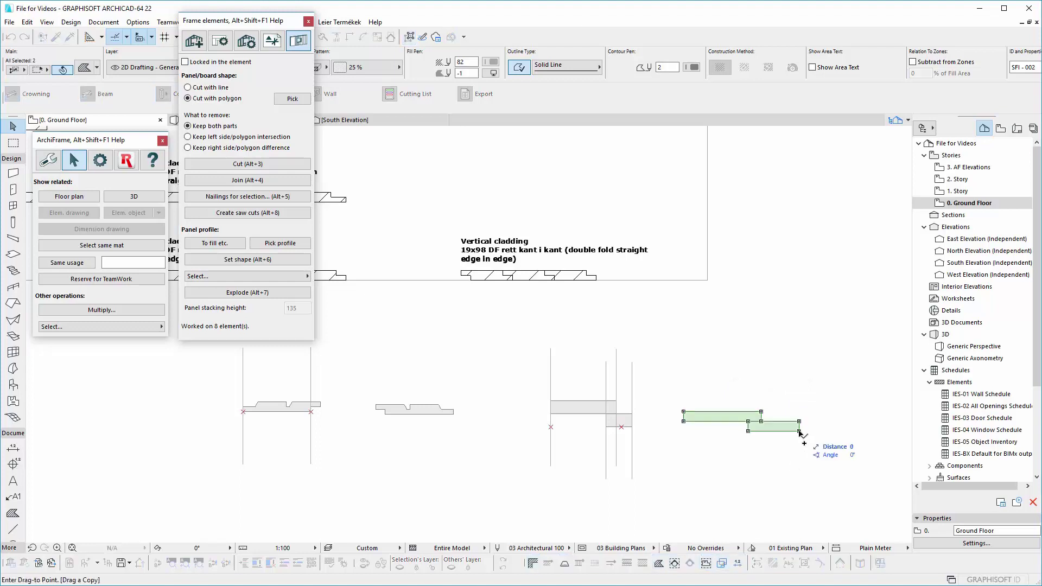
pyautogui.click(633, 427)
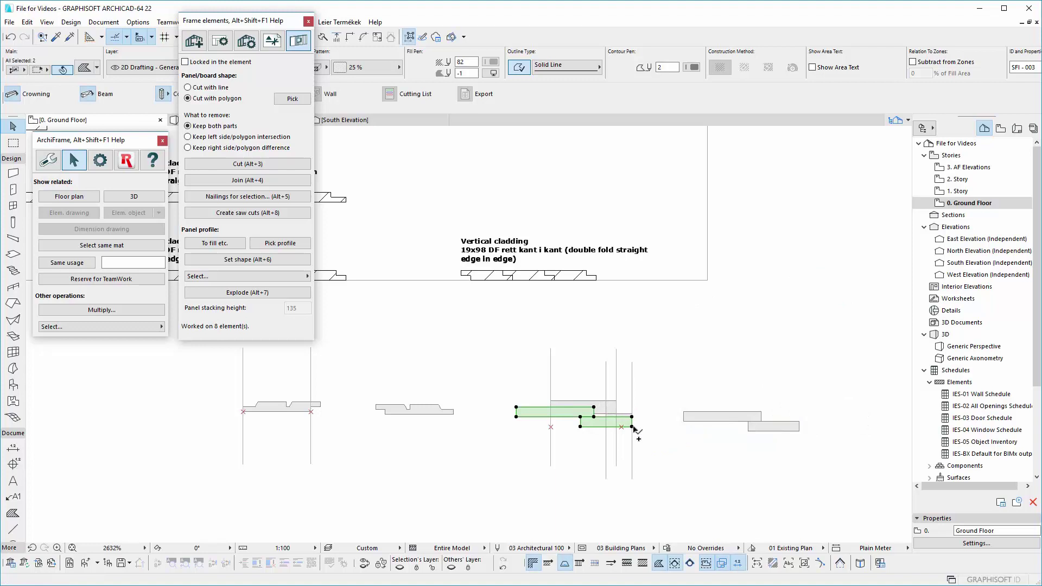
pyautogui.scroll(3, 554, 422)
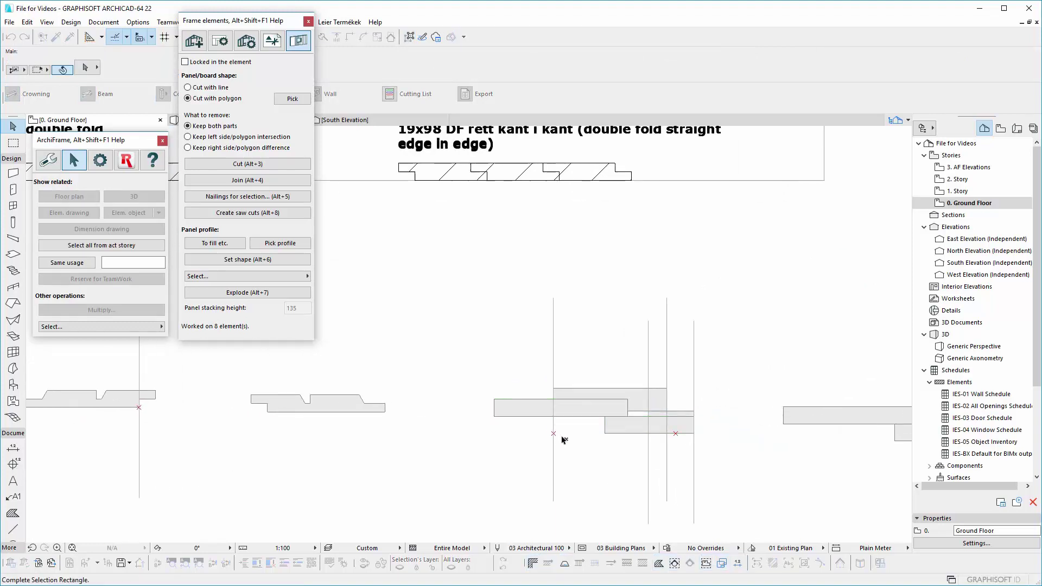
# - Shift both vertical cut lines left to meet the ends of the copied board fills
pyautogui.click(553, 434)
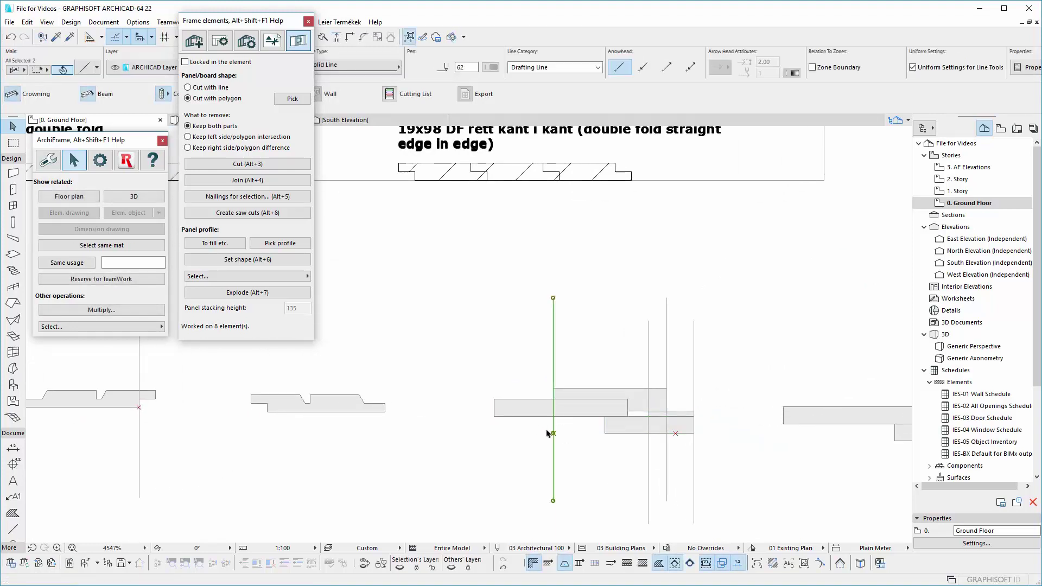
pyautogui.hotkey('ctrl', 'd')
pyautogui.click(554, 417)
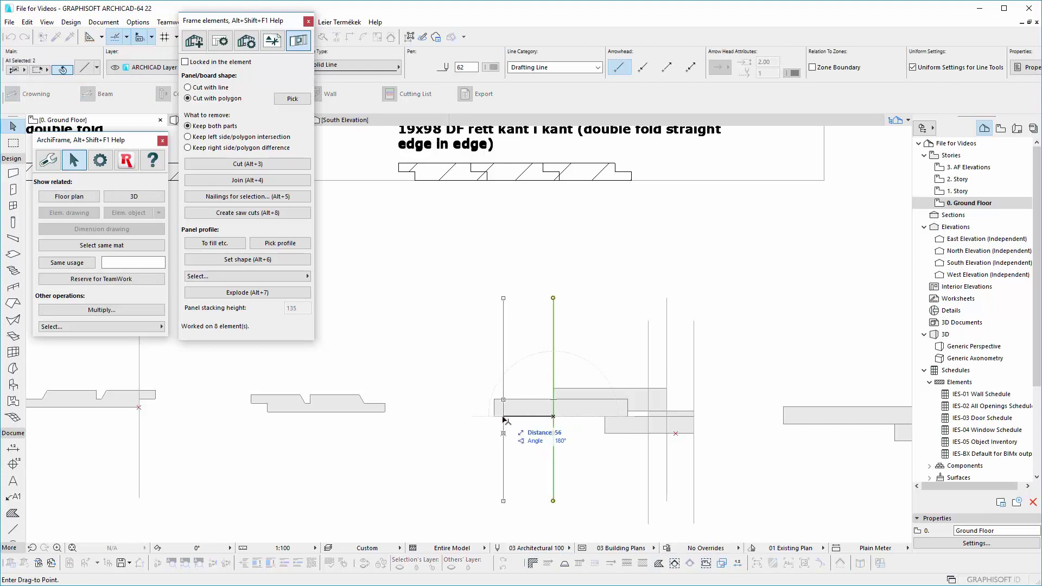
pyautogui.click(649, 439)
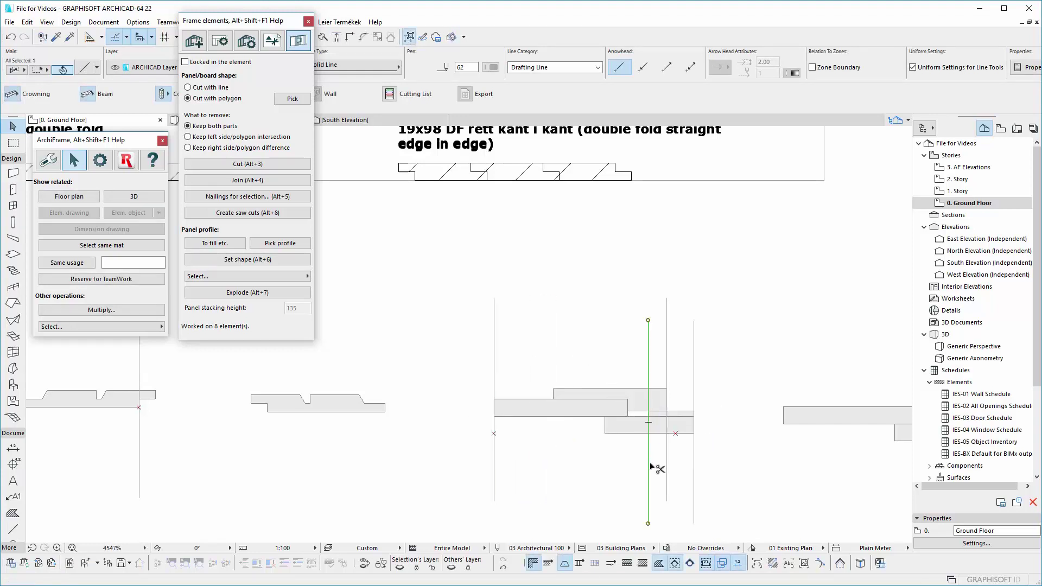
pyautogui.hotkey('ctrl', 'd')
pyautogui.click(649, 435)
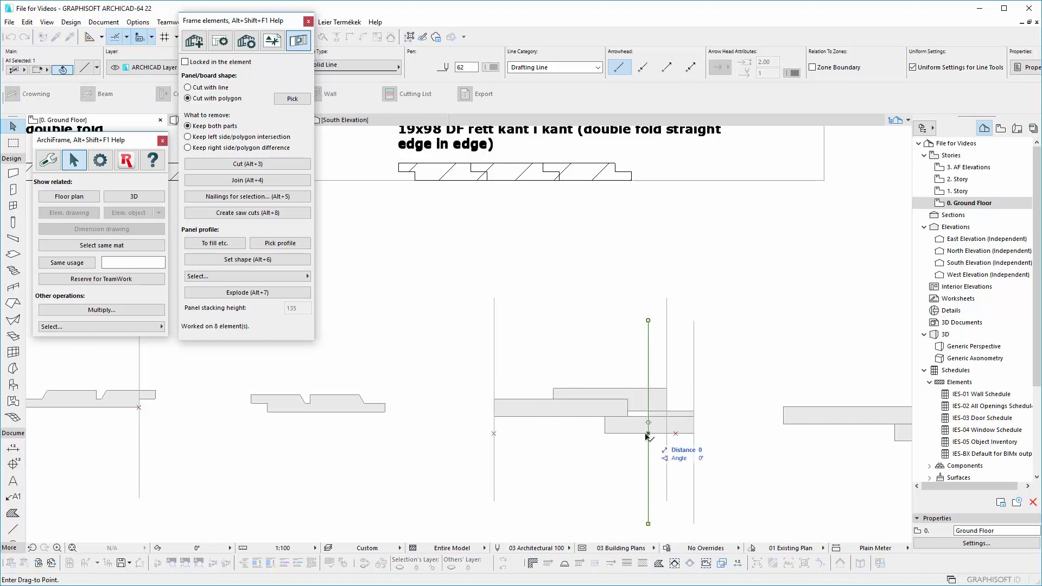
pyautogui.click(606, 433)
pyautogui.click(667, 438)
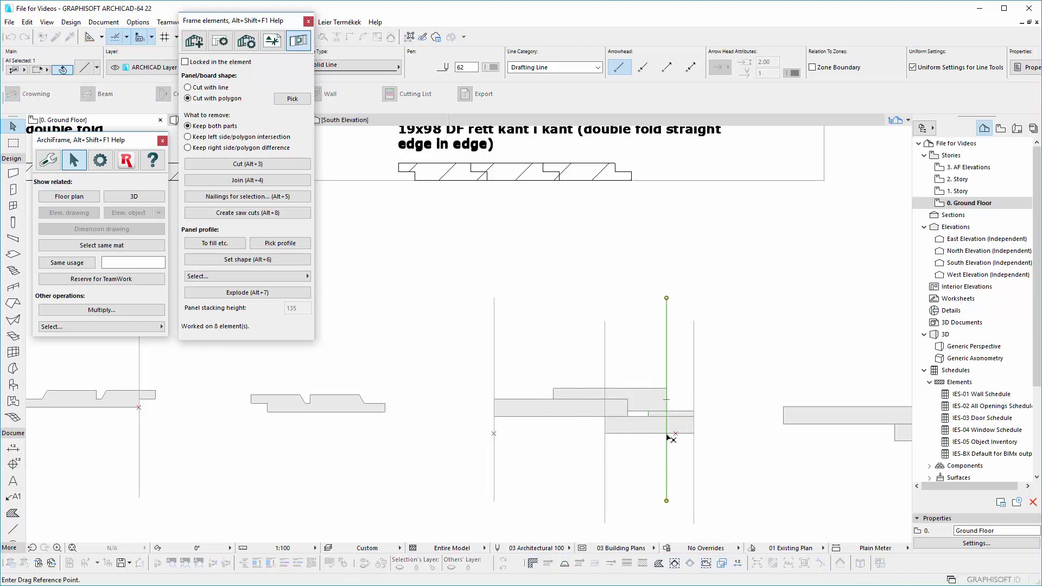
pyautogui.hotkey('ctrl', 'd')
pyautogui.click(667, 422)
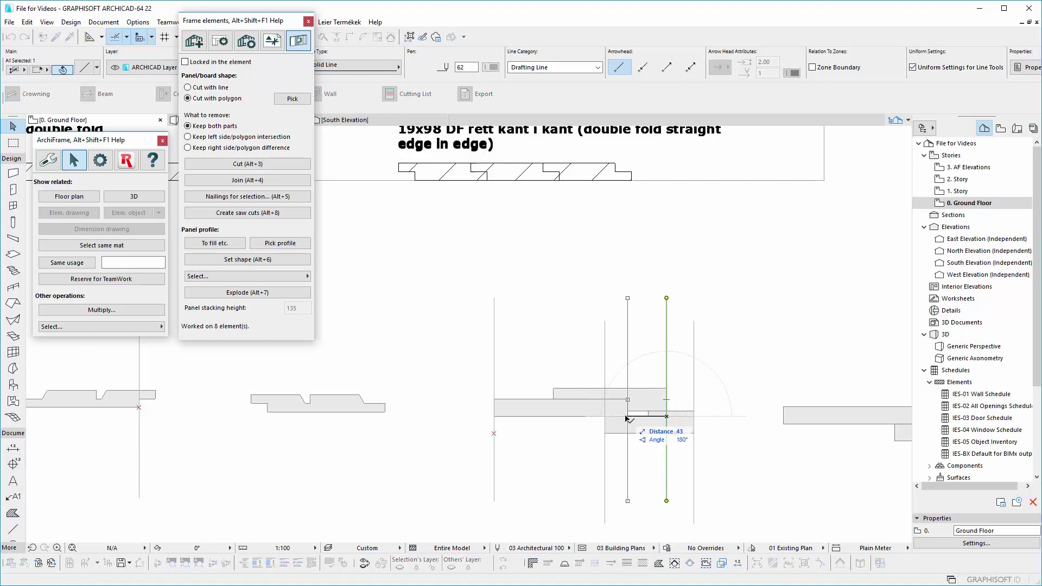
pyautogui.click(628, 426)
# - Delete the leftover fill piece and group the upper board fill with its two lines
pyautogui.click(661, 412)
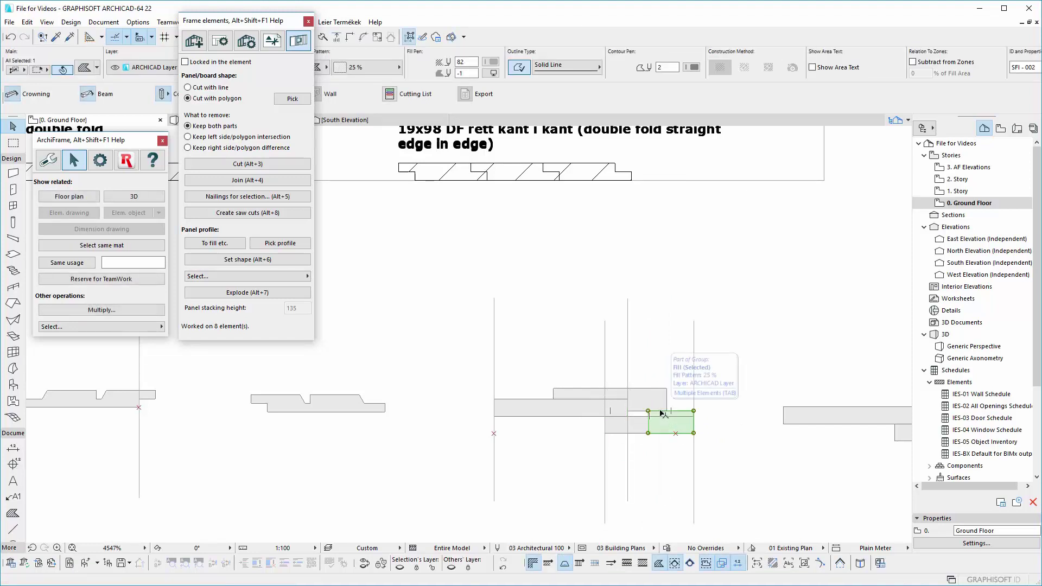
pyautogui.press('Delete')
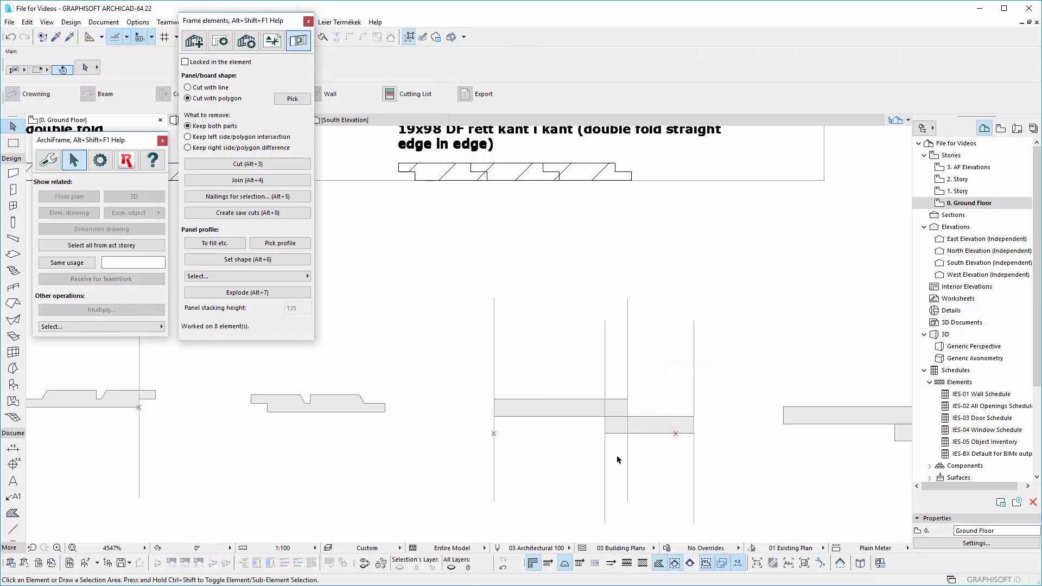
pyautogui.click(525, 447)
pyautogui.click(463, 376)
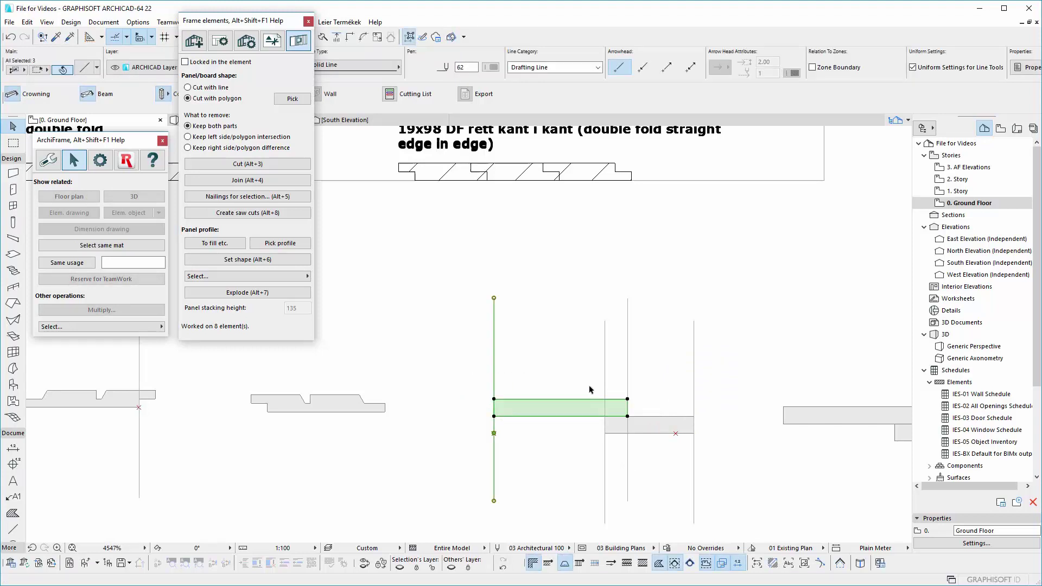
pyautogui.click(639, 383)
pyautogui.click(615, 361)
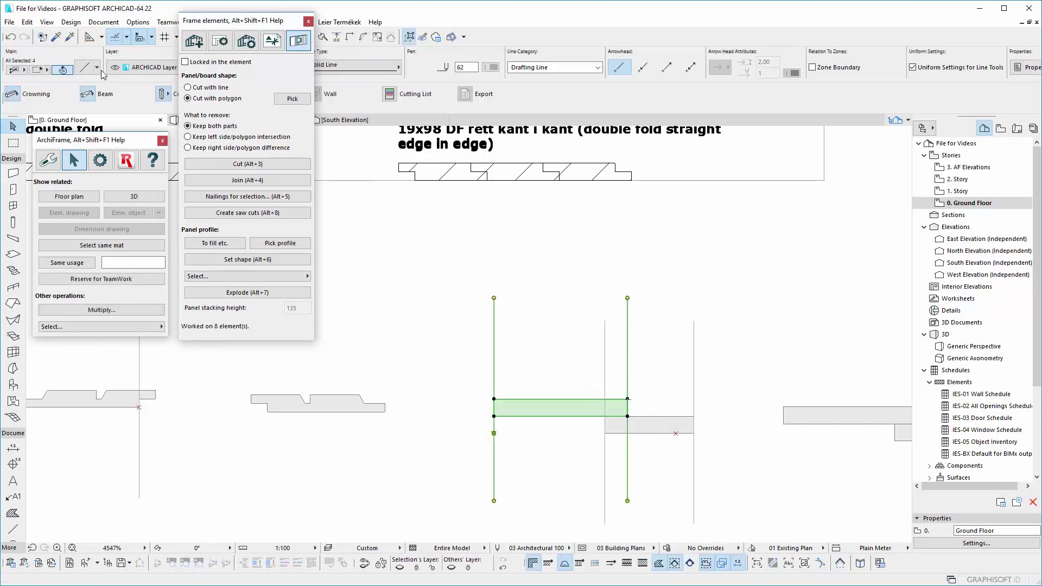
pyautogui.click(27, 22)
pyautogui.moveTo(107, 184)
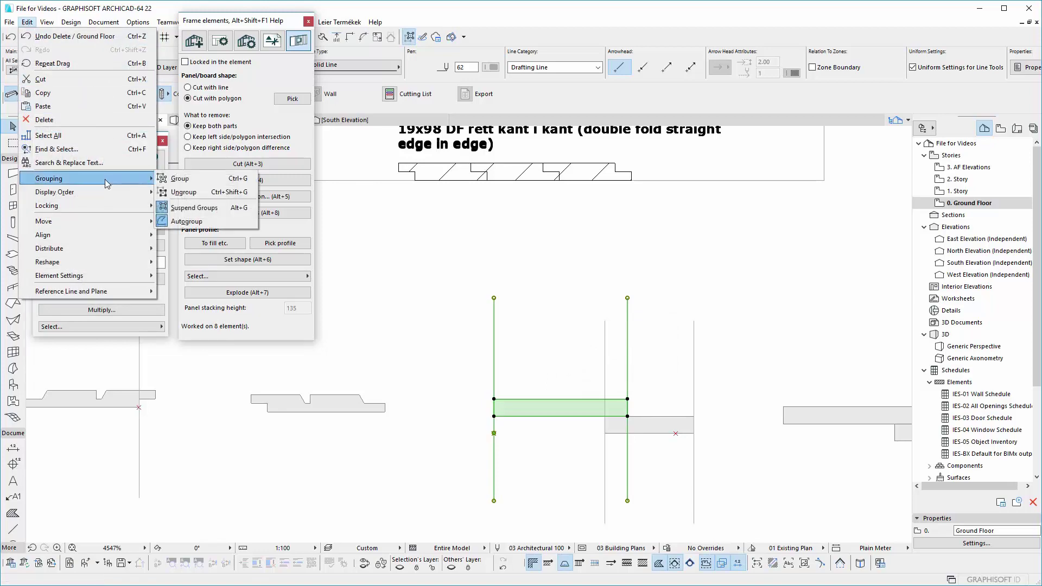
pyautogui.click(198, 196)
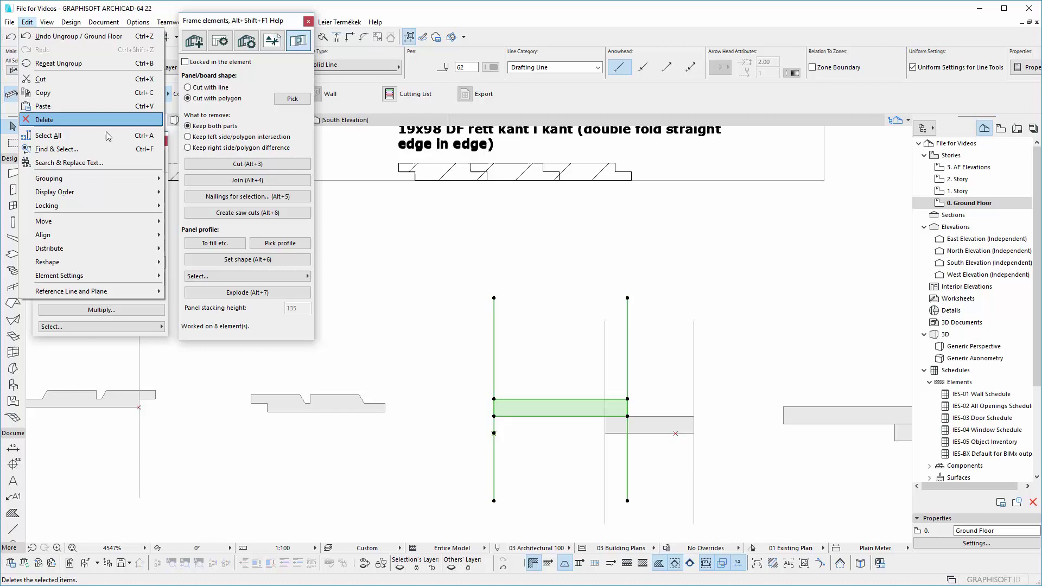
pyautogui.moveTo(108, 179)
pyautogui.click(188, 182)
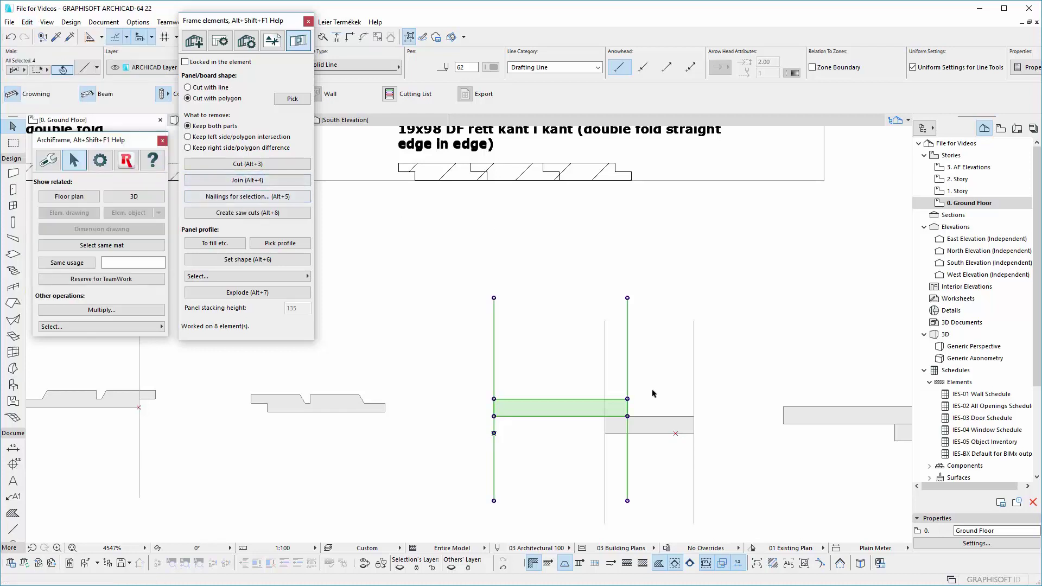
pyautogui.click(667, 464)
# - Group the lower board fill with its two vertical lines
pyautogui.click(675, 433)
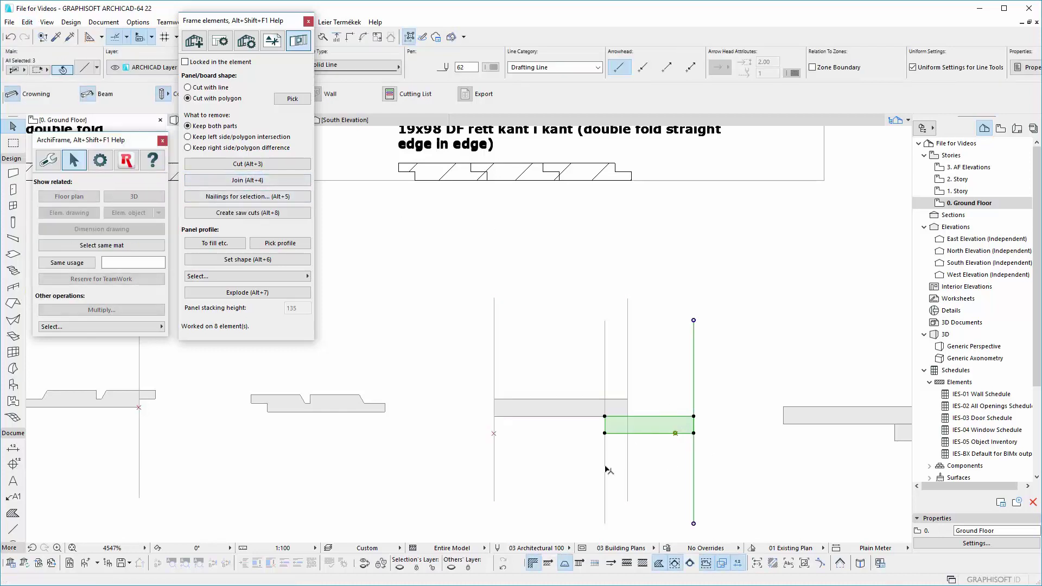
pyautogui.keyDown('shift'); pyautogui.click(605, 459); pyautogui.keyUp('shift')
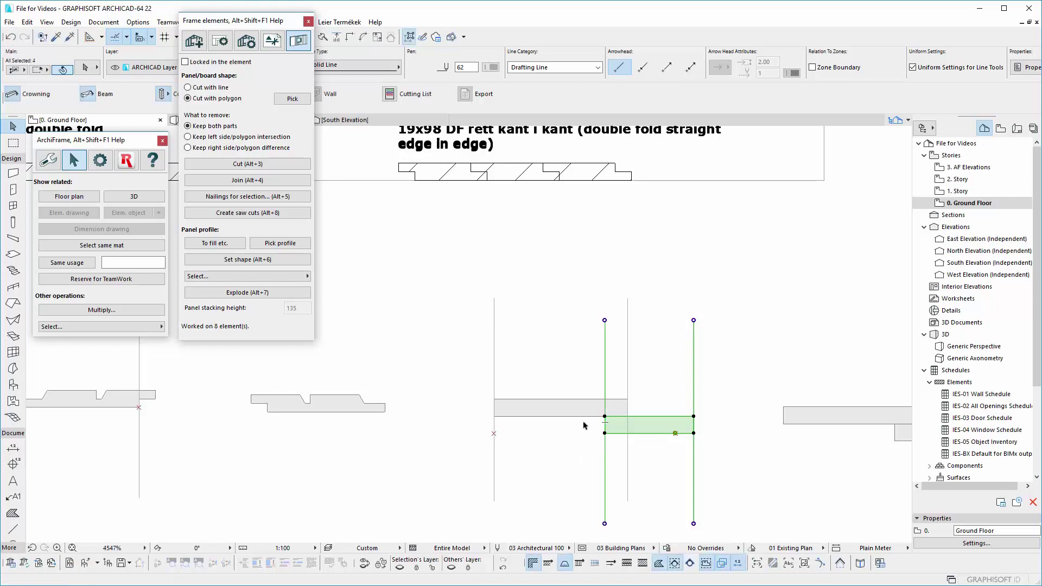
pyautogui.click(27, 21)
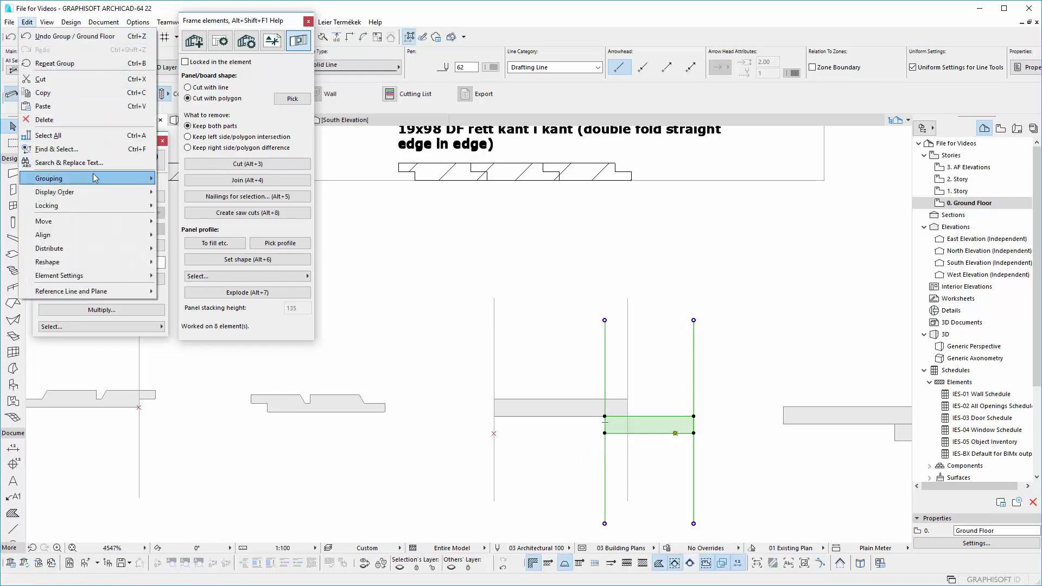
pyautogui.moveTo(95, 178)
pyautogui.click(174, 193)
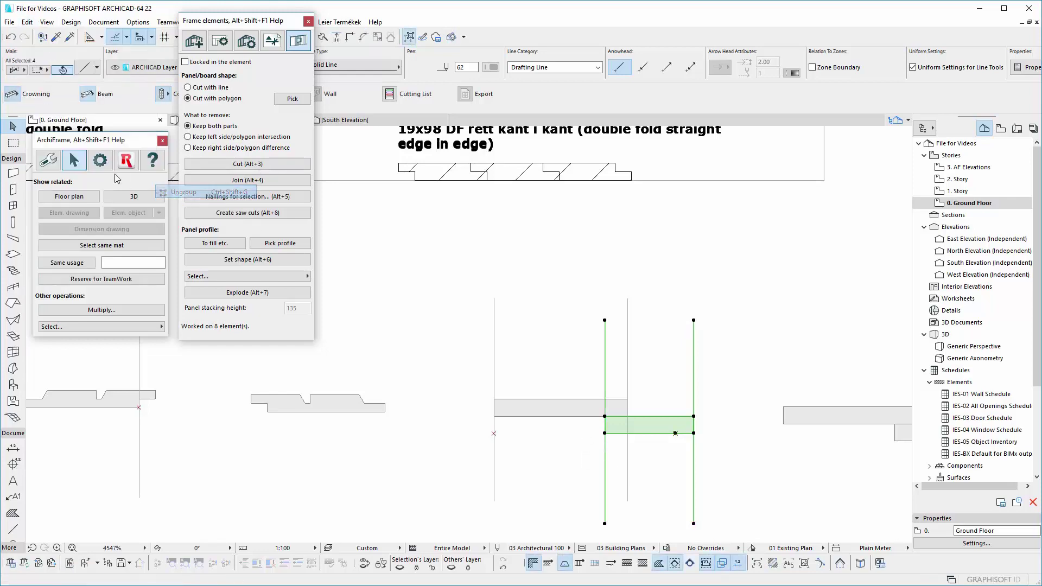
pyautogui.click(42, 23)
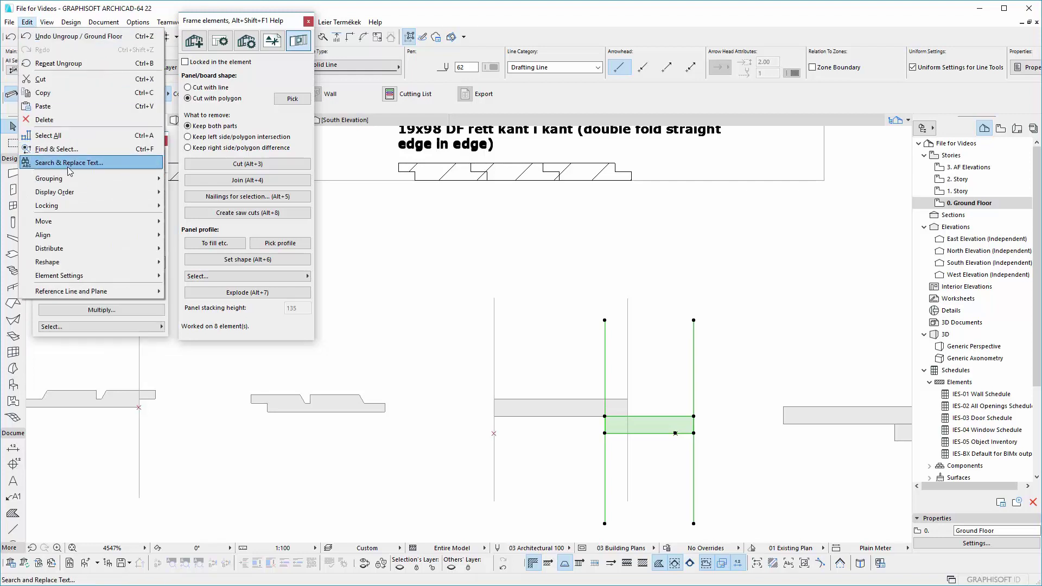
pyautogui.moveTo(73, 179)
pyautogui.click(187, 180)
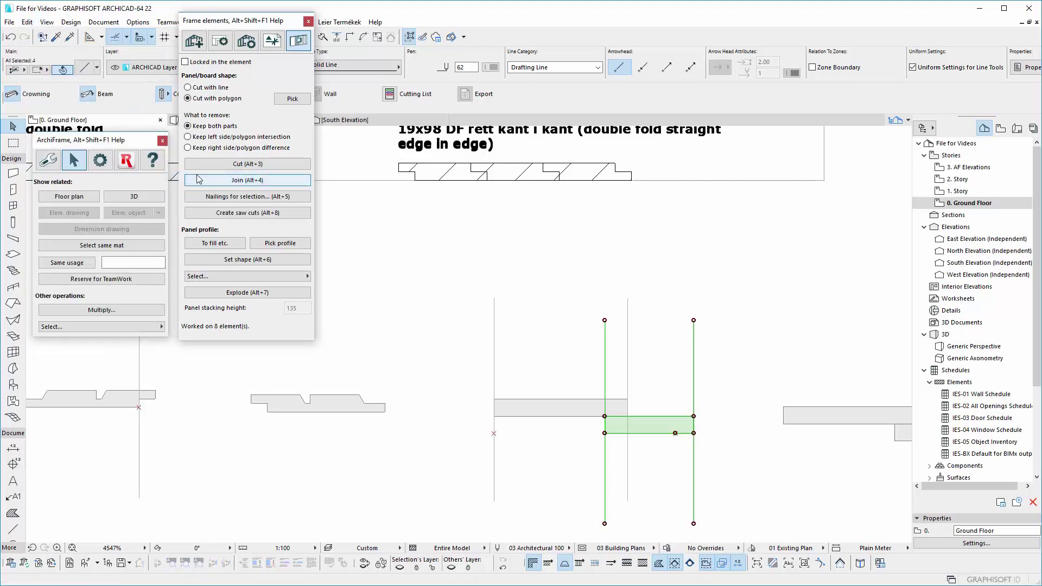
# - Pick the eight elements as a new panel profile and select its exported paneling XML
pyautogui.click(199, 180)
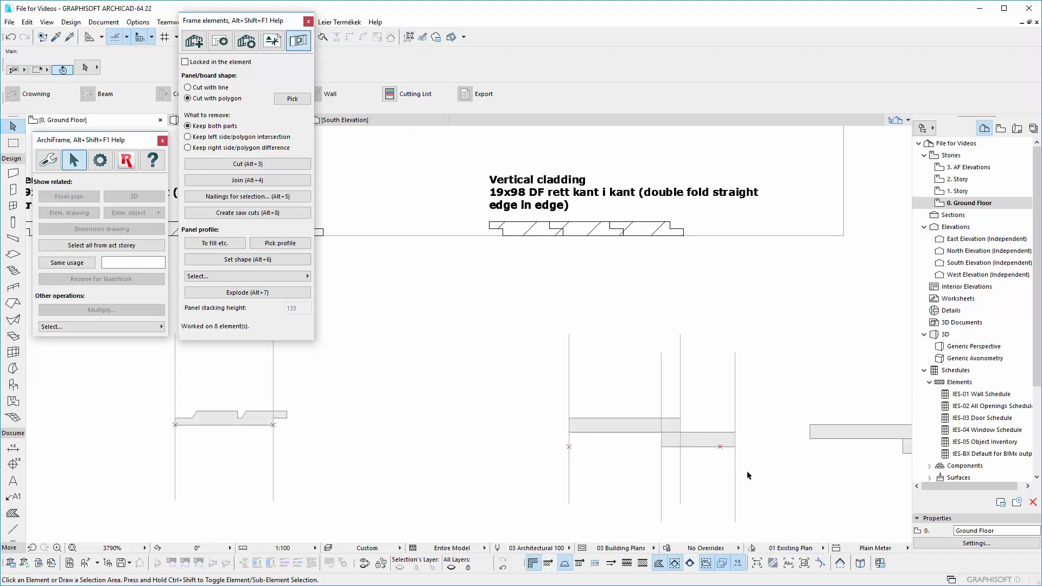
pyautogui.moveTo(747, 475); pyautogui.dragTo(562, 398)
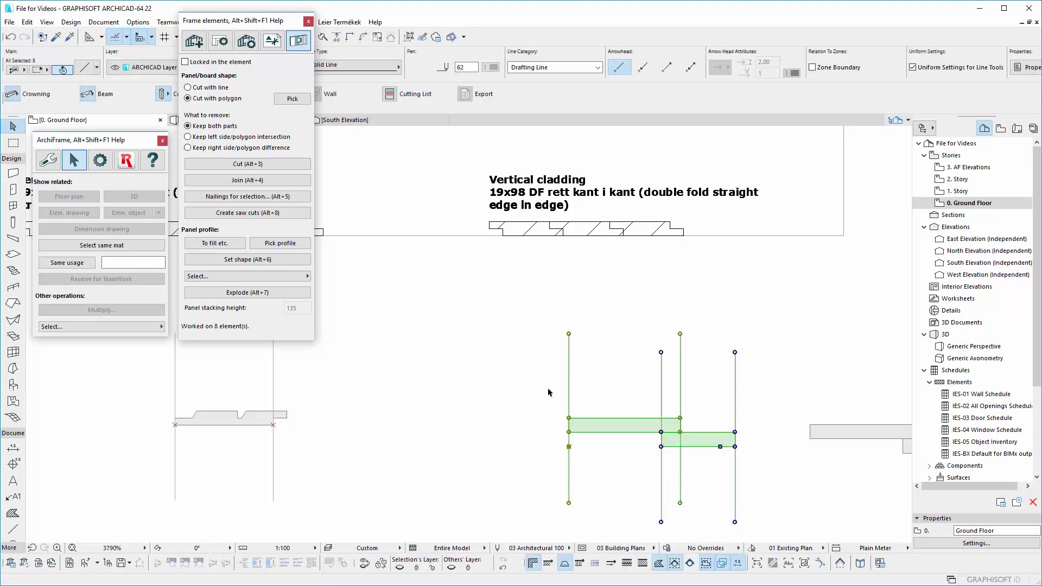
pyautogui.click(310, 275)
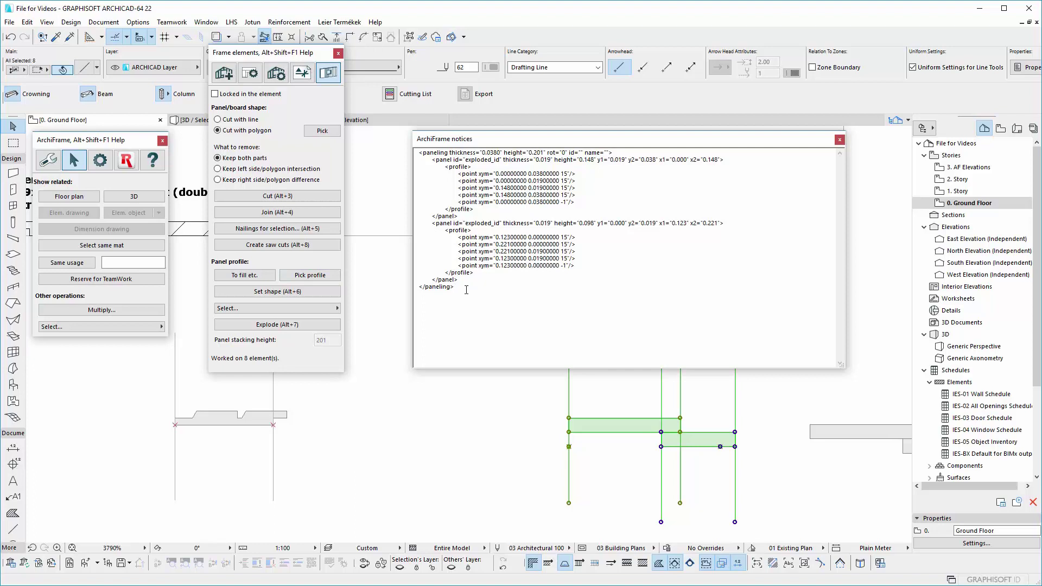
pyautogui.moveTo(456, 287); pyautogui.dragTo(407, 152)
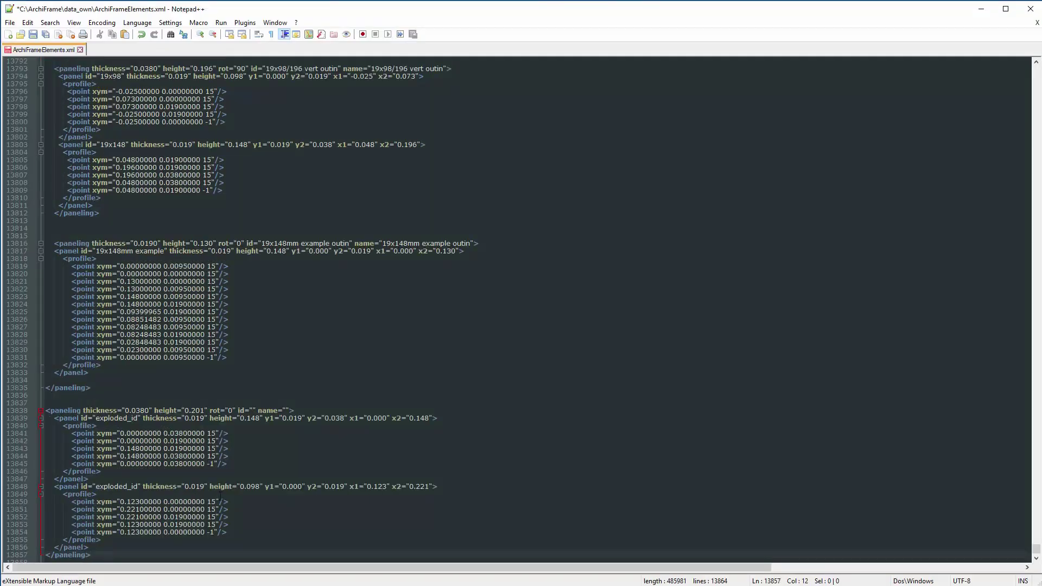
# - Enter Example02 outin as the new paneling block's id and name values
pyautogui.scroll(-2, 220, 496)
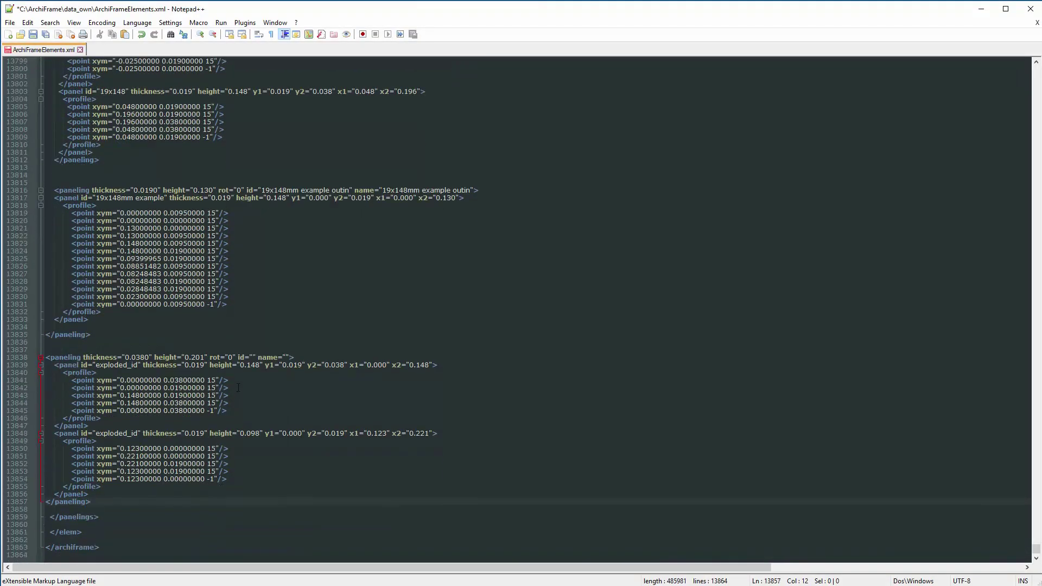
pyautogui.click(254, 357)
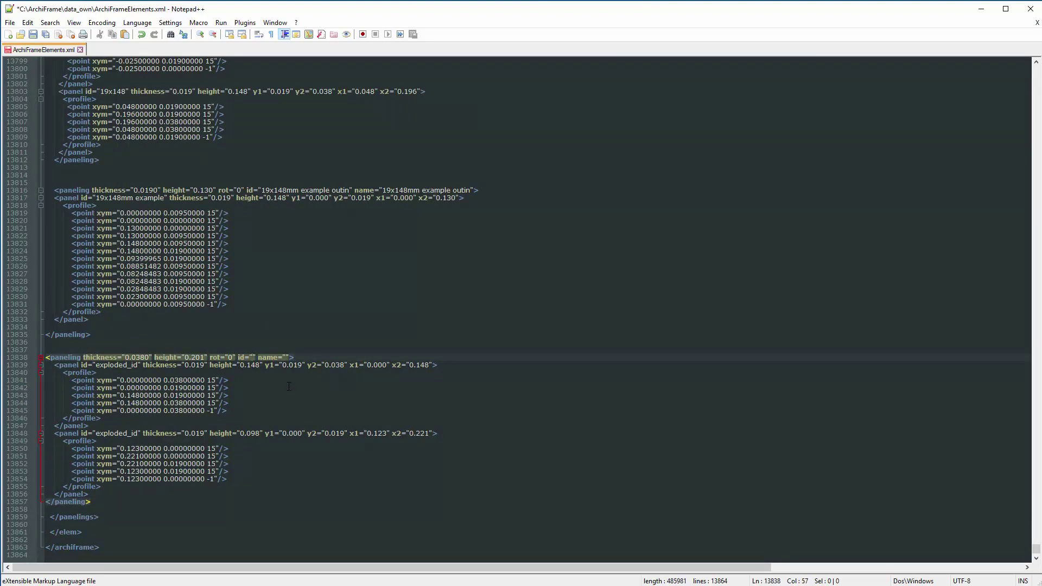
pyautogui.write('Example')
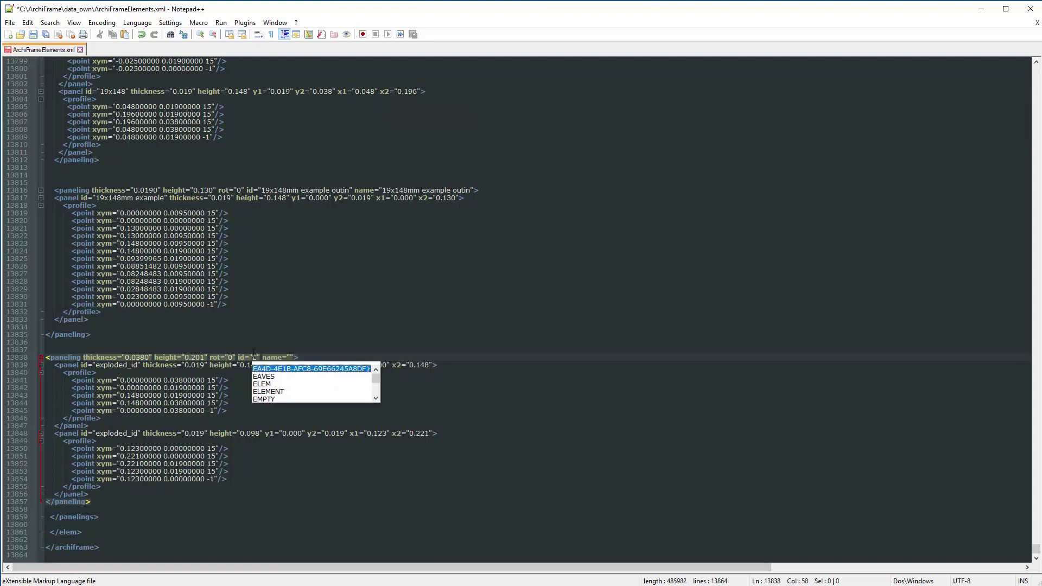
pyautogui.write('02')
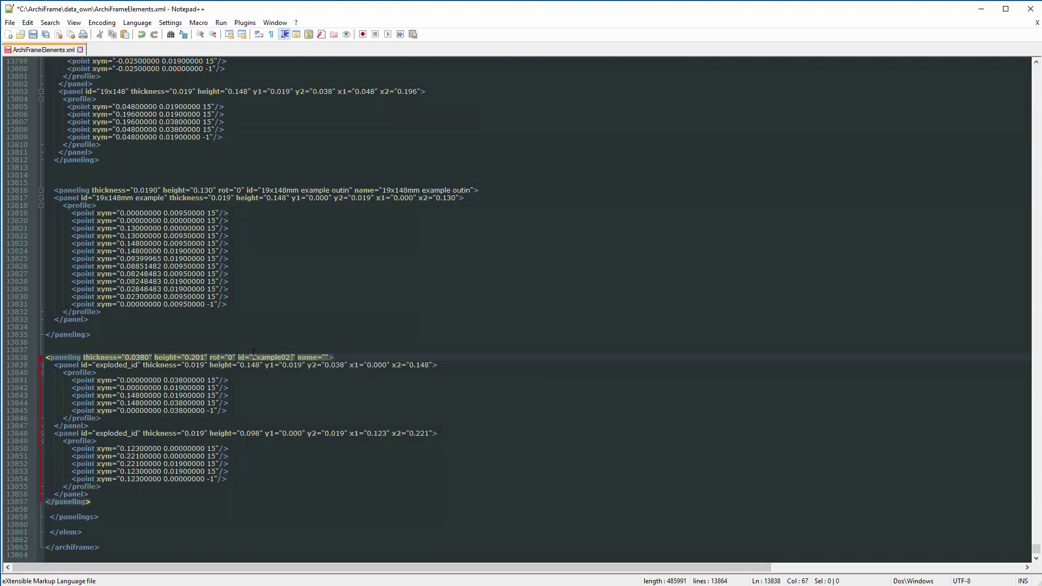
pyautogui.write(' outin')
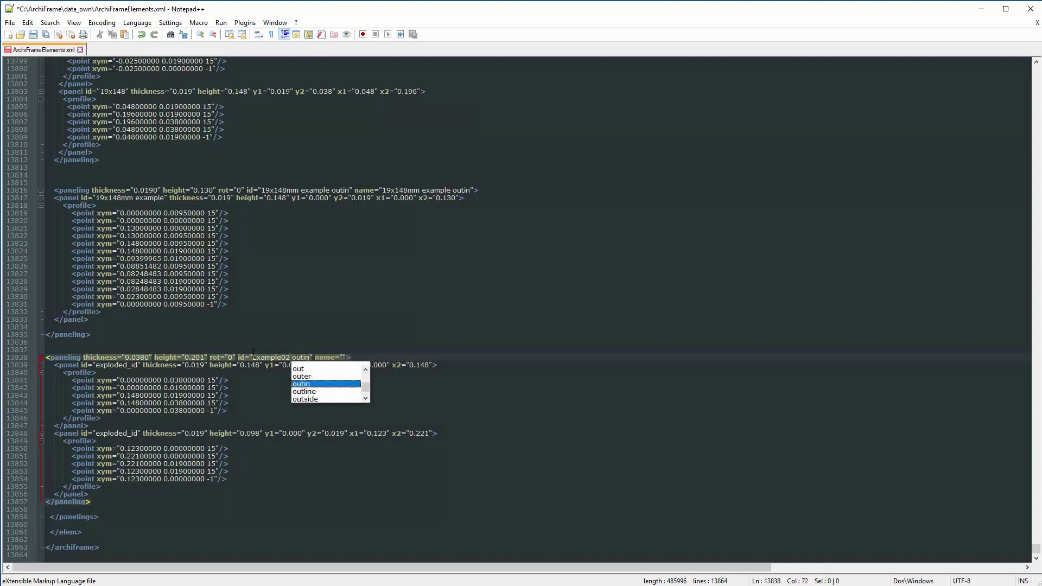
pyautogui.click(344, 357)
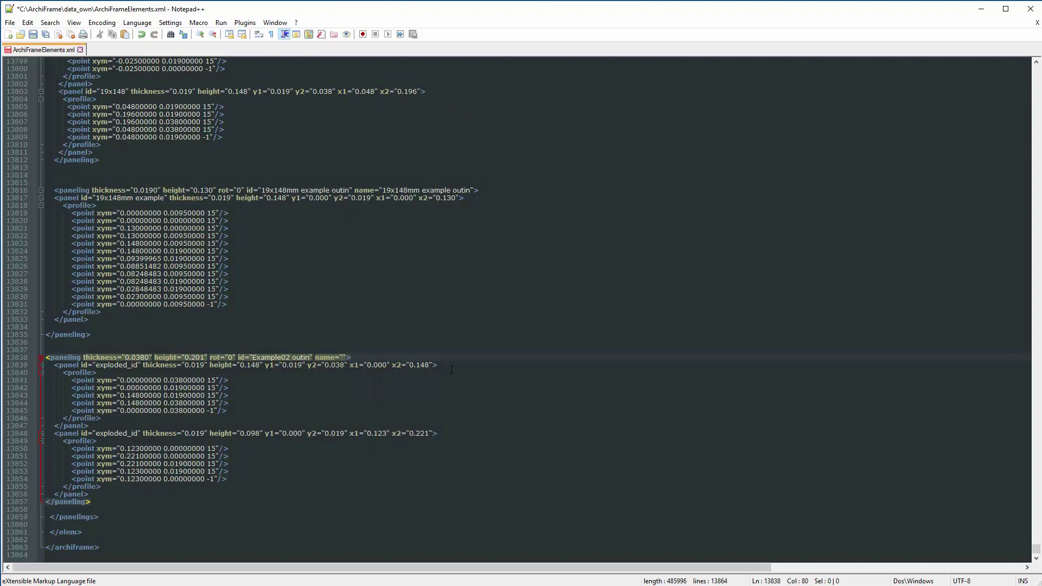
pyautogui.write('Example')
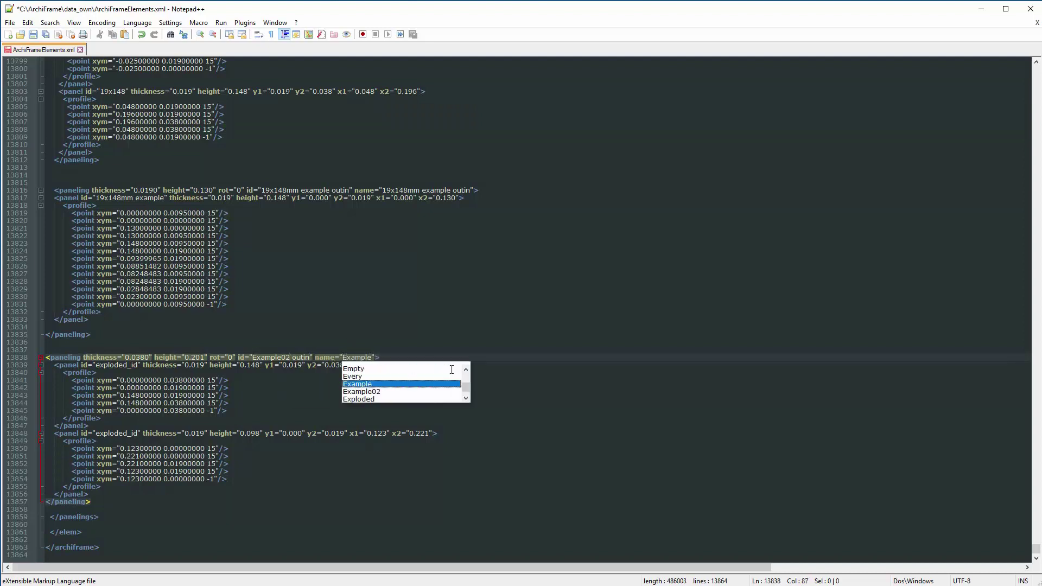
pyautogui.write('02')
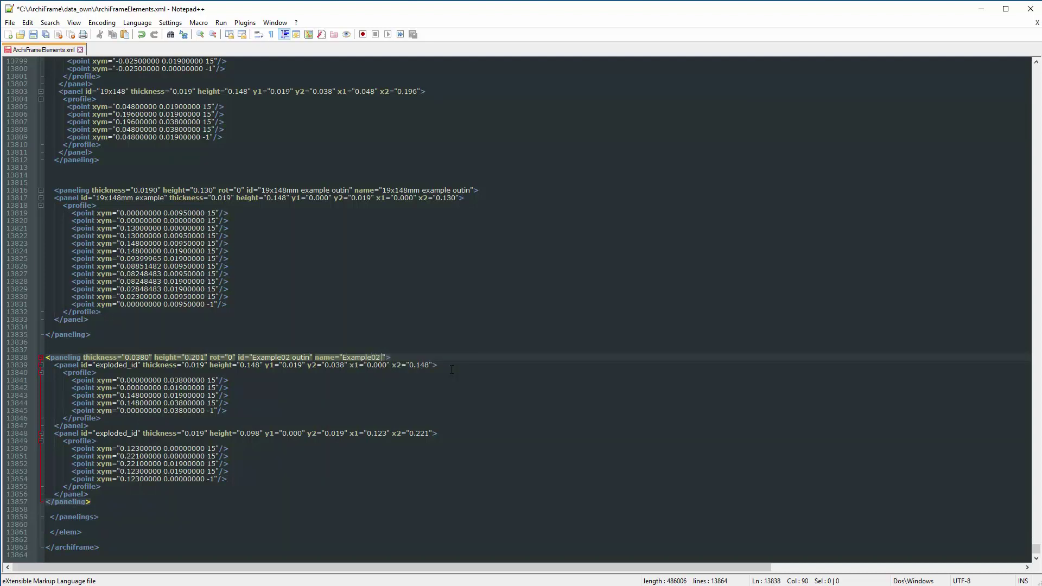
pyautogui.write(' outin')
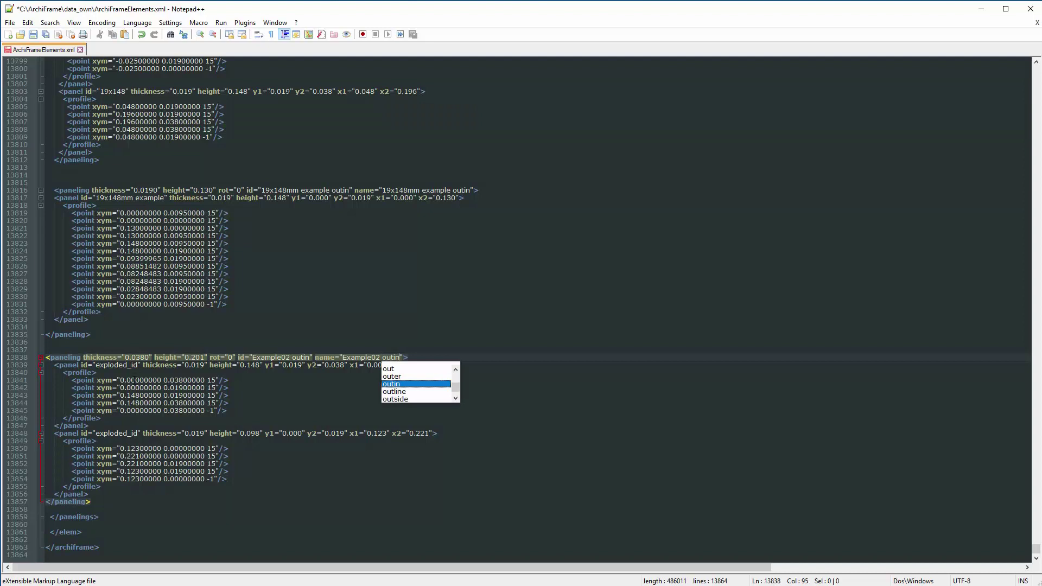
pyautogui.click(137, 365)
# - Rename the two exploded_id panels to profile01 and profile02 and save
pyautogui.moveTo(137, 366); pyautogui.dragTo(96, 365)
pyautogui.write('profile')
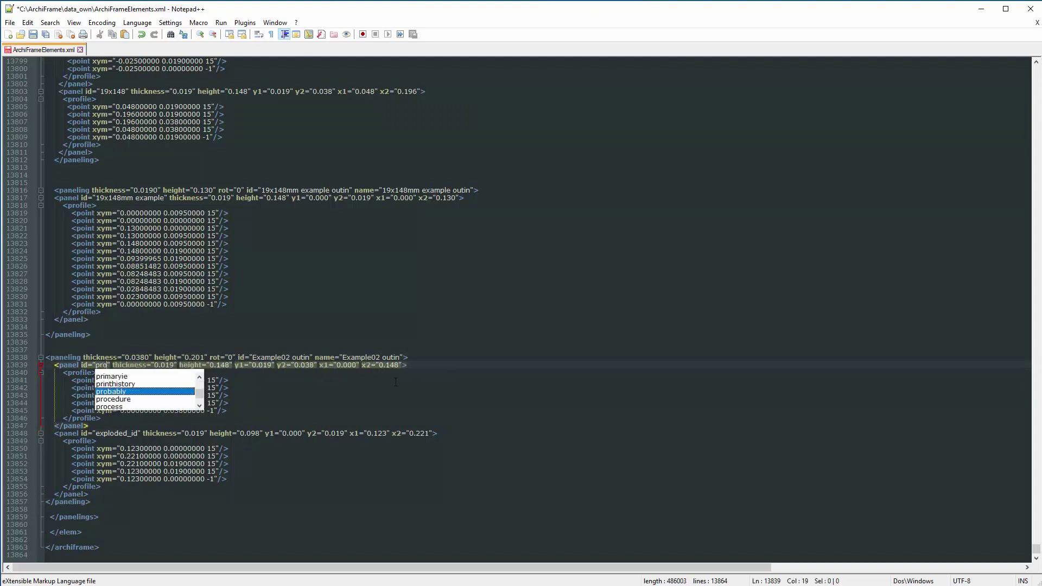
pyautogui.write('01')
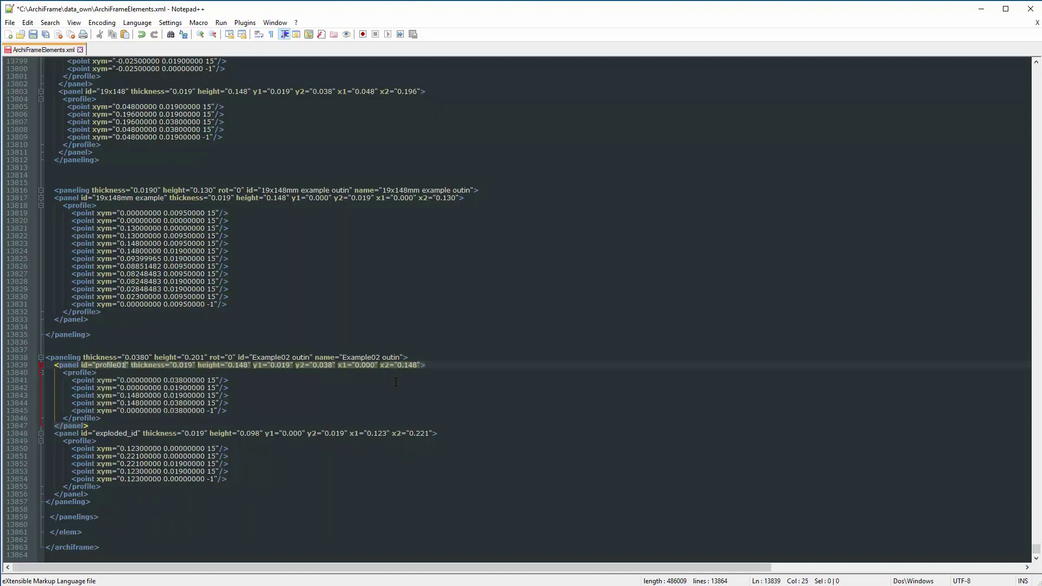
pyautogui.click(139, 434)
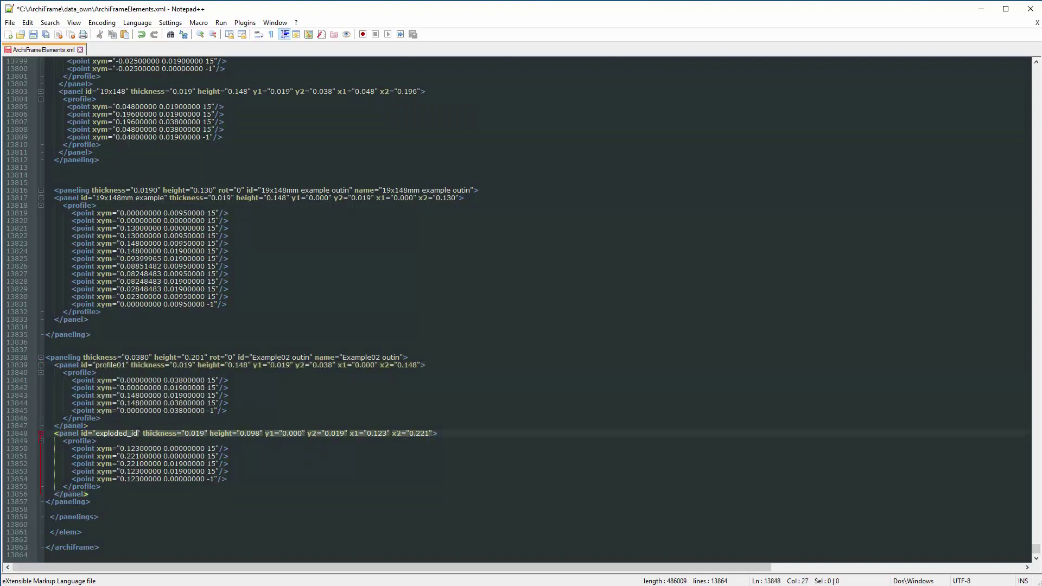
pyautogui.moveTo(139, 433); pyautogui.dragTo(96, 434)
pyautogui.press('Right')
pyautogui.press('BackSpace')
pyautogui.press('BackSpace')
pyautogui.press('BackSpace')
pyautogui.press('BackSpace')
pyautogui.press('BackSpace')
pyautogui.press('BackSpace')
pyautogui.press('BackSpace')
pyautogui.press('BackSpace')
pyautogui.press('BackSpace')
pyautogui.press('BackSpace')
pyautogui.press('BackSpace')
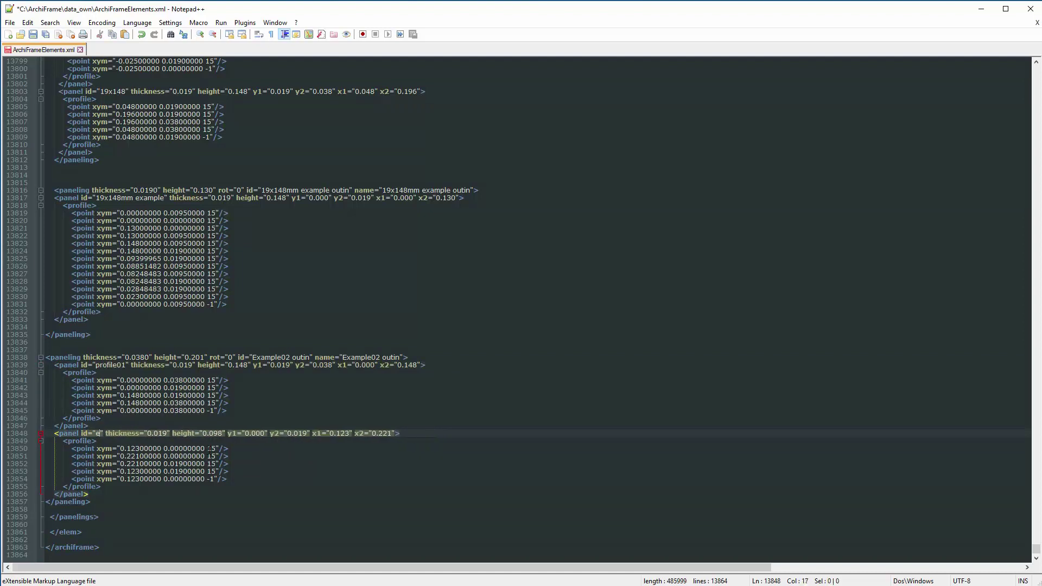
pyautogui.write('profil')
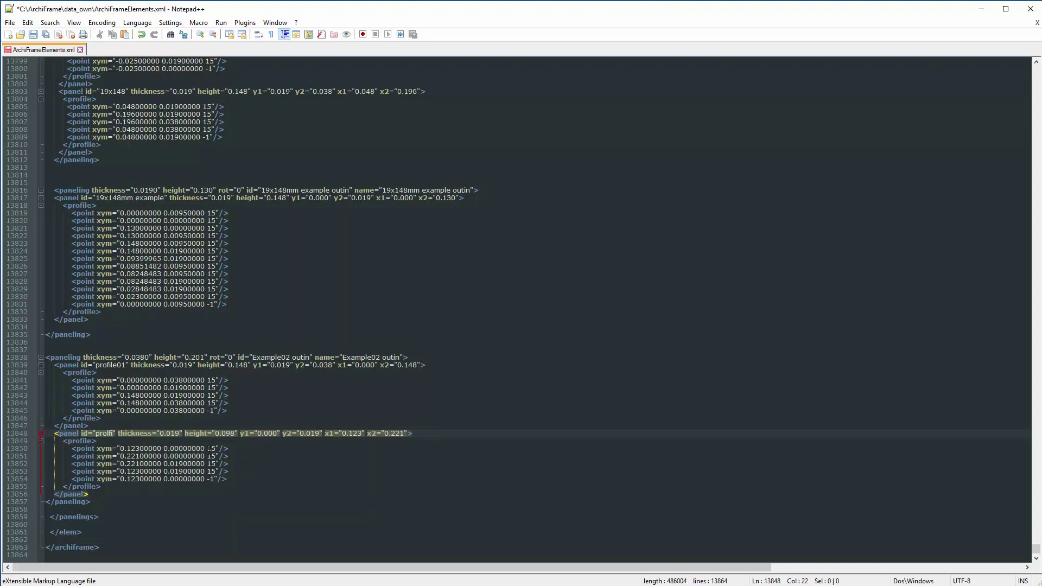
pyautogui.press('BackSpace')
pyautogui.press('BackSpace')
pyautogui.press('BackSpace')
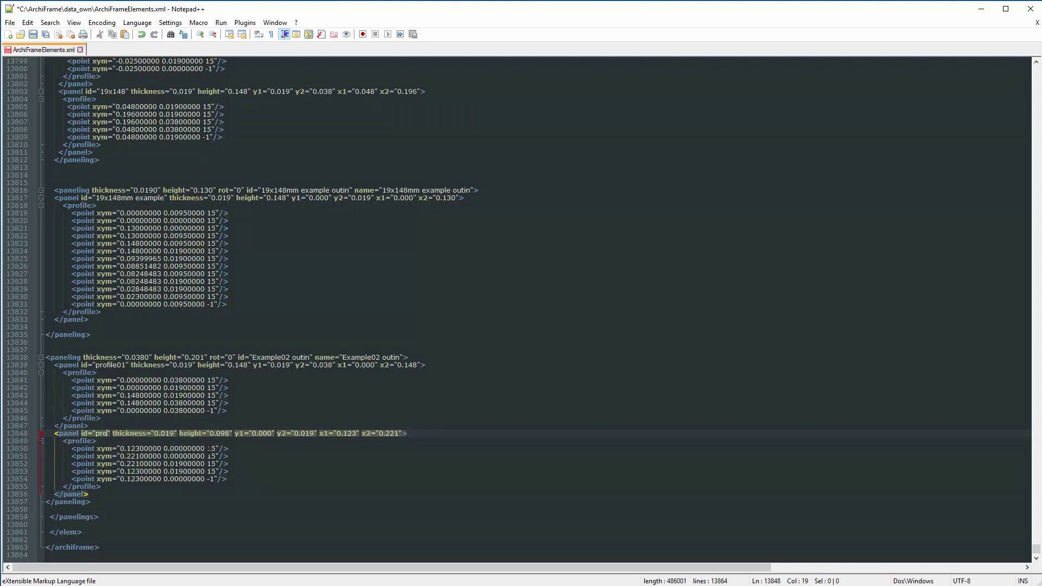
pyautogui.write('file02')
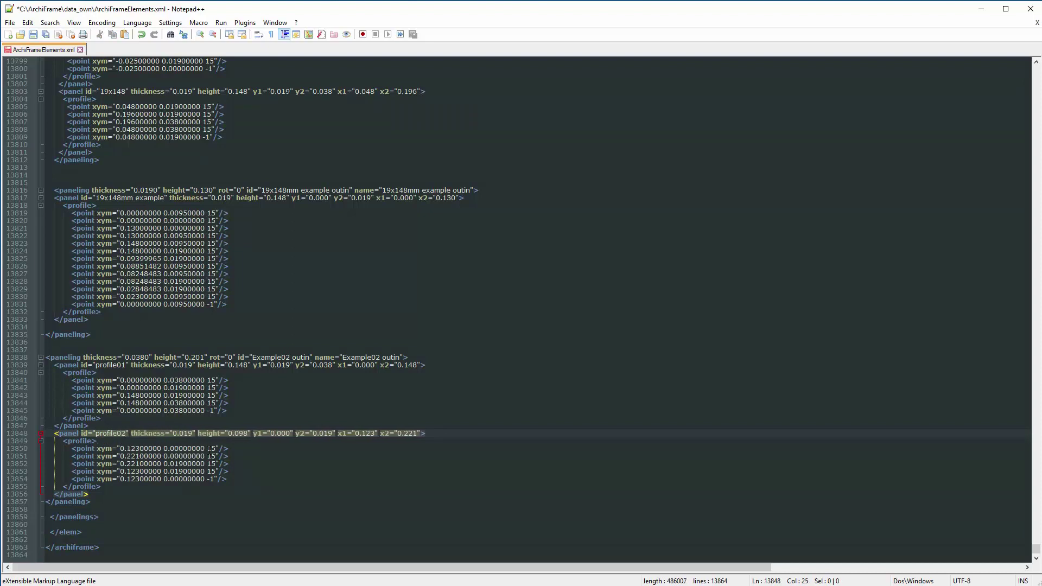
pyautogui.click(210, 502)
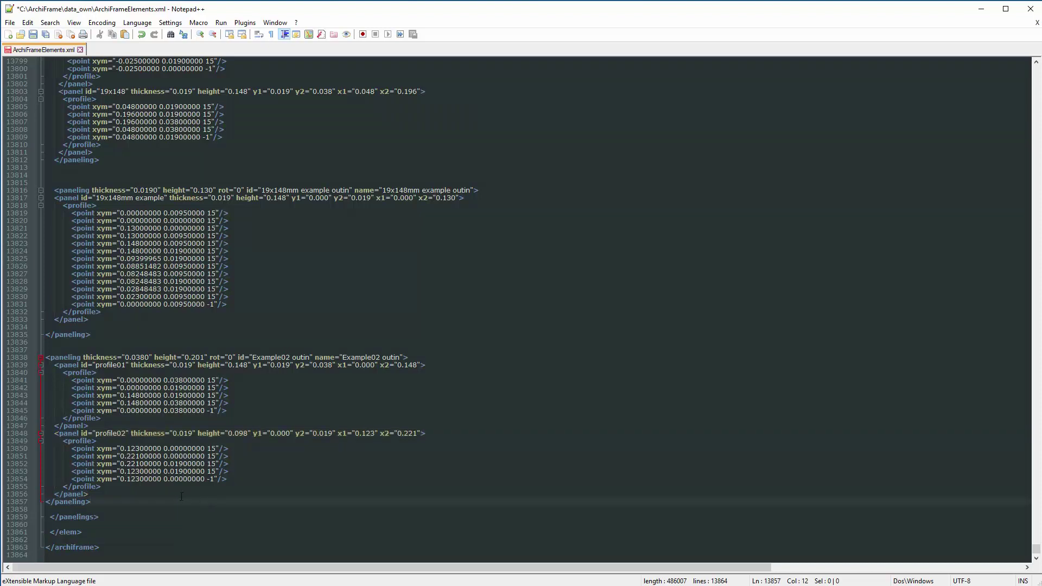
pyautogui.hotkey('ctrl', 's')
# - Change the paneling rotation from 0 to 90 and save the XML file
pyautogui.click(233, 357)
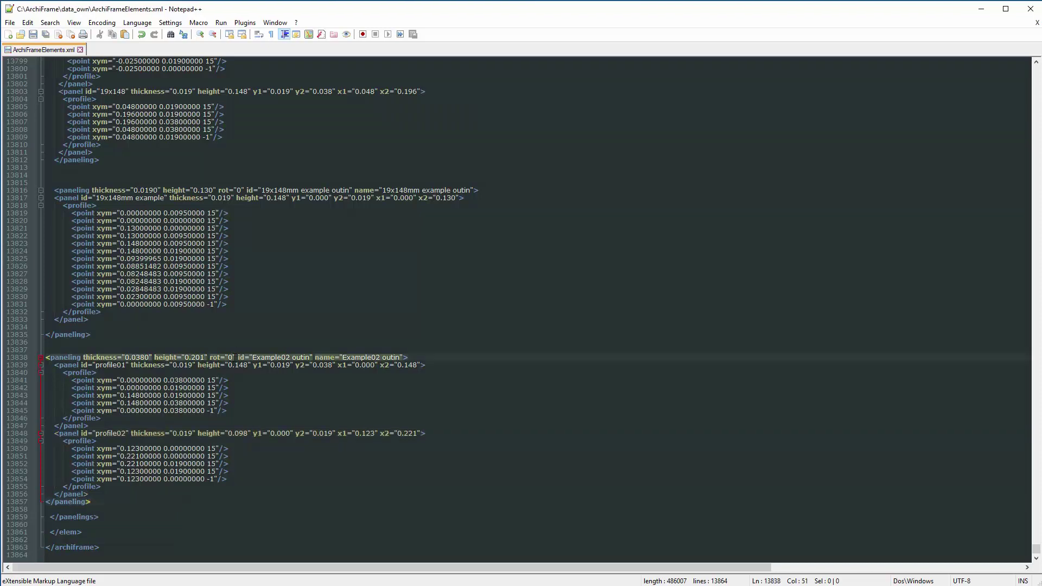
pyautogui.press('BackSpace')
pyautogui.write('90')
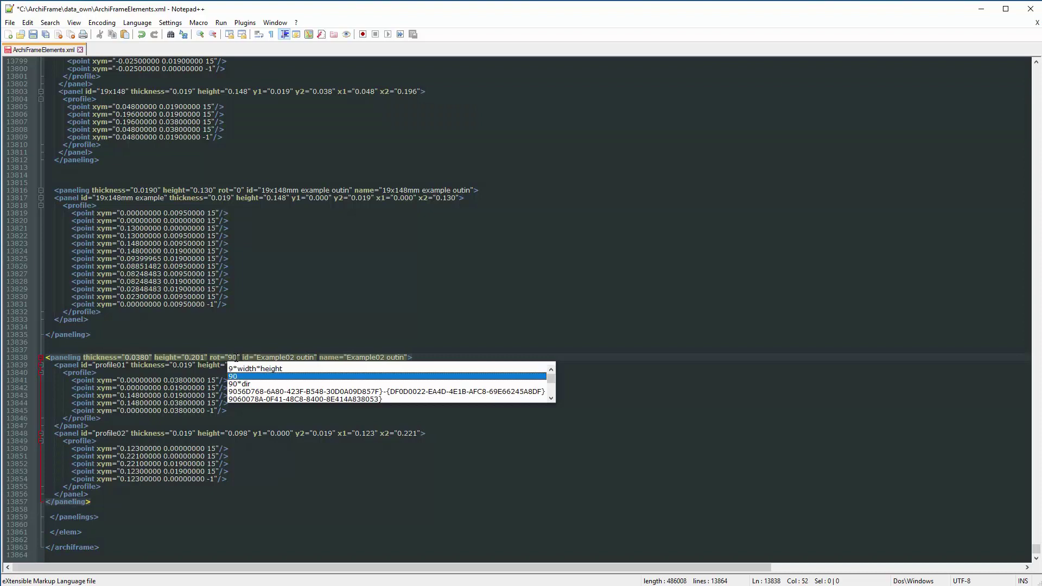
pyautogui.press('Escape')
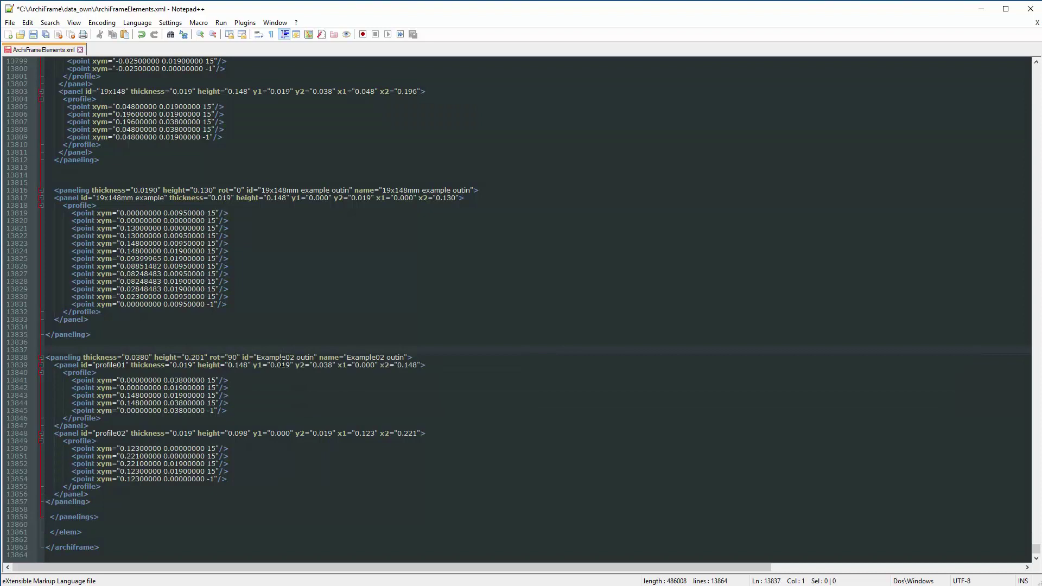
pyautogui.click(283, 365)
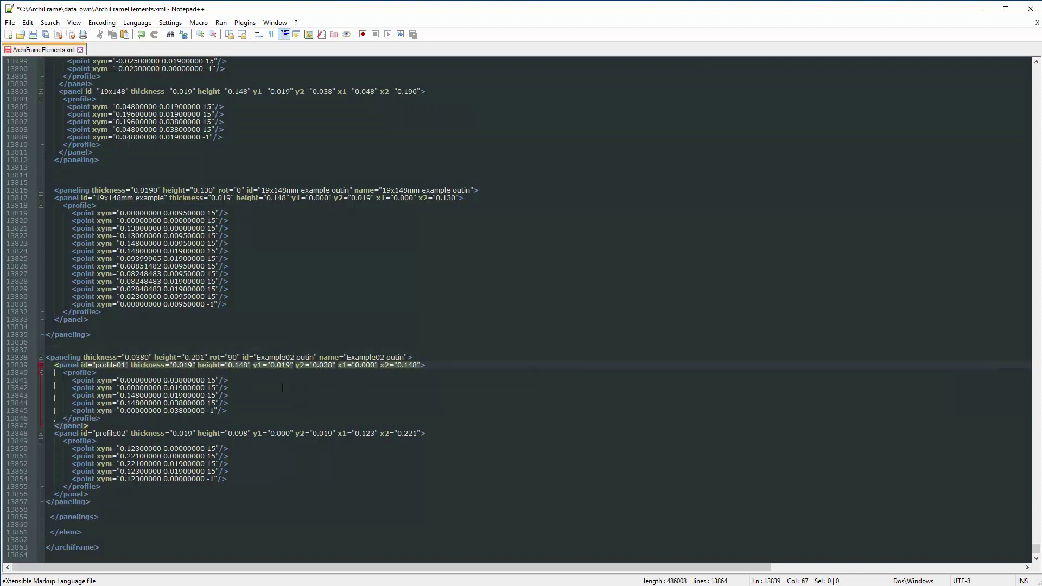
pyautogui.hotkey('ctrl', 's')
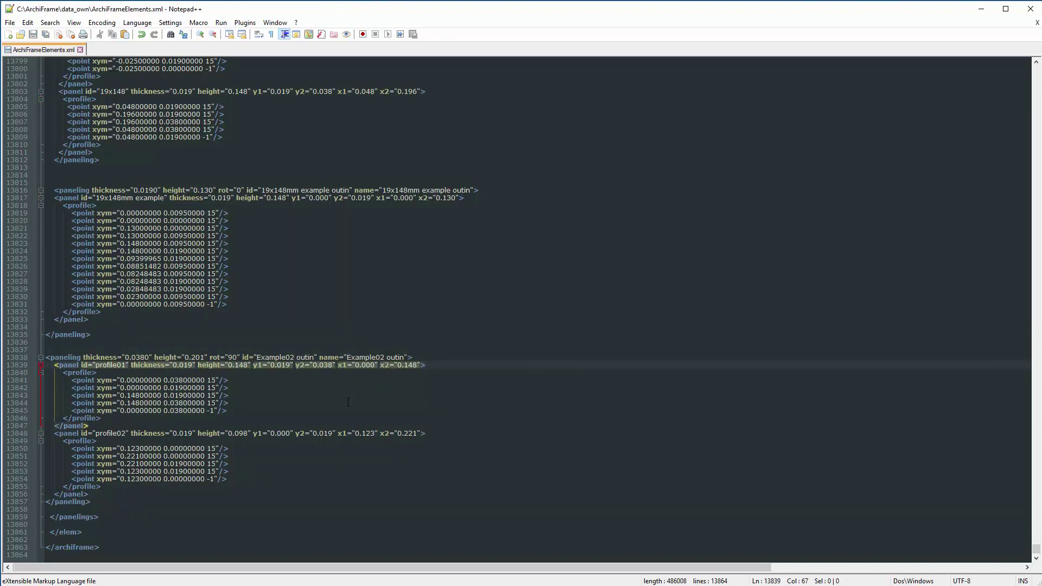
# - Back in ARCHICAD, confirm the ArchiFrame settings to reload the profile data
pyautogui.hotkey('alt', 'Tab')
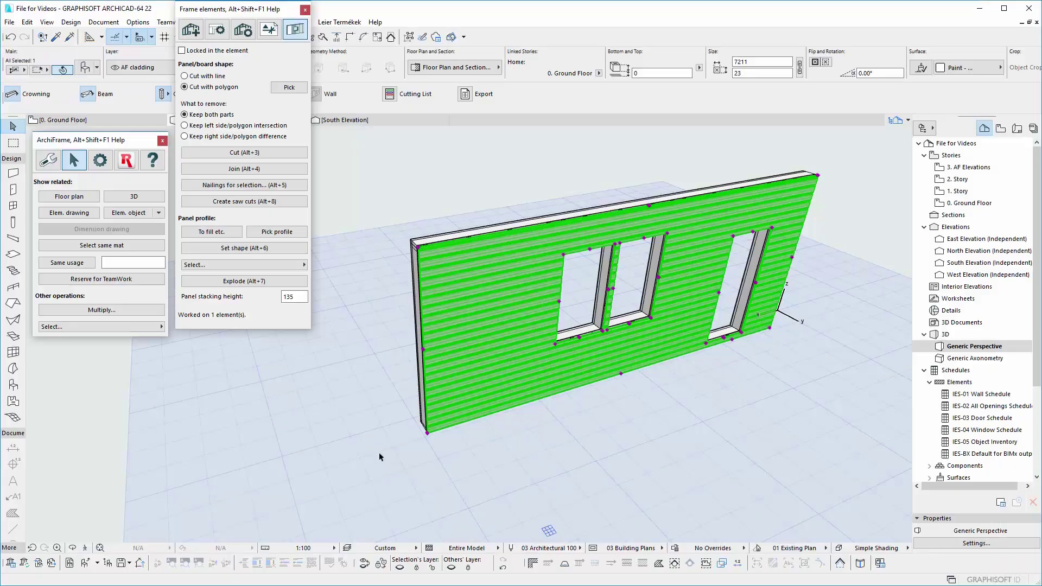
pyautogui.click(100, 161)
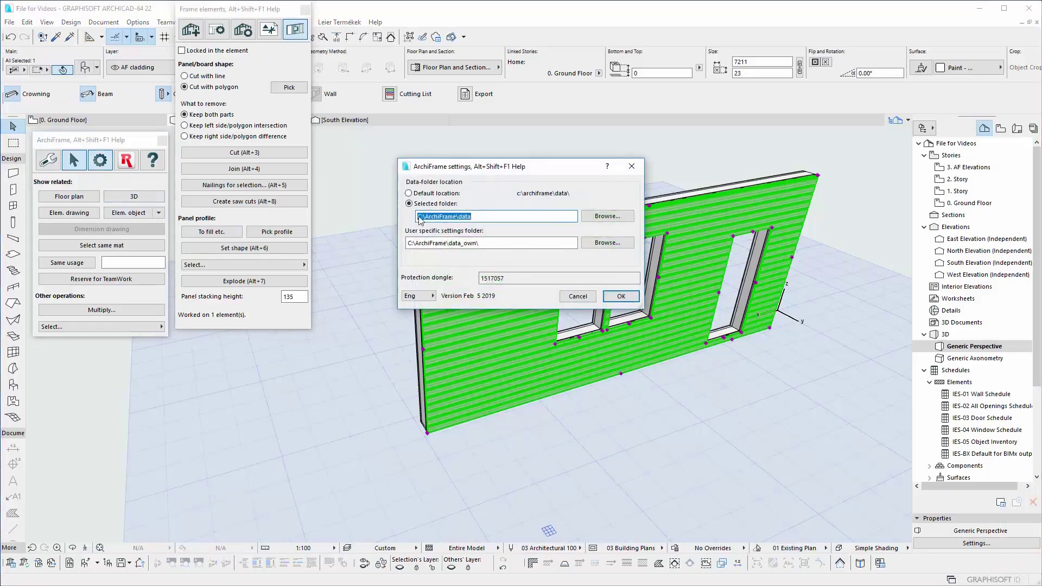
pyautogui.click(616, 298)
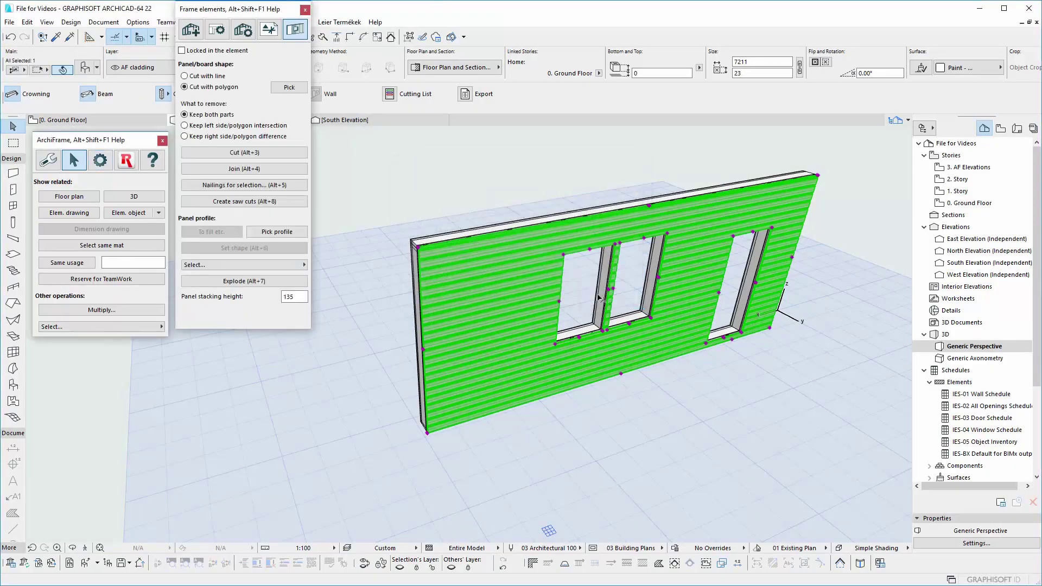
# - Apply the new Example02 outin vertical profile to the wall cladding
pyautogui.click(254, 265)
pyautogui.click(353, 569)
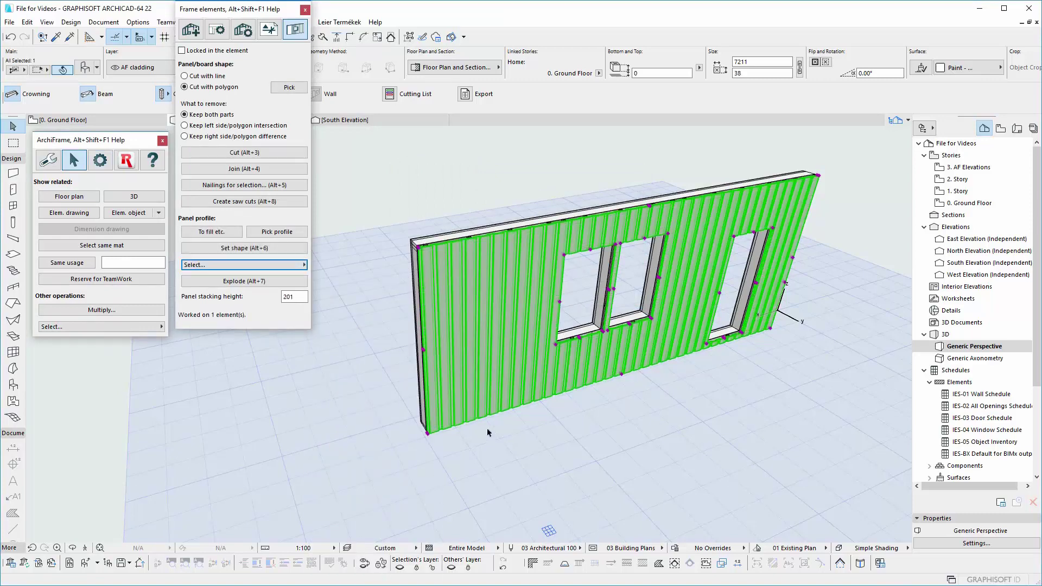
pyautogui.scroll(2, 418, 187)
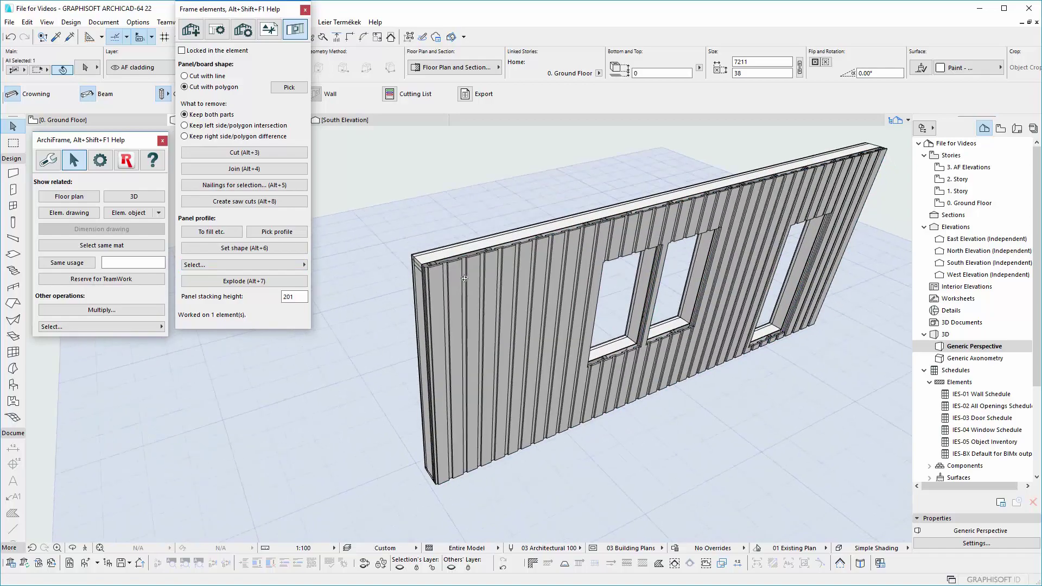